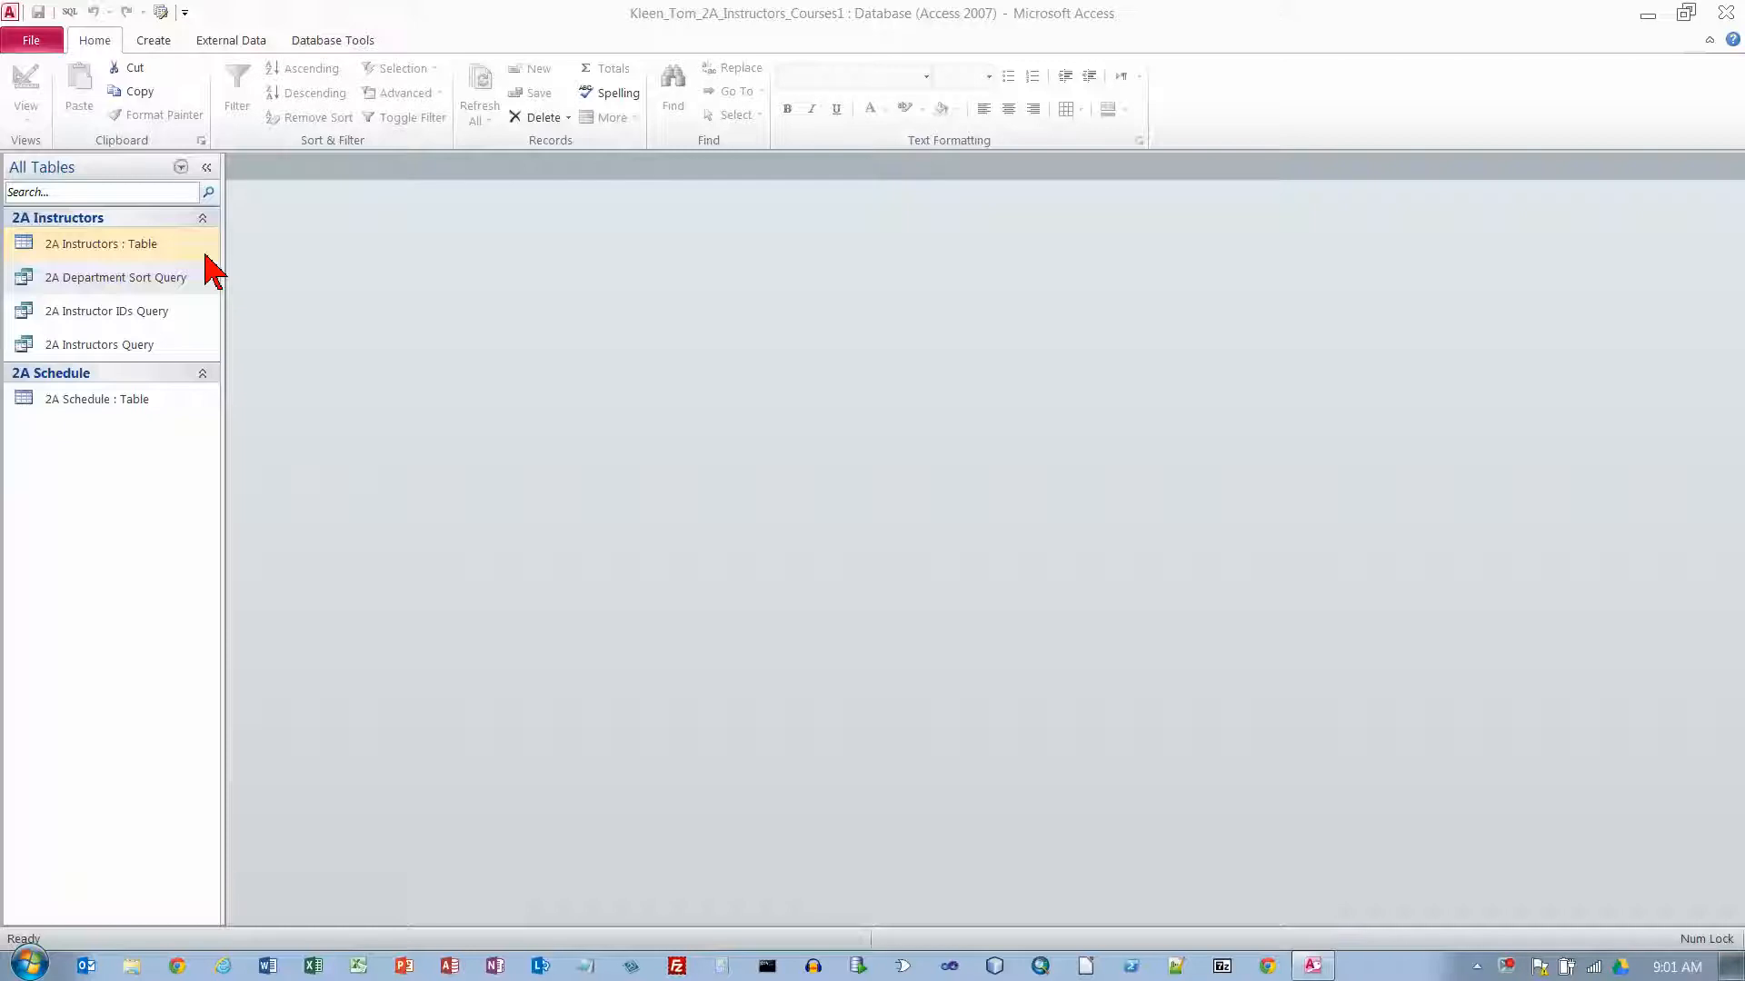
Create a new query in Design view from the 2A Instructors table and enlarge its field list to show every field.
left_click(172, 54)
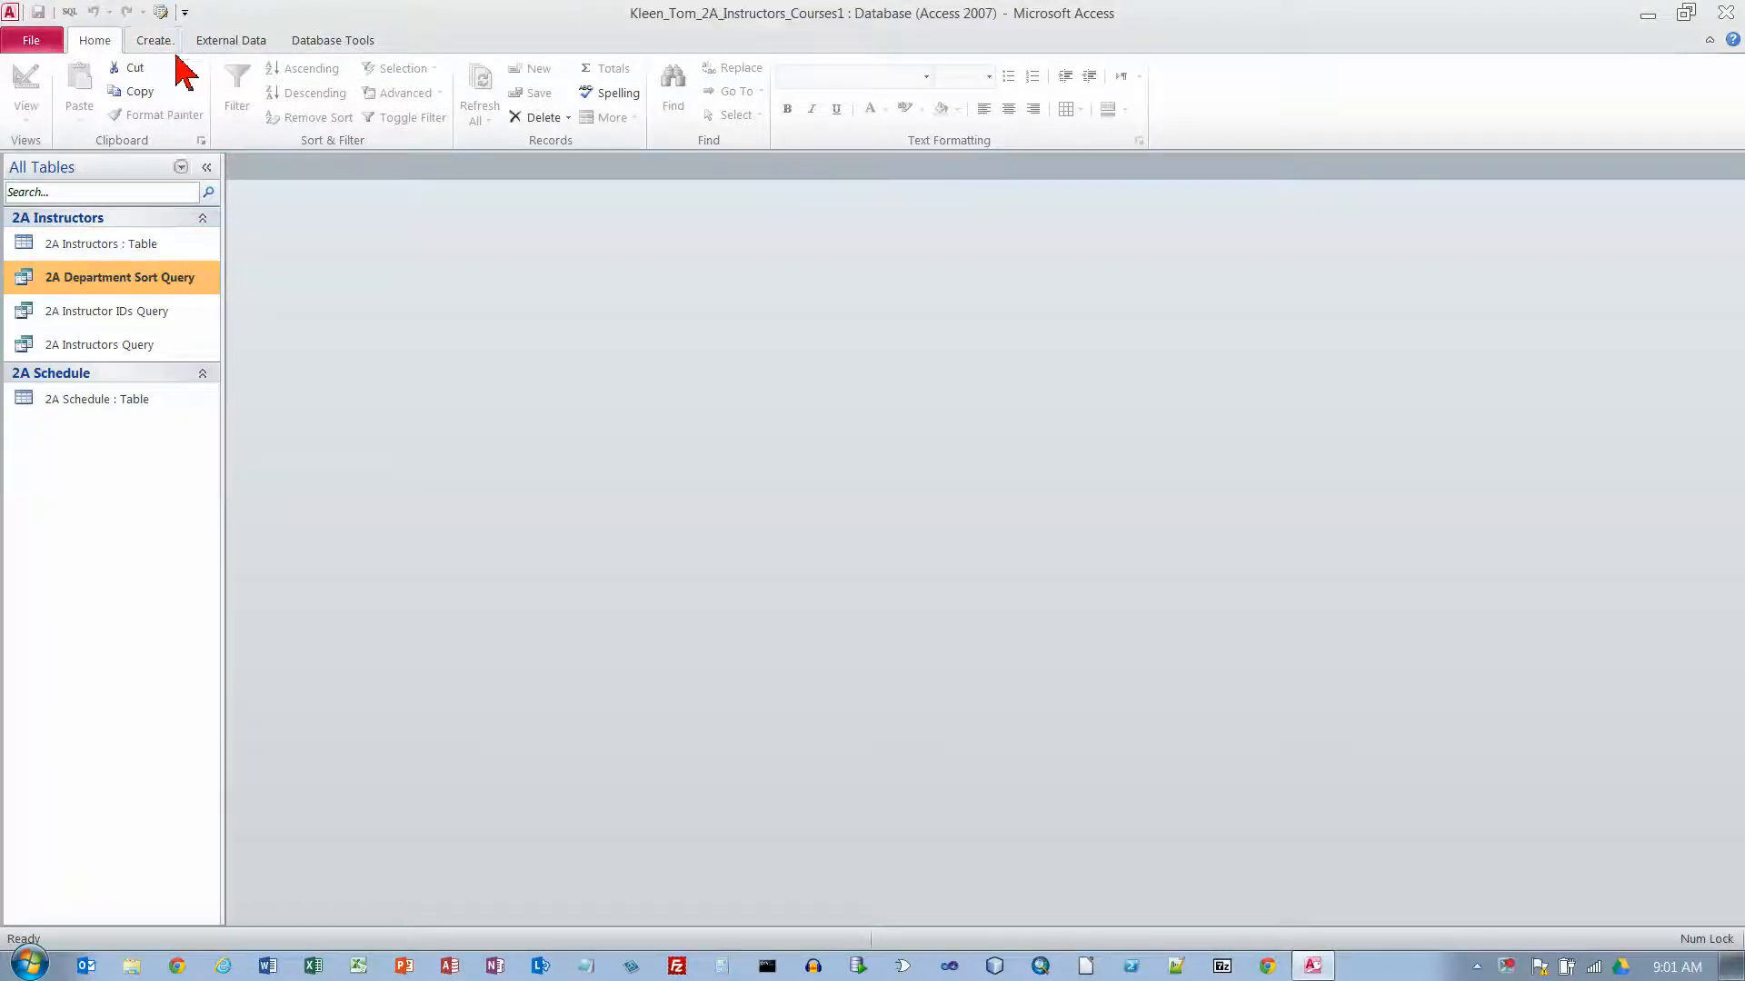
left_click(163, 46)
left_click(303, 99)
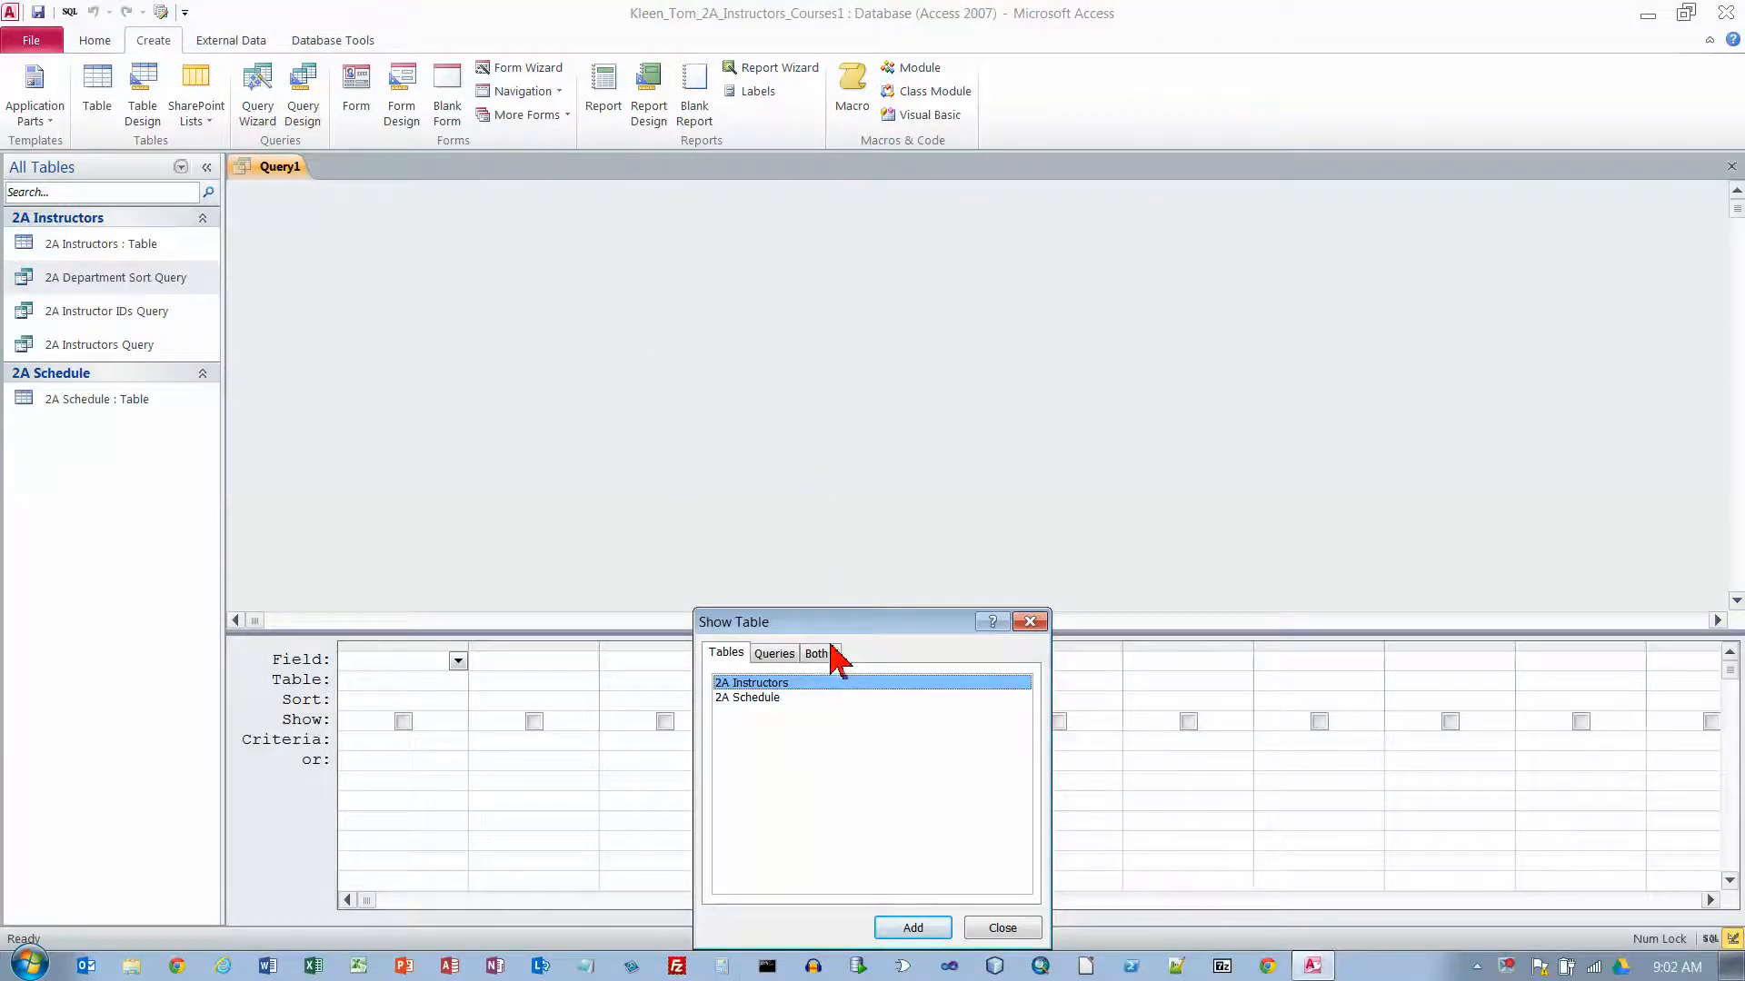
double_click(829, 683)
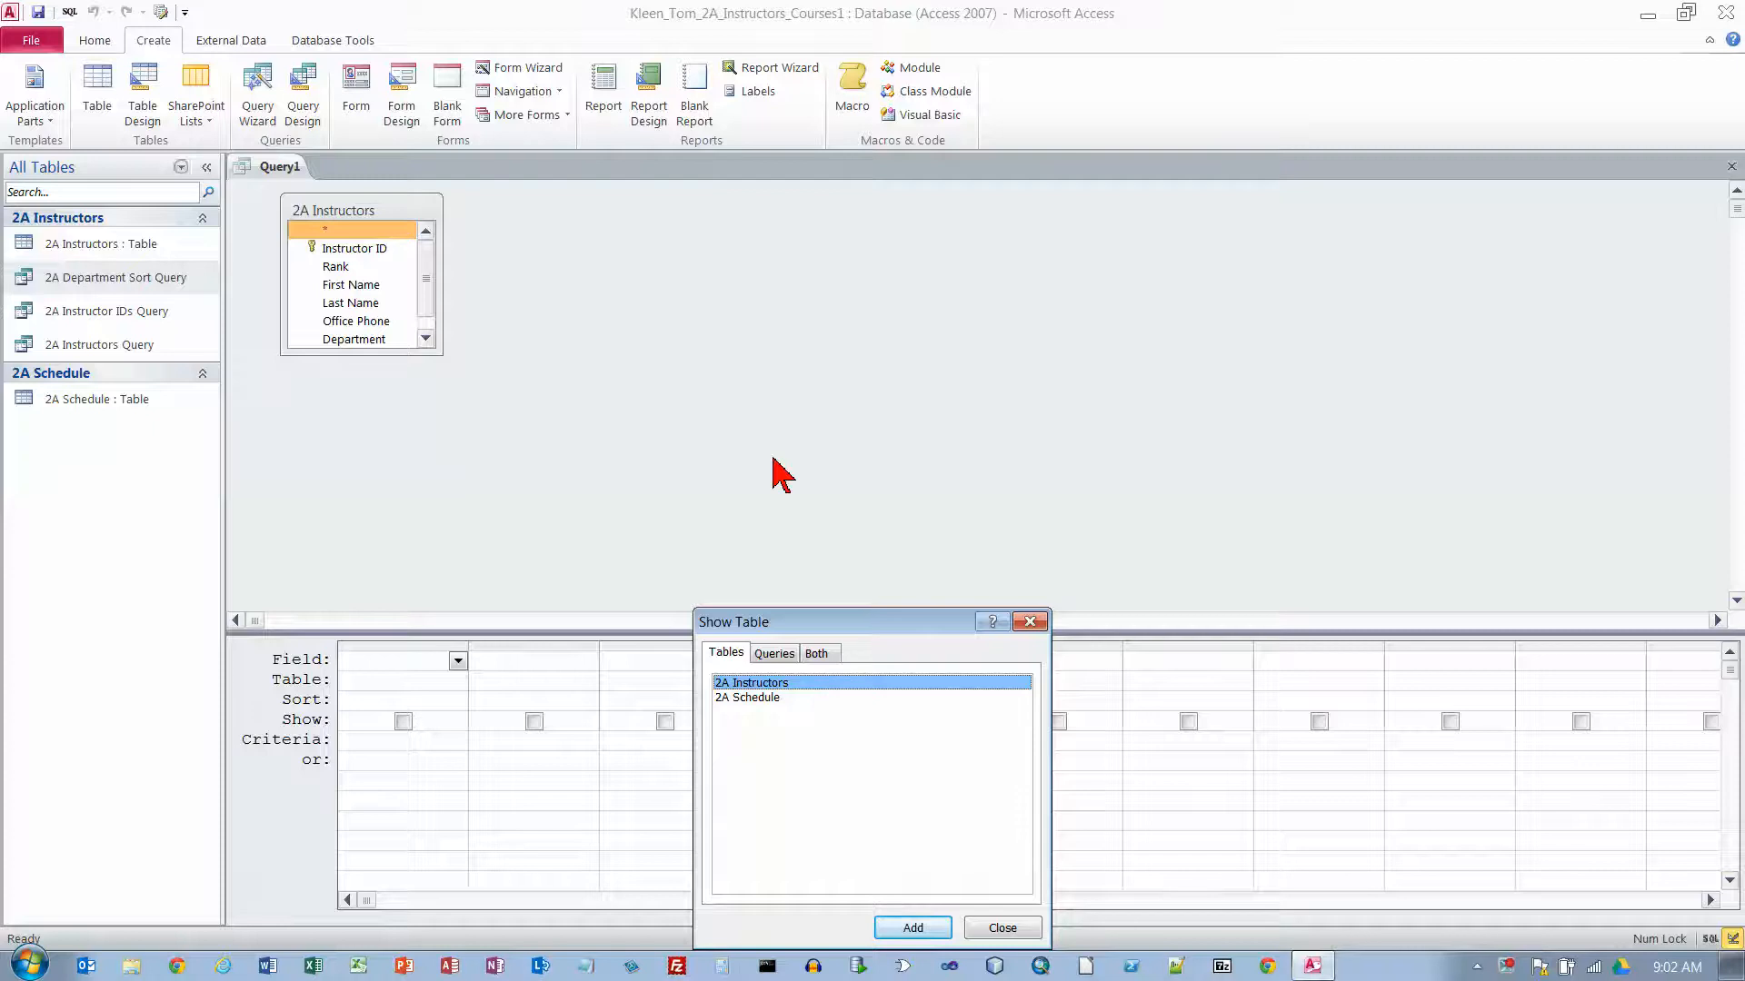
left_click(1030, 623)
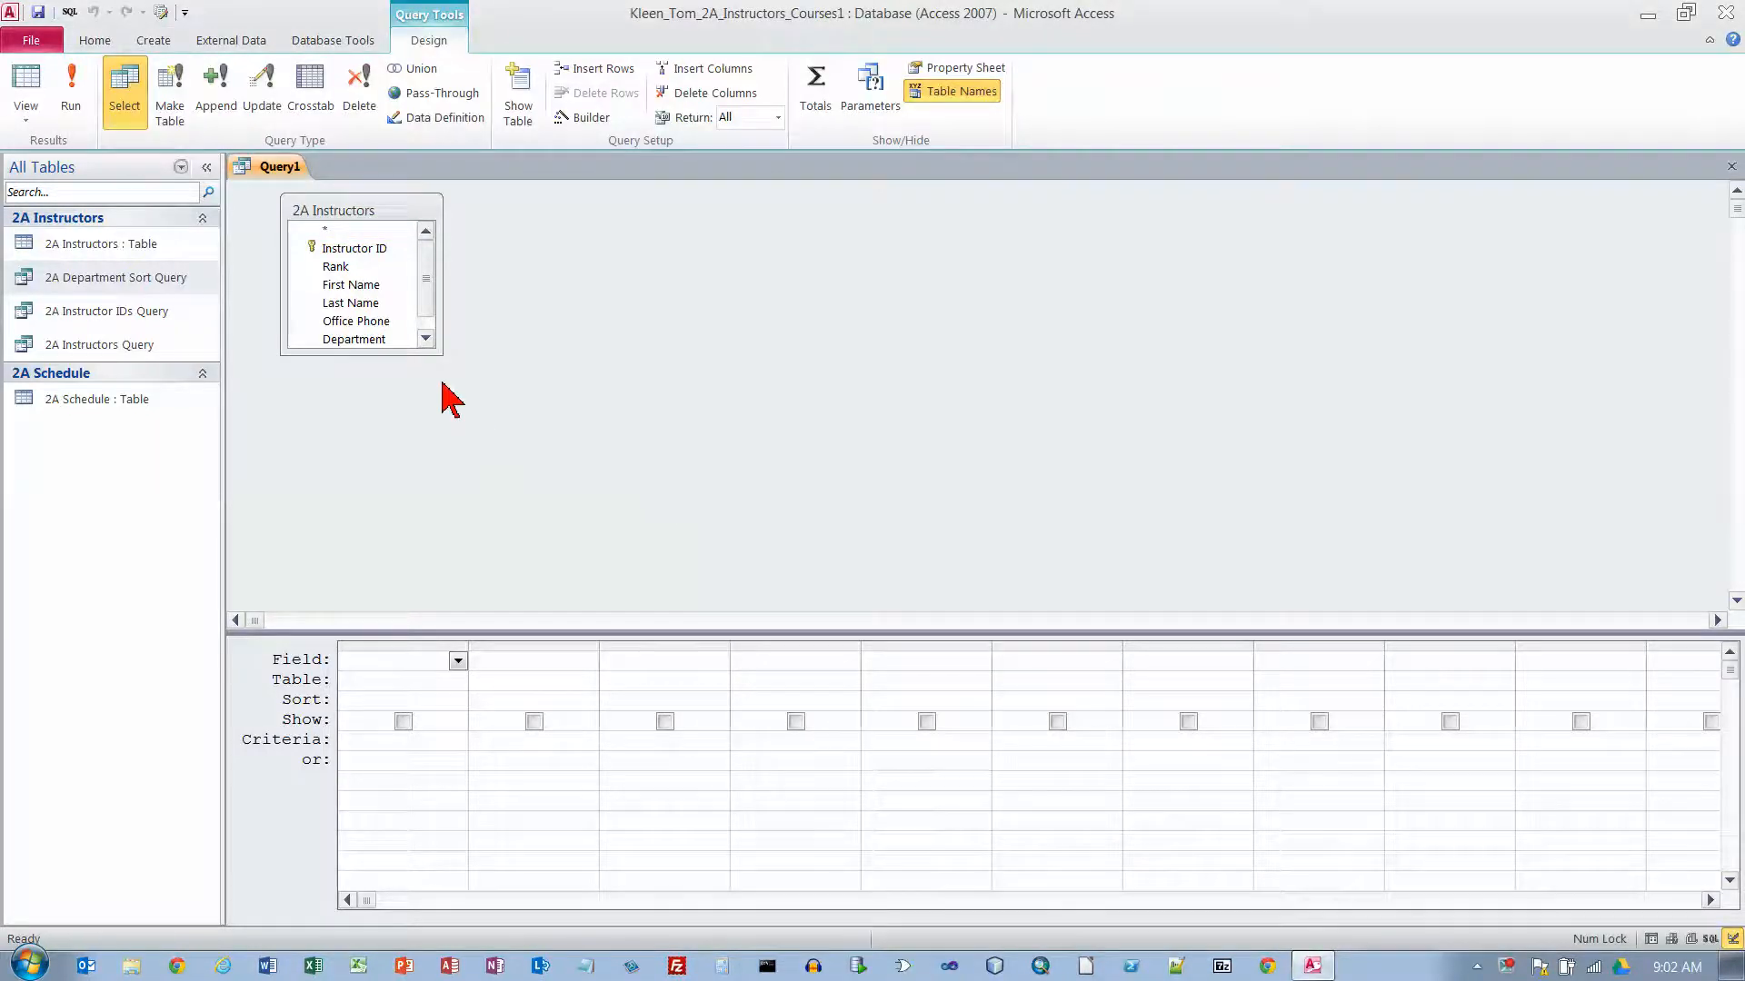
left_click_drag(442, 354, 445, 437)
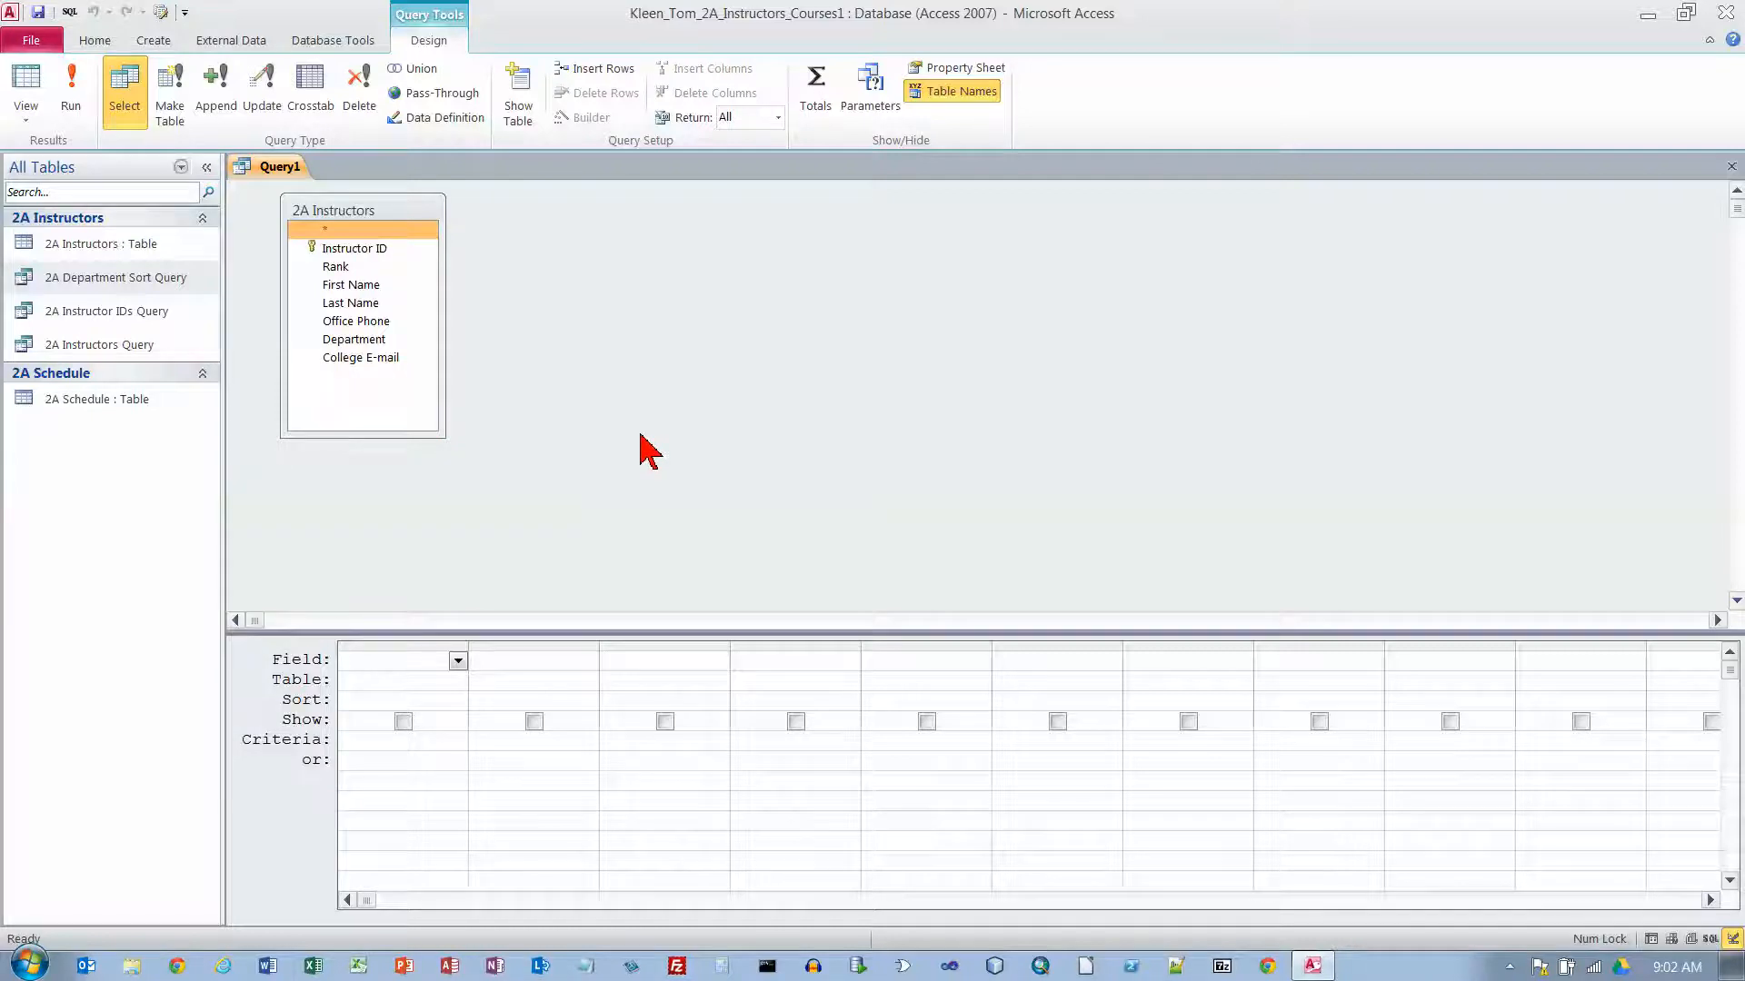
Add the Department, Instructor ID, Rank, First Name and Last Name fields to the query design, in that order.
double_click(361, 339)
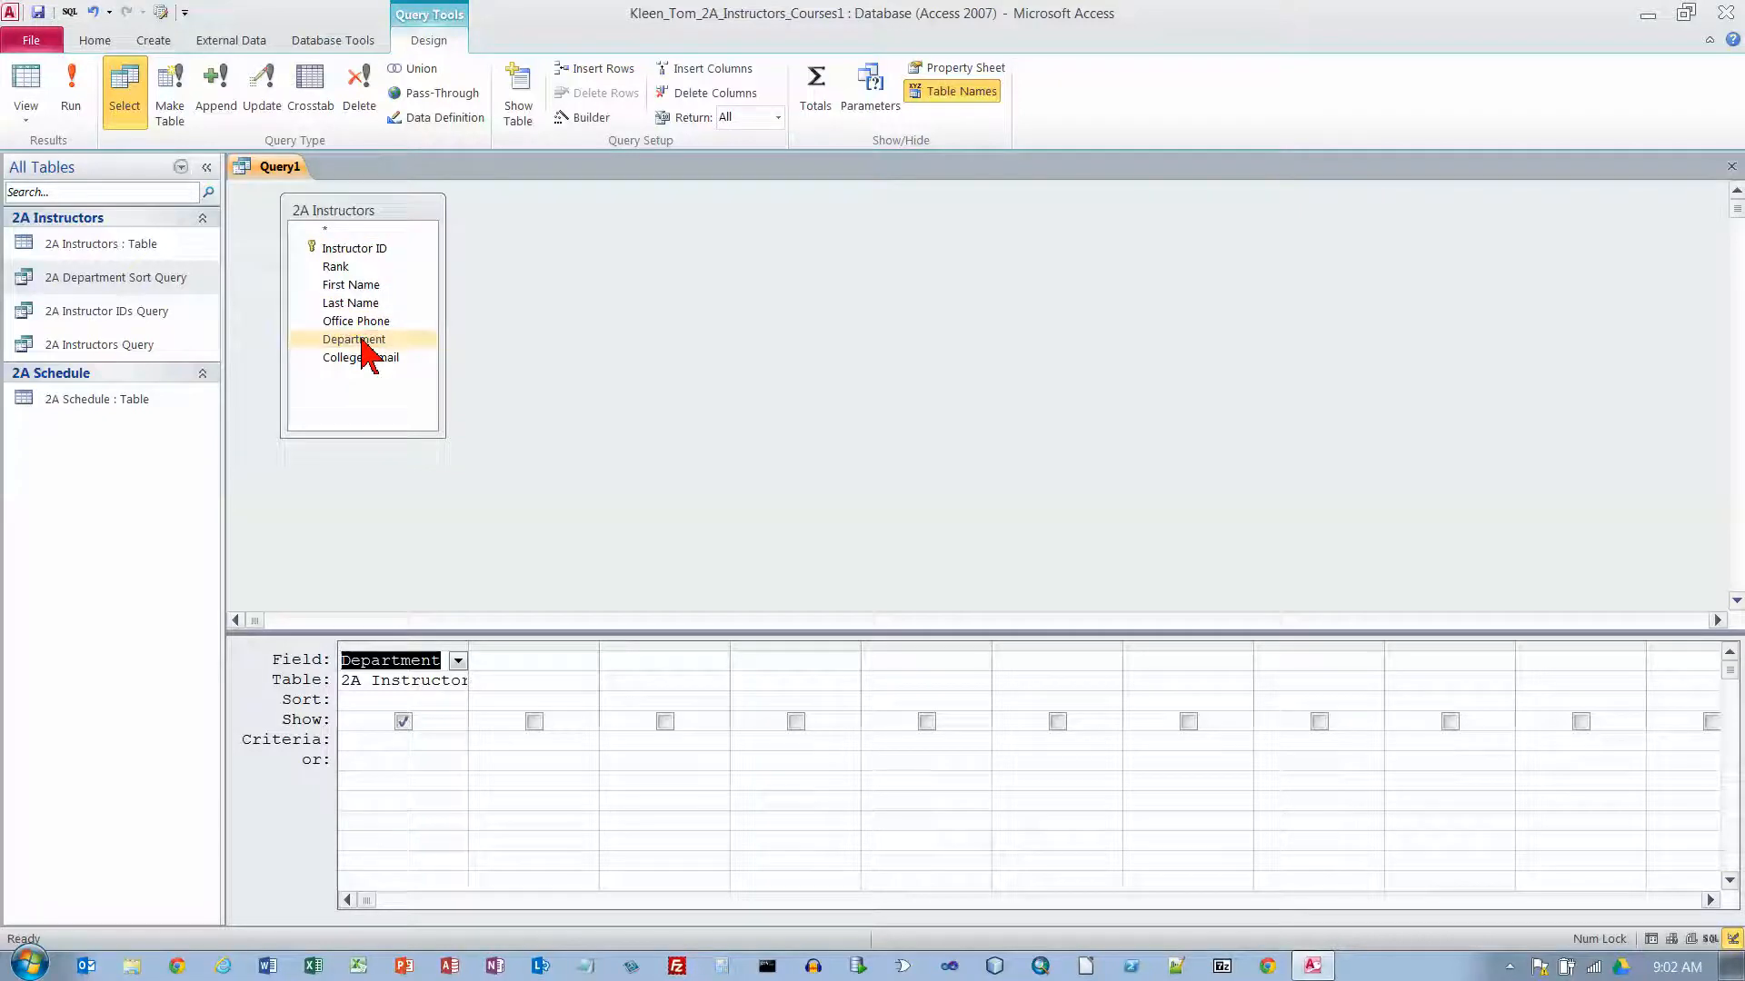
double_click(359, 250)
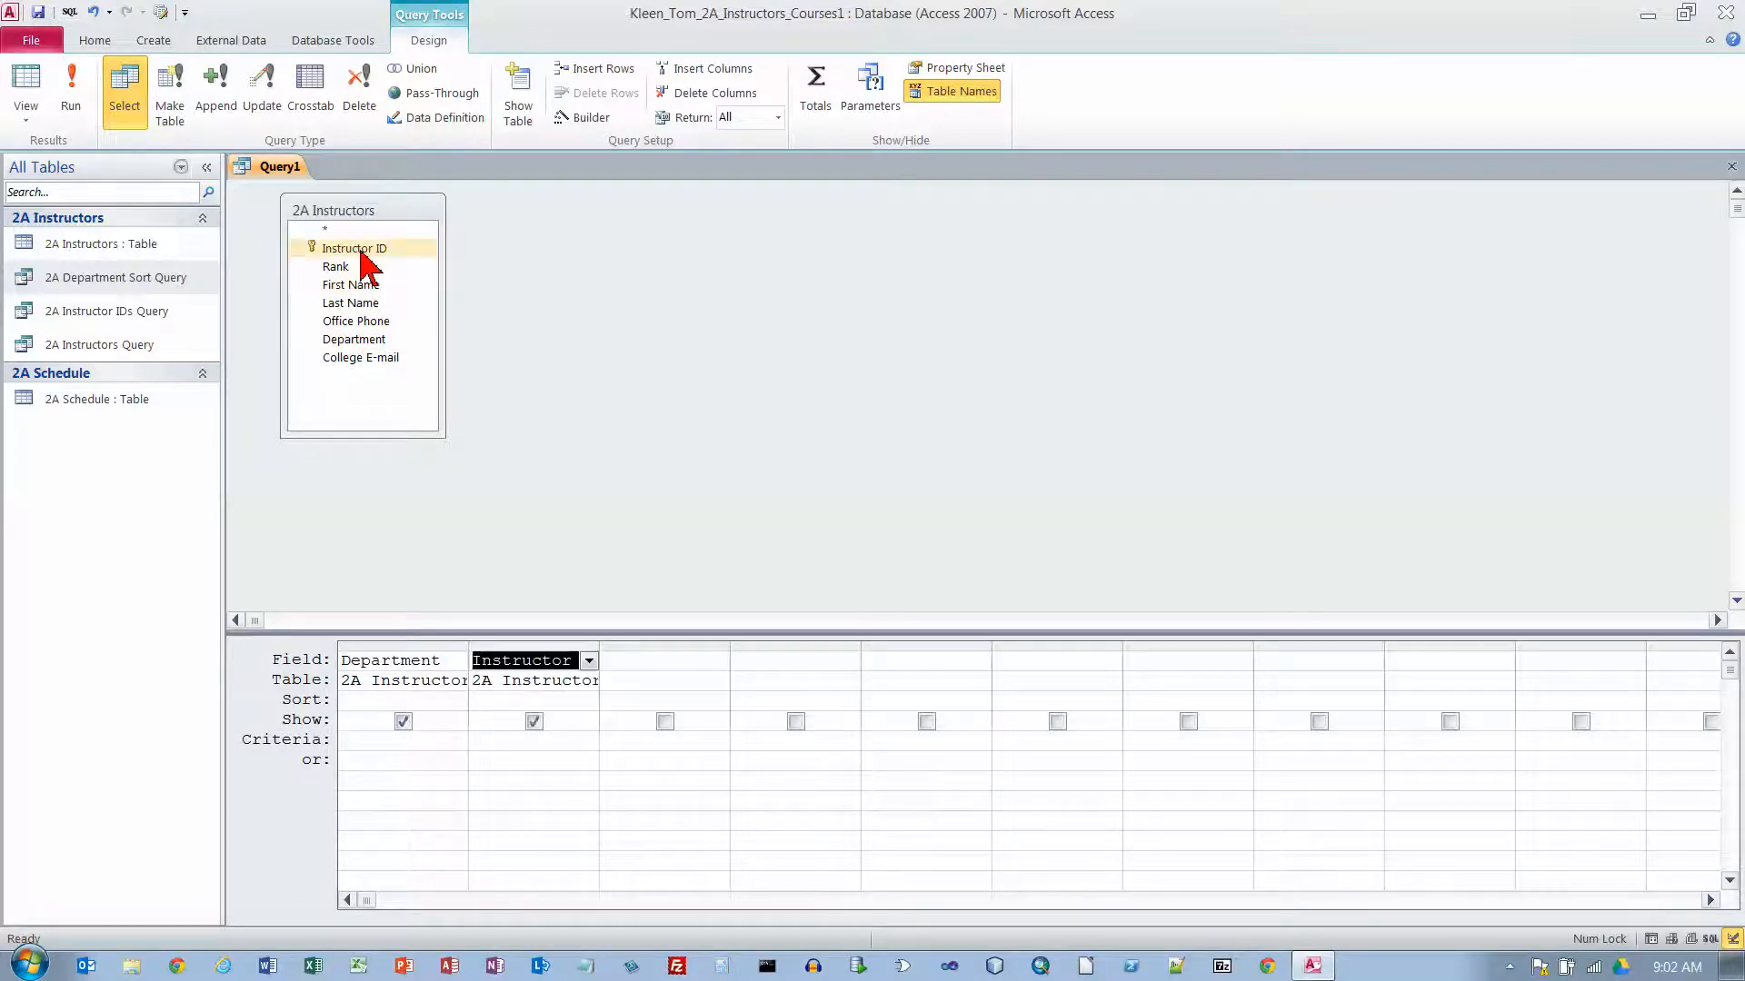
double_click(360, 268)
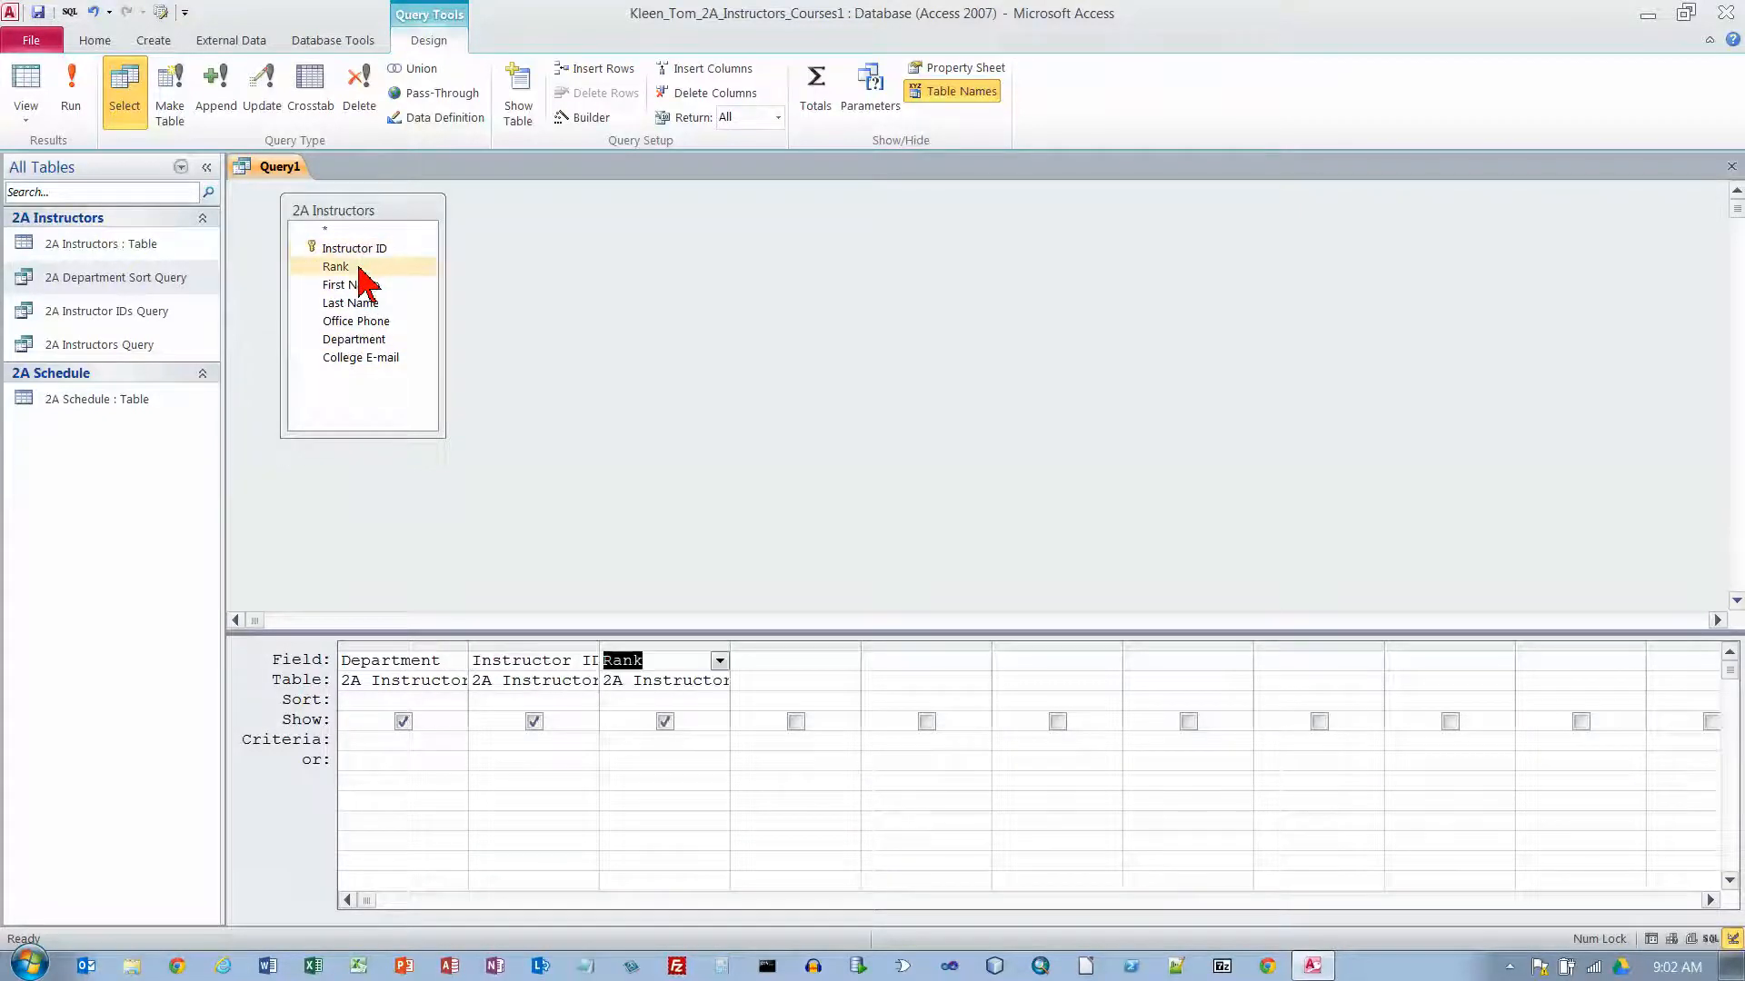
double_click(359, 285)
left_click(359, 303)
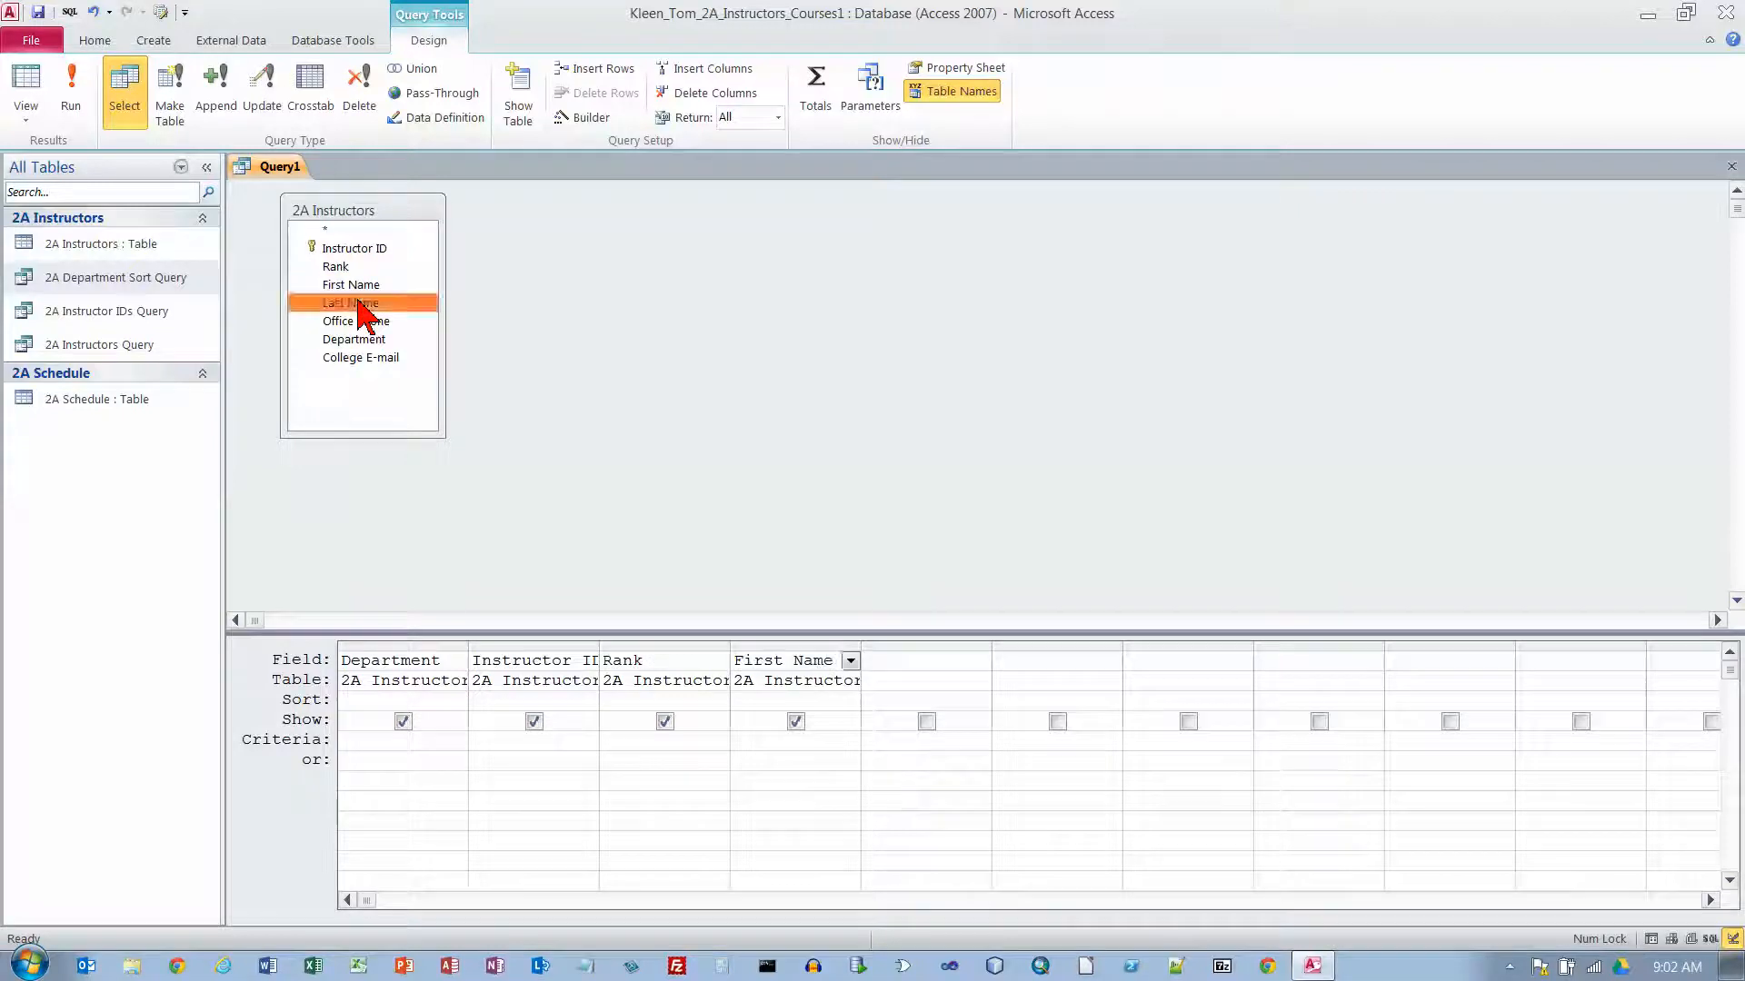
double_click(360, 304)
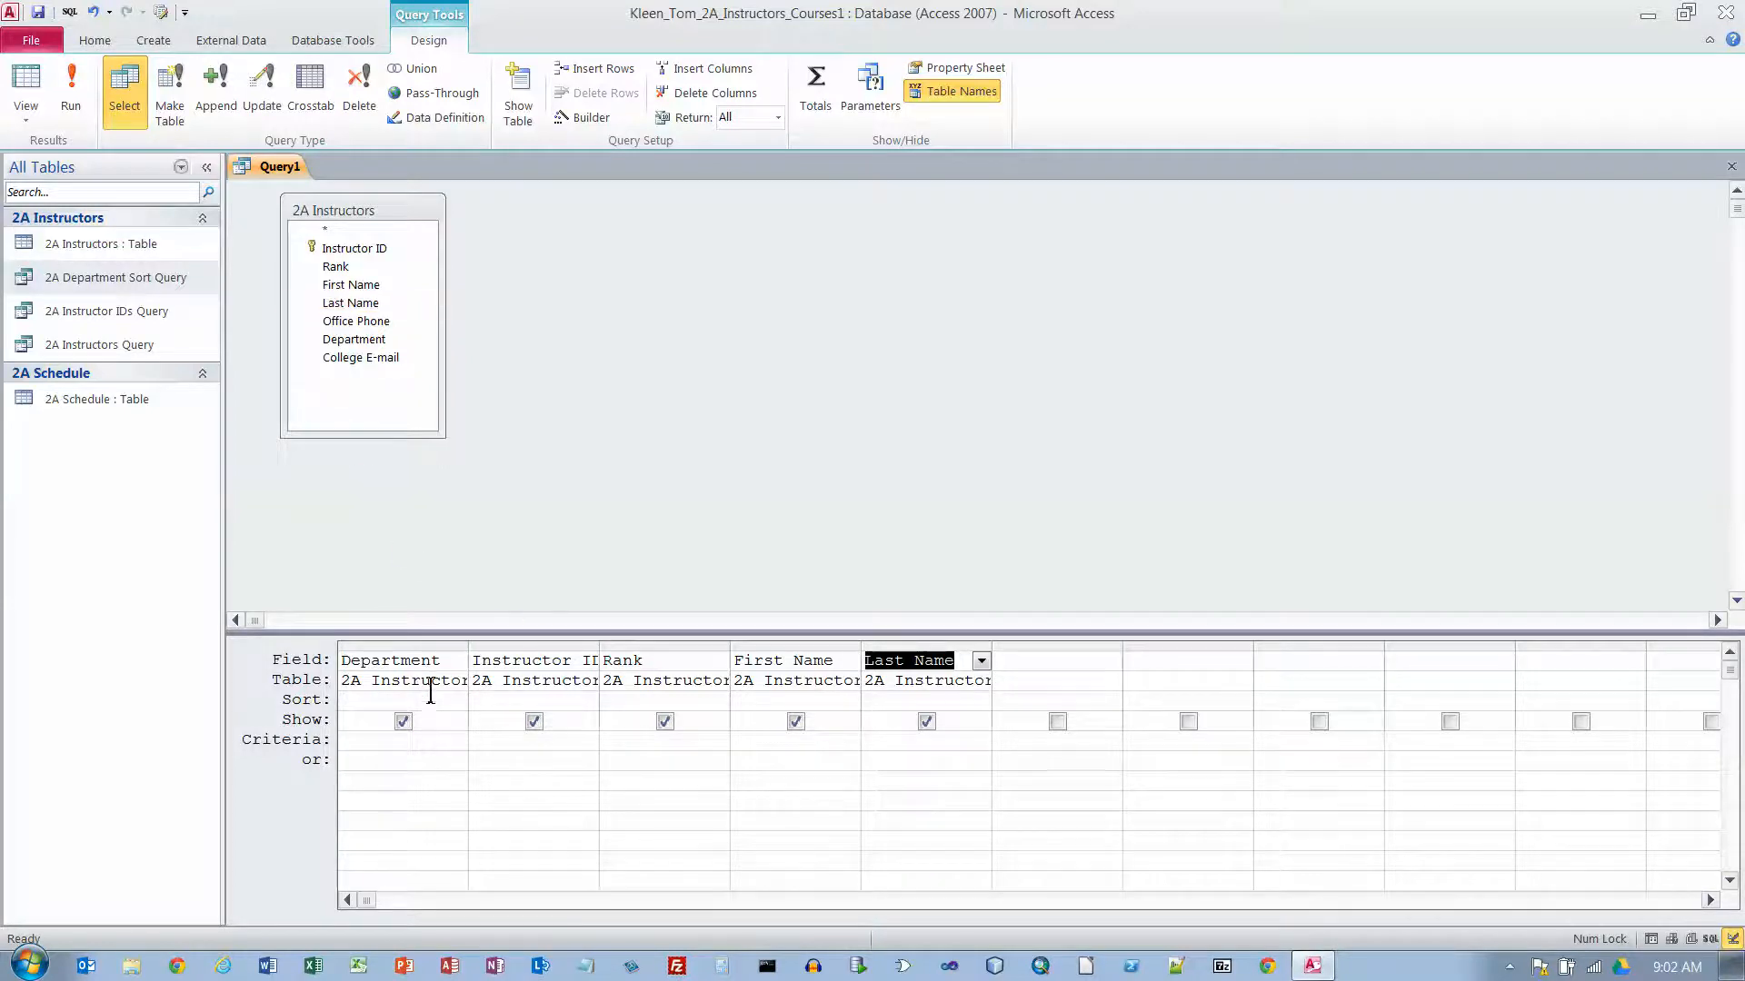
Set the Department criteria to IST and run the query to check its records, returning to Design view.
left_click(417, 746)
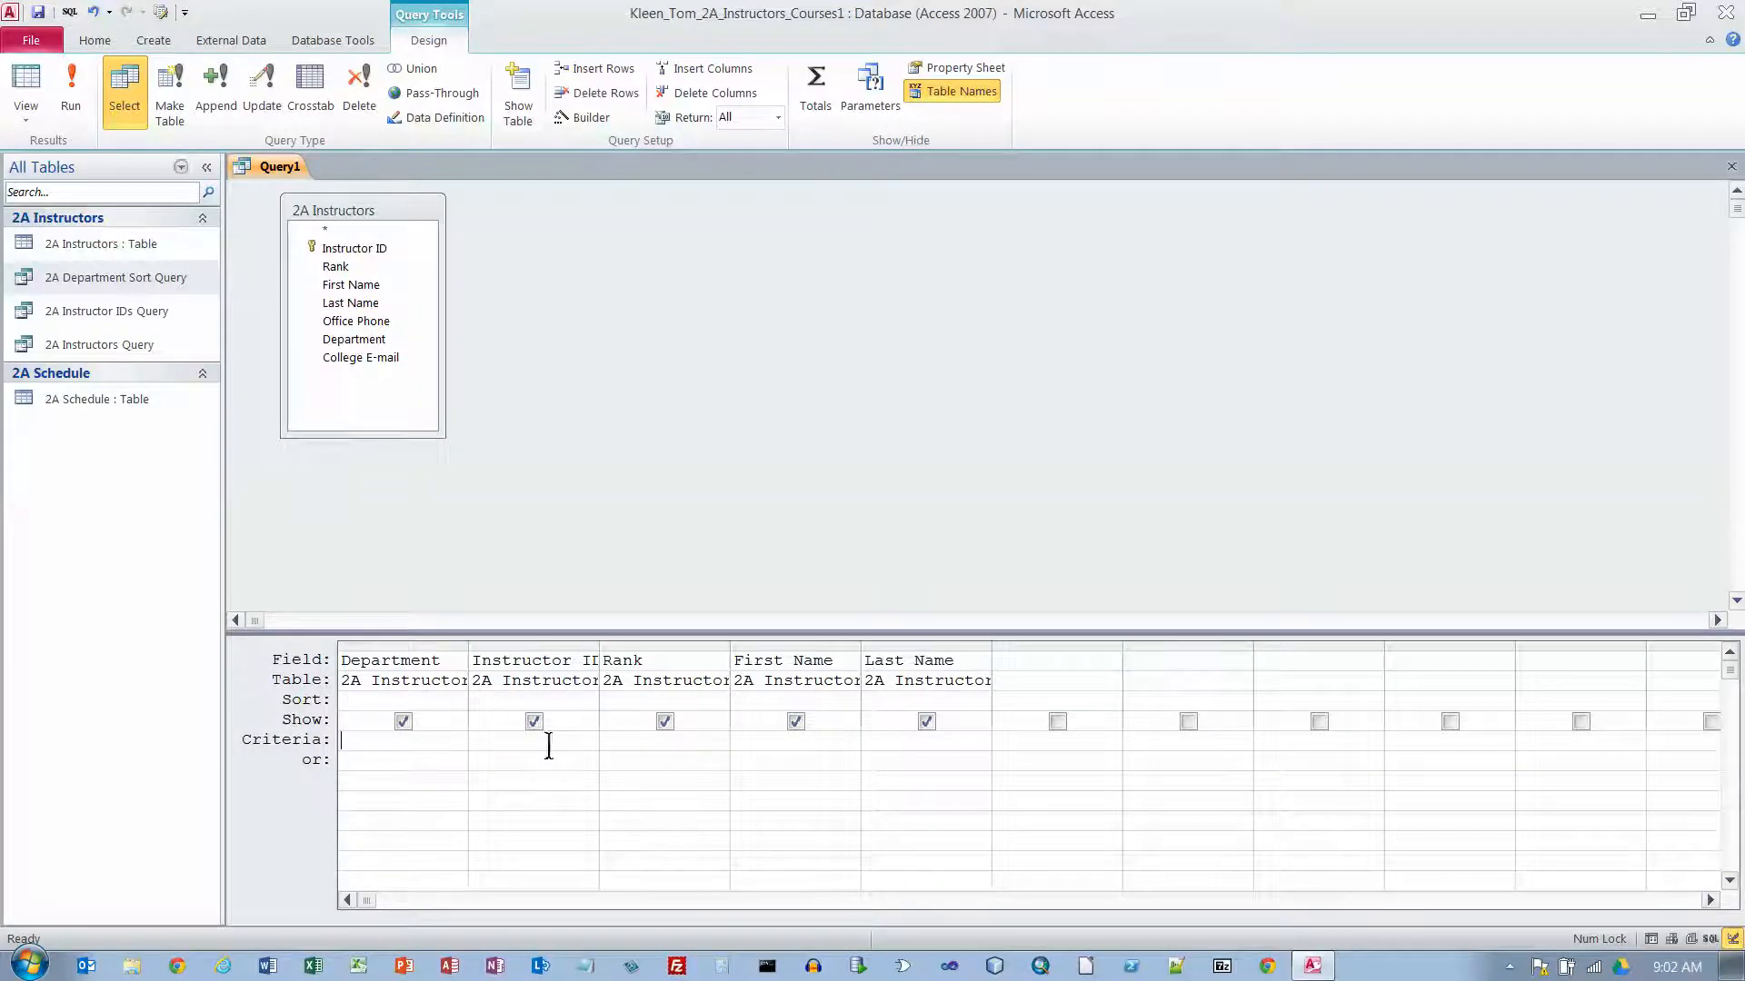
type("IS")
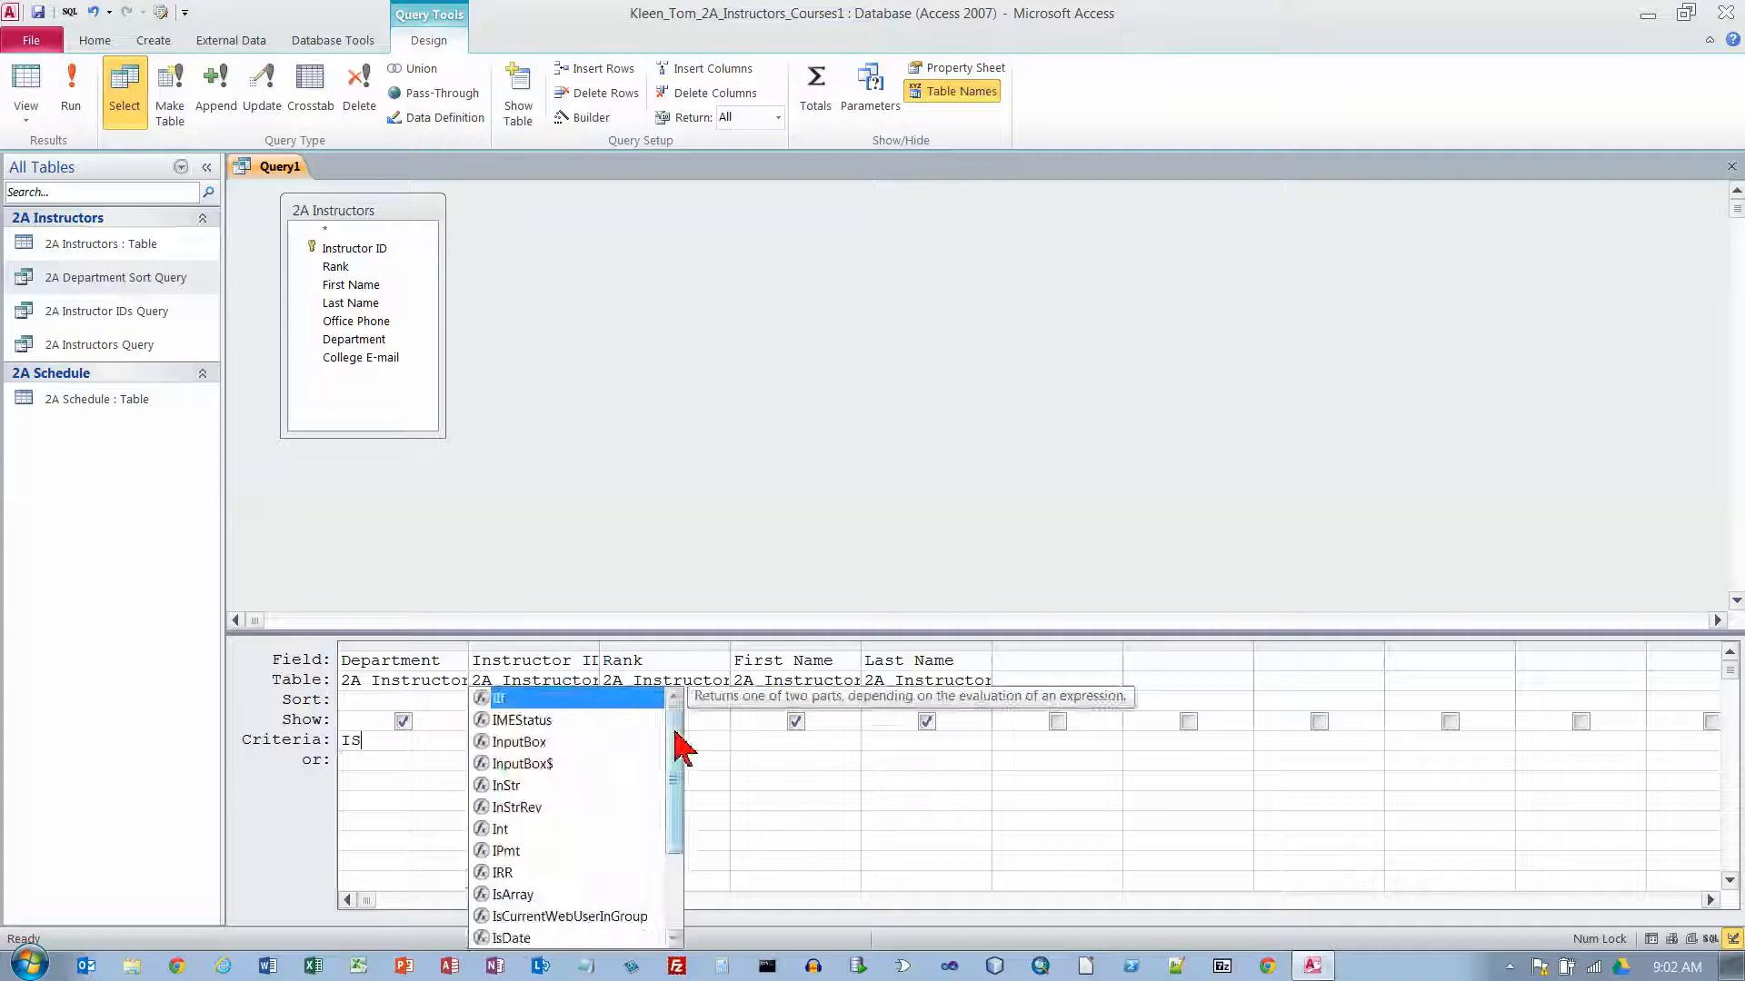
type("T")
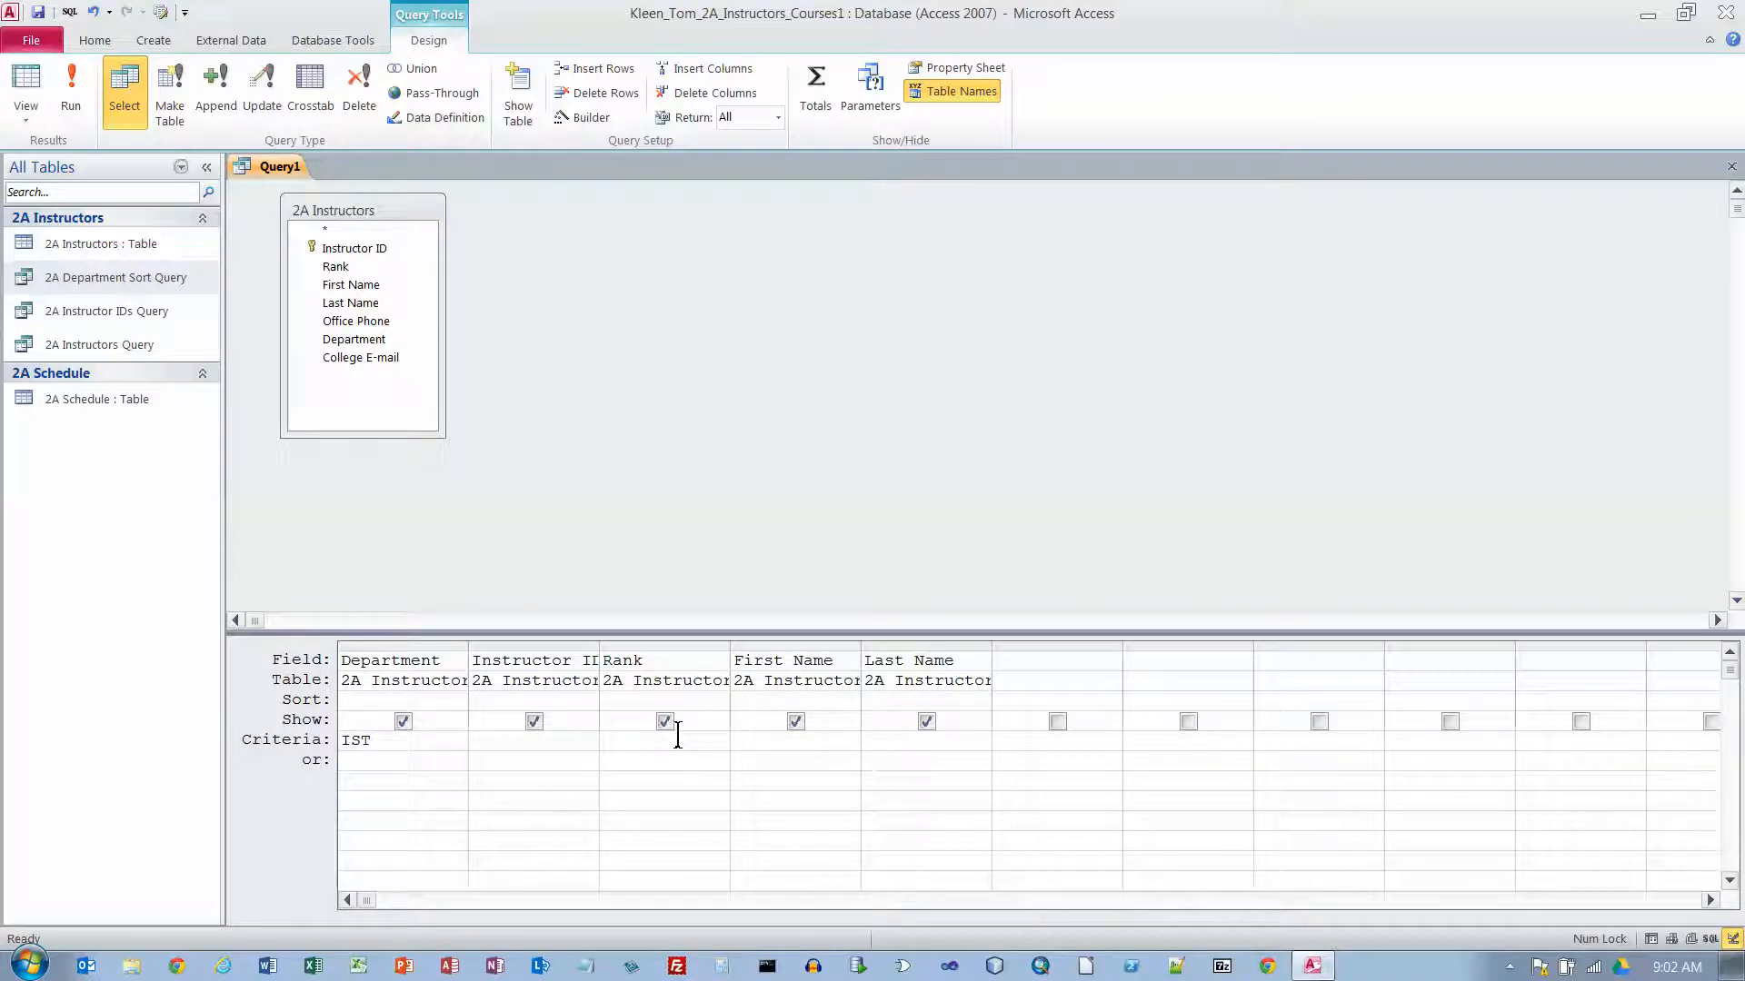
key("Return")
left_click(73, 91)
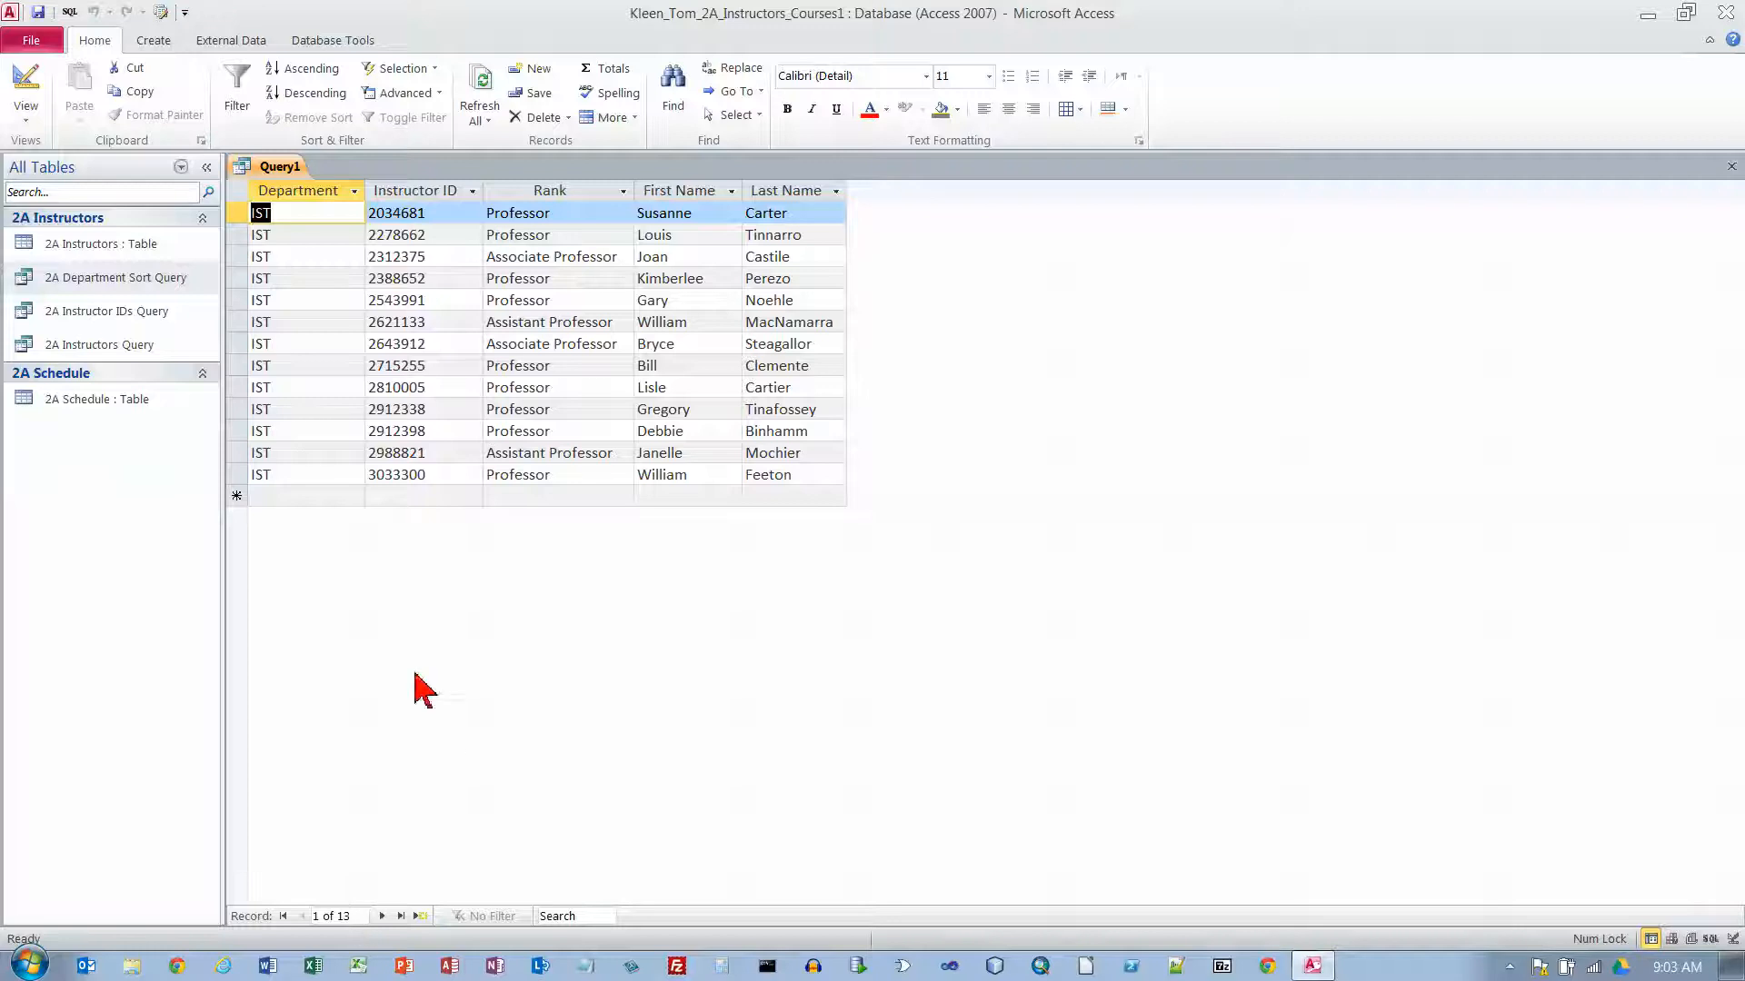
left_click_drag(237, 212, 234, 475)
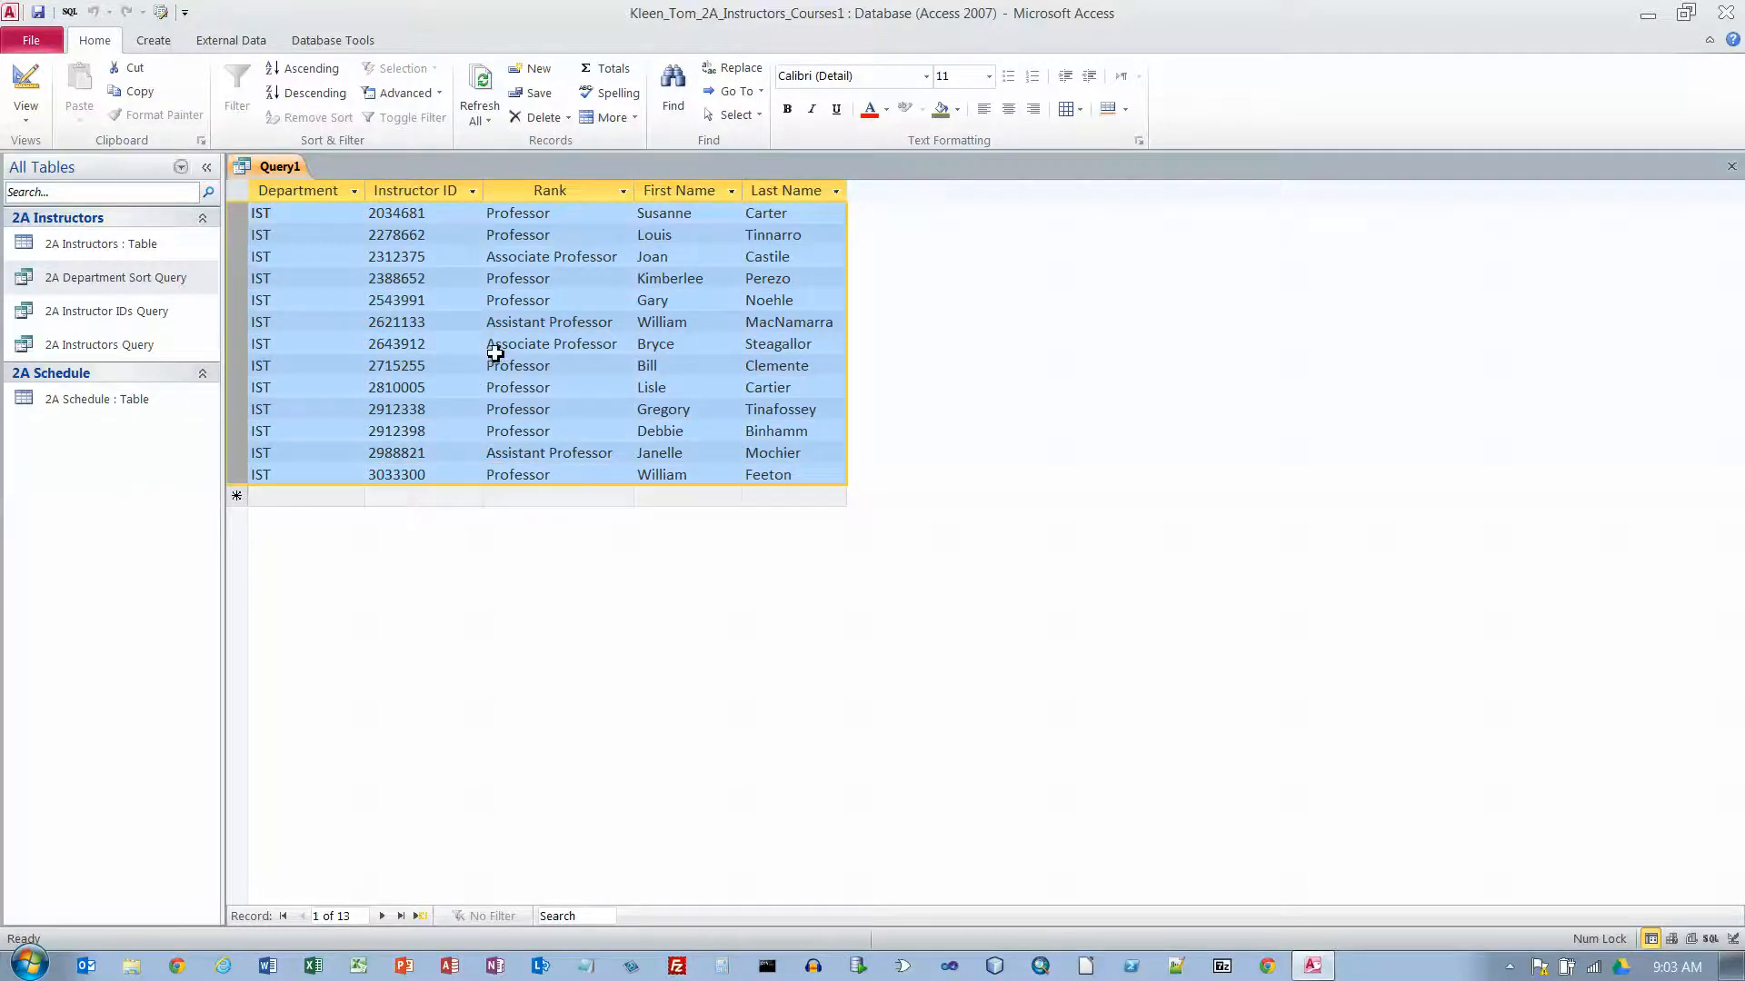
left_click(24, 86)
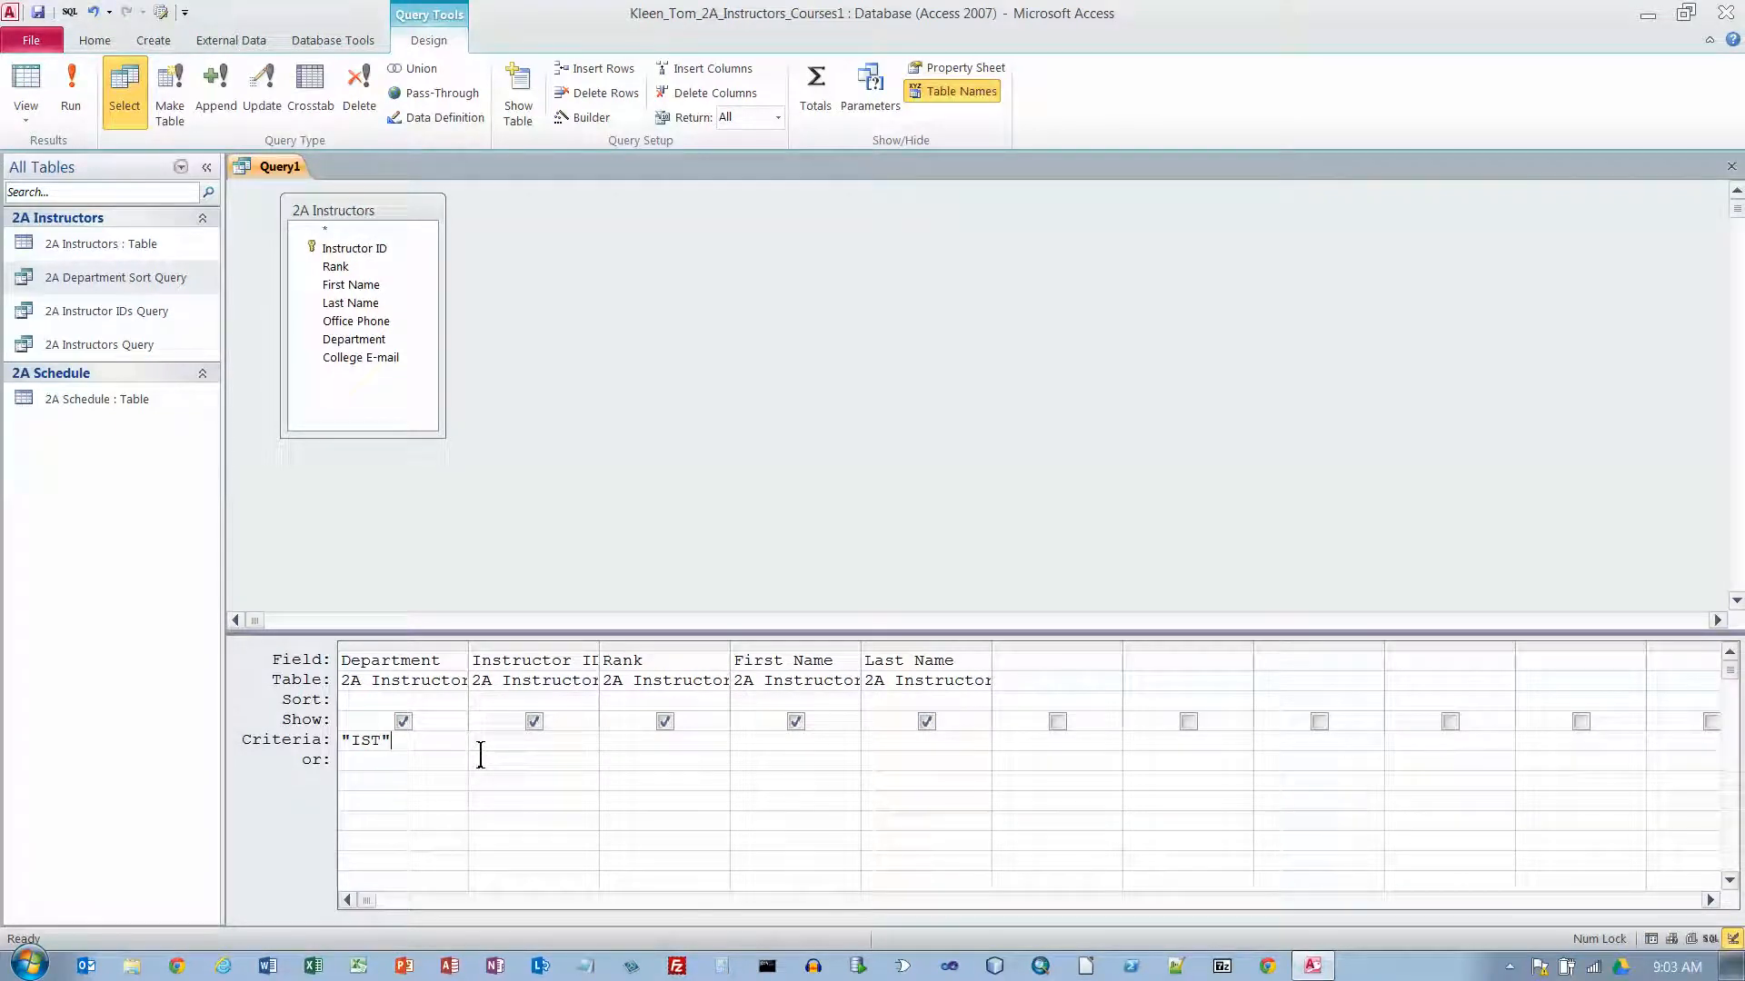
Save the query as 2A IST Query and close it.
left_click(38, 13)
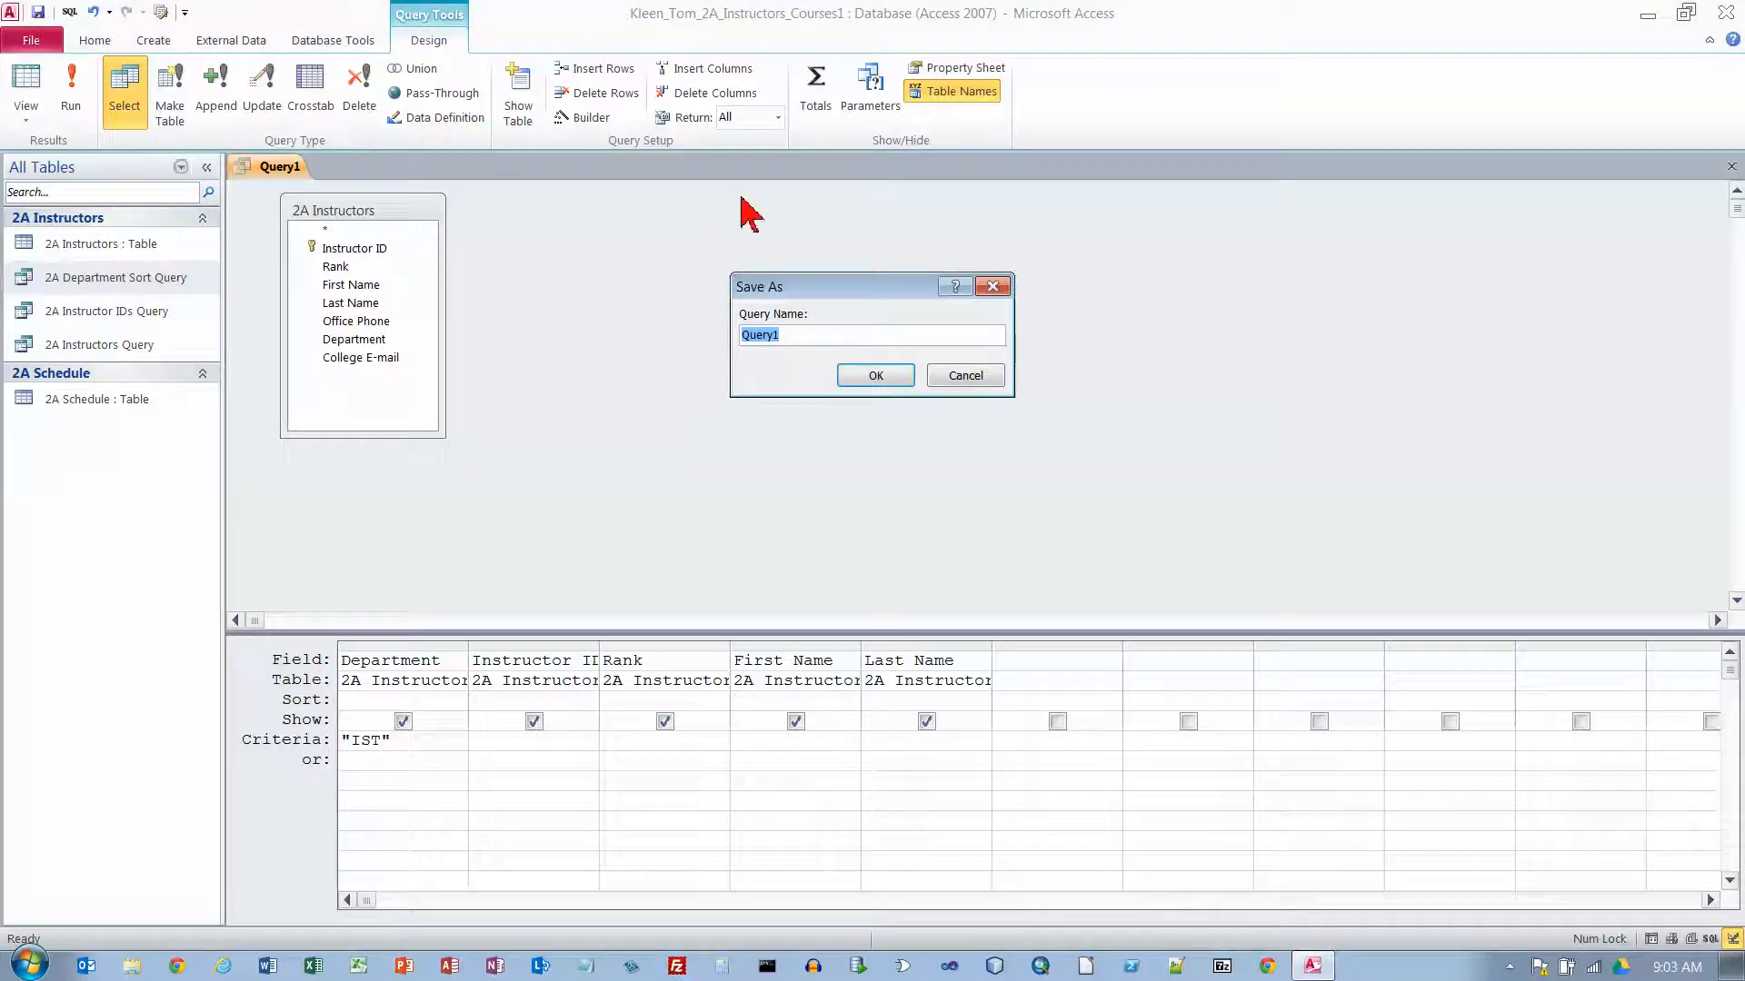
type("2A IST Query")
key("Return")
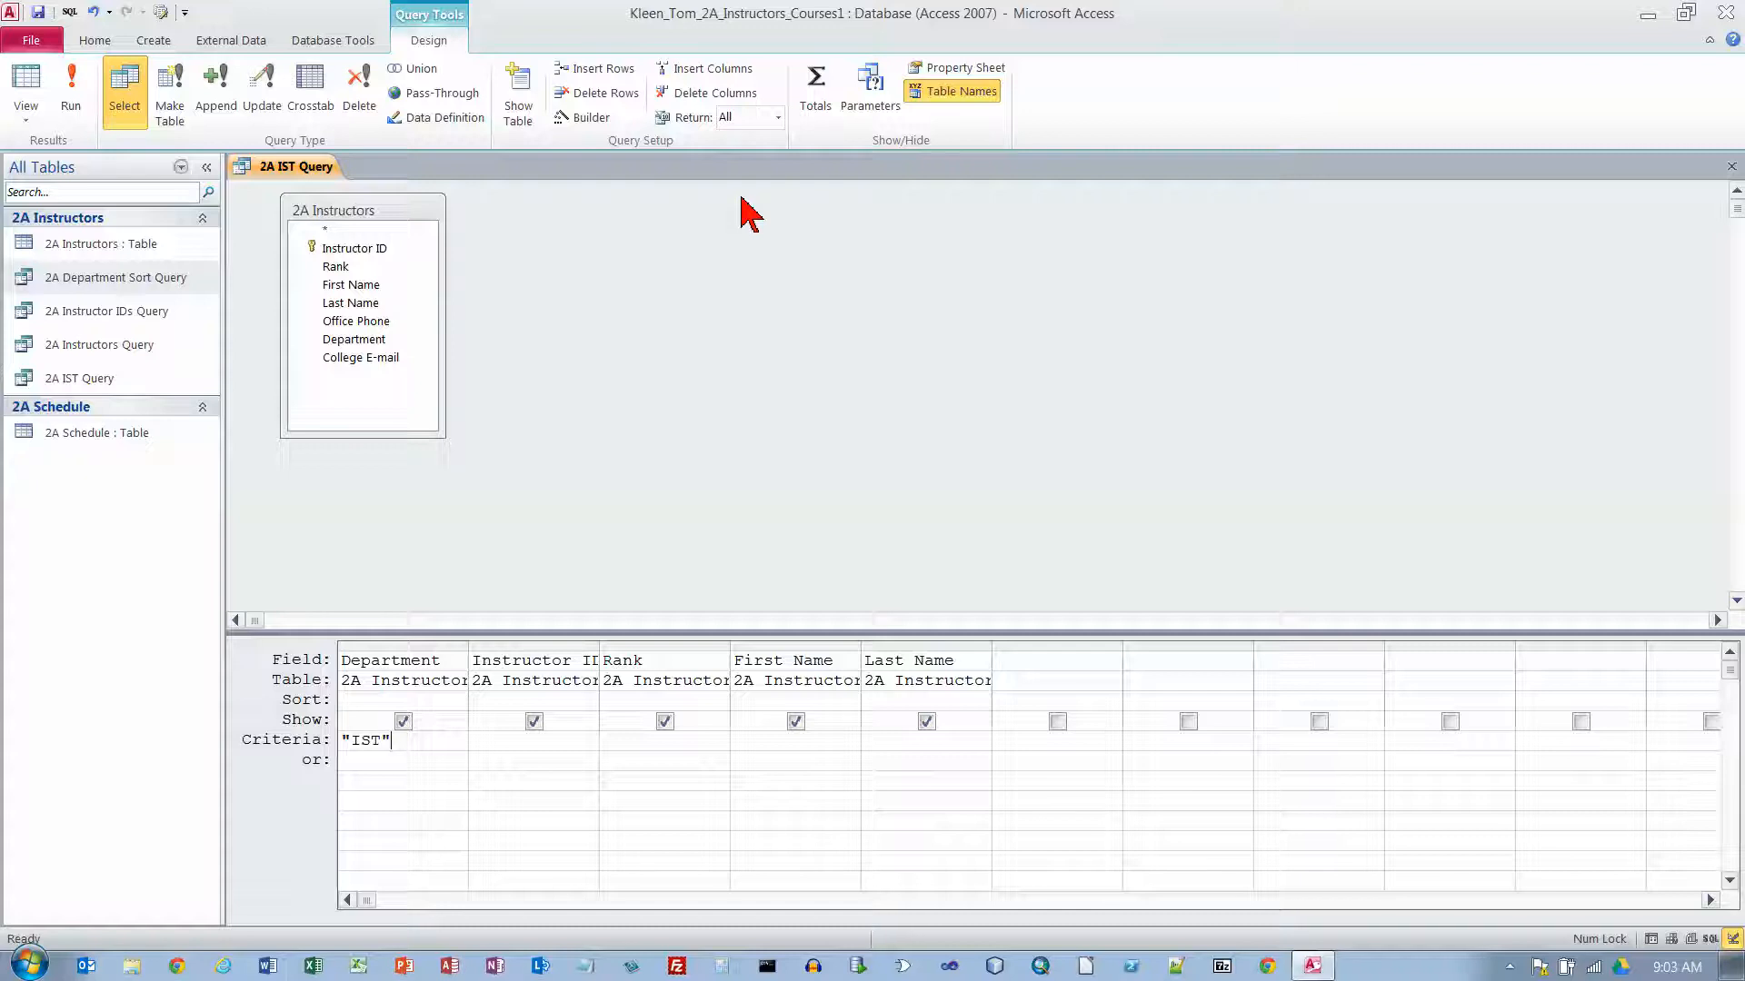
left_click(1729, 168)
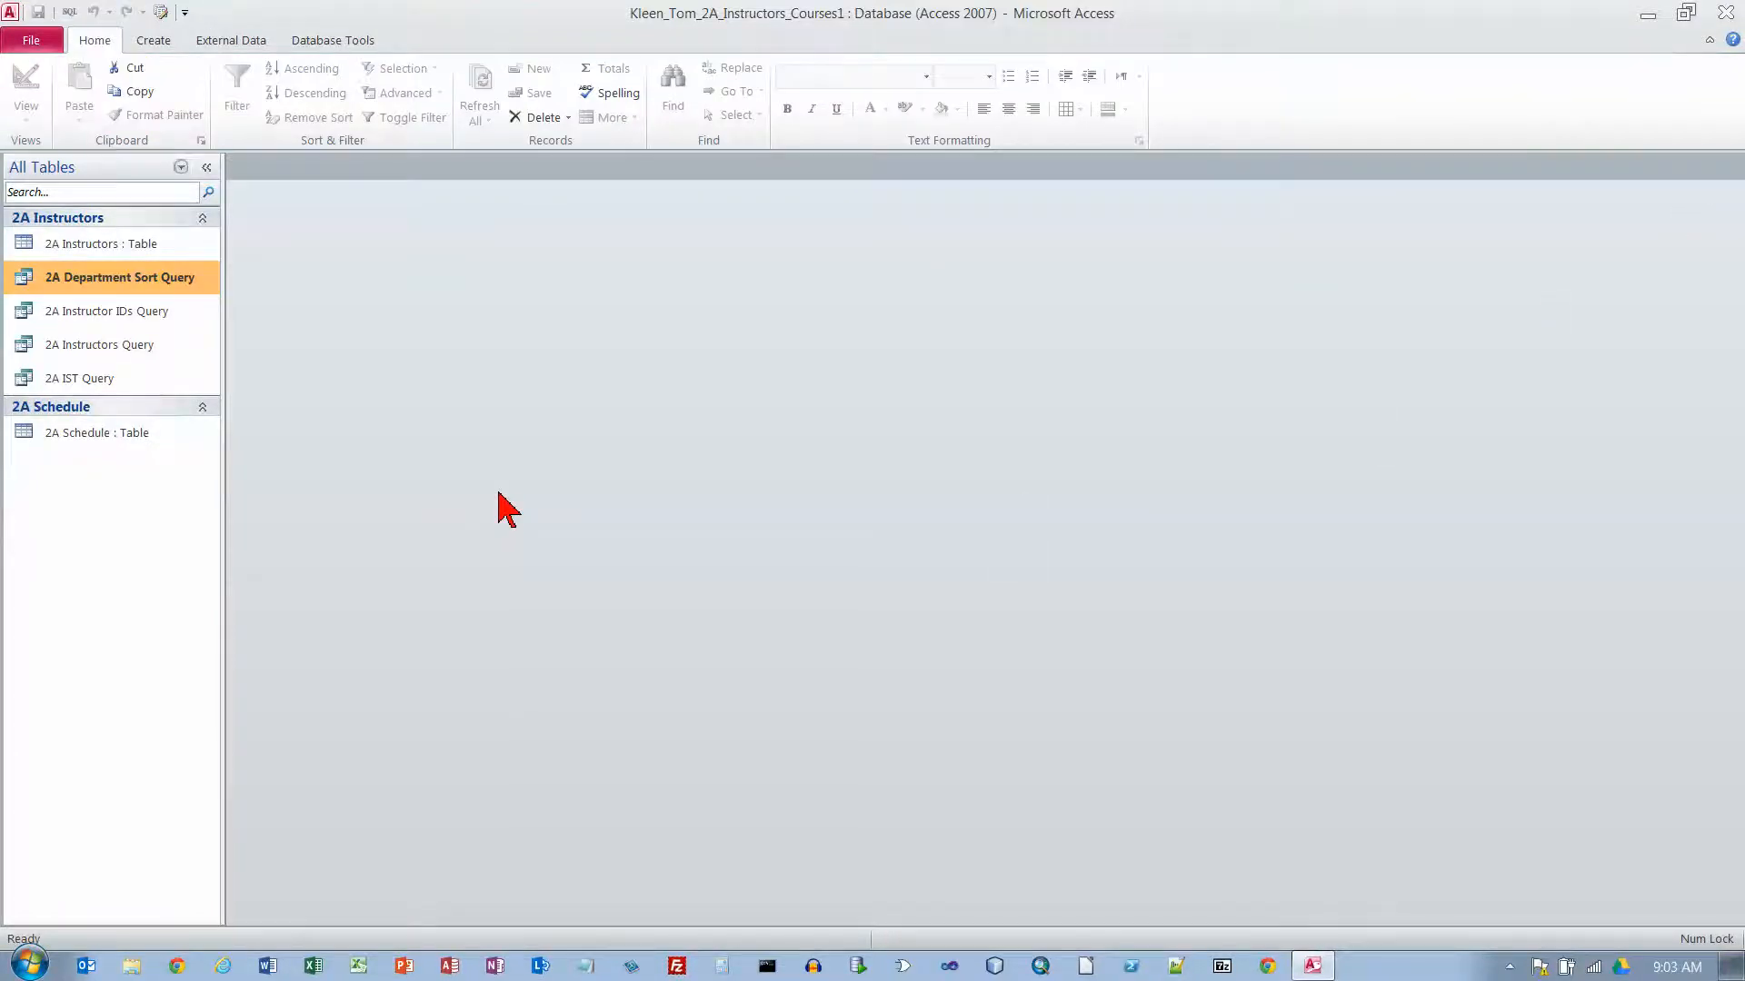
left_click(100, 380)
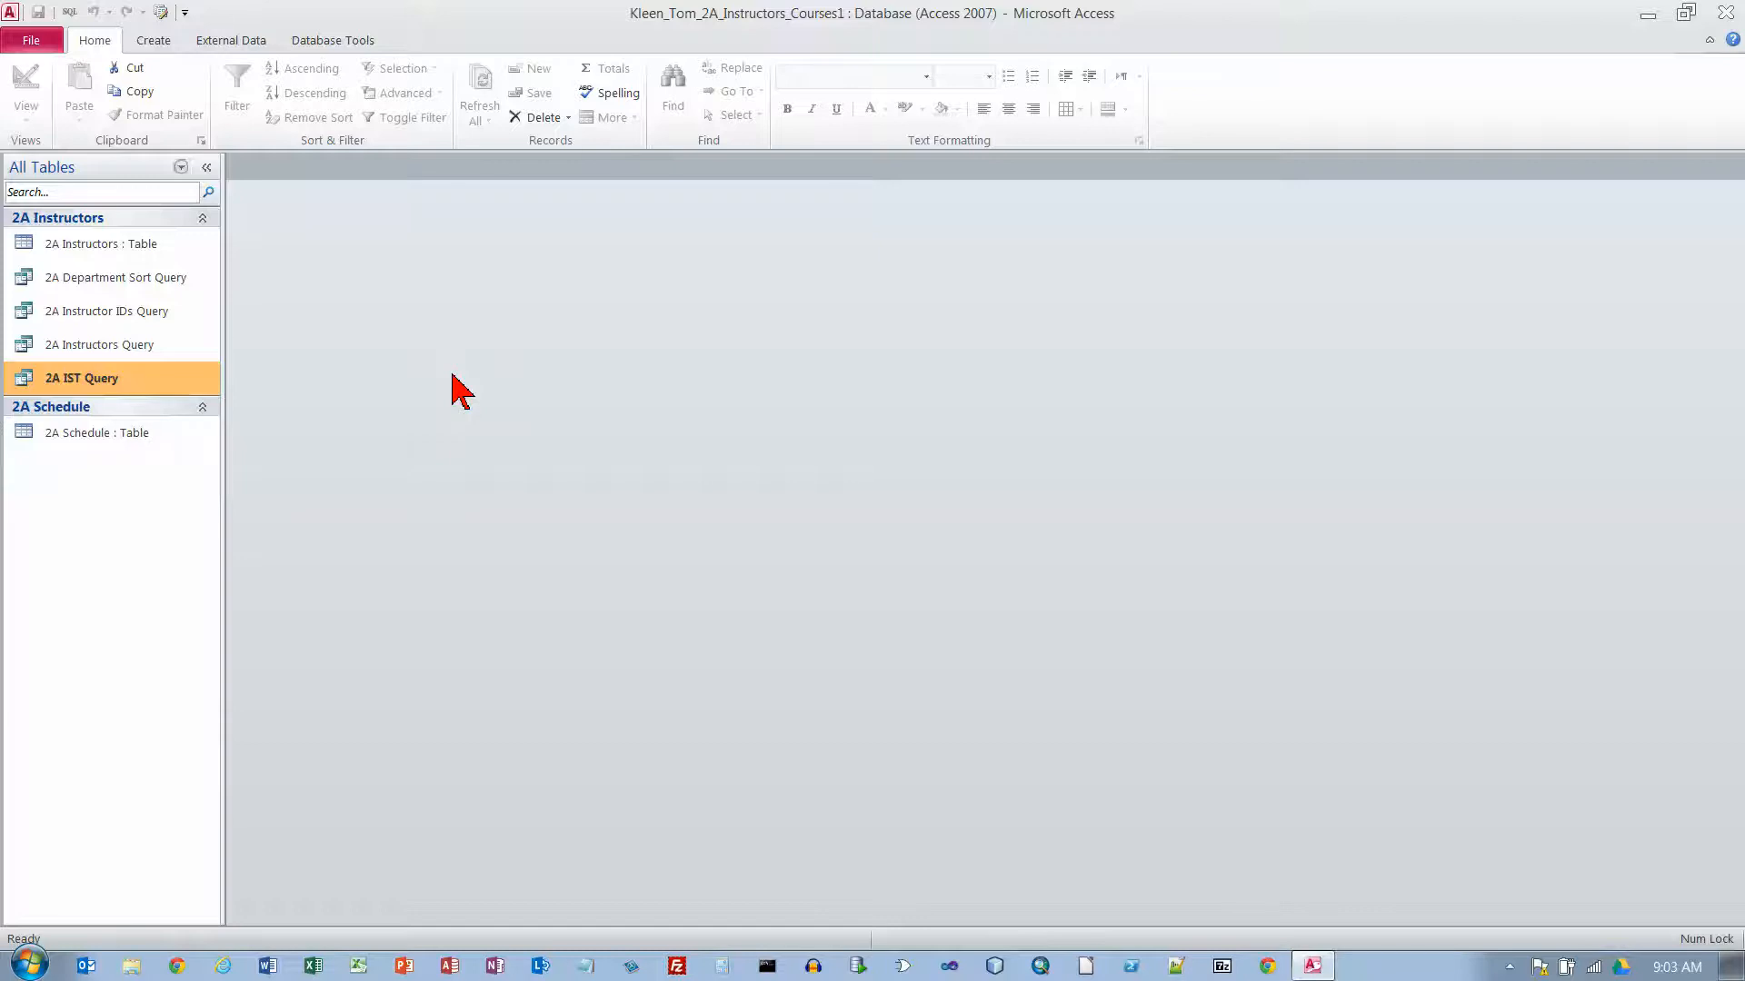
Collapse the Navigation Pane and start another query design from the 2A Instructors table, with its field list enlarged to show every field.
left_click(205, 168)
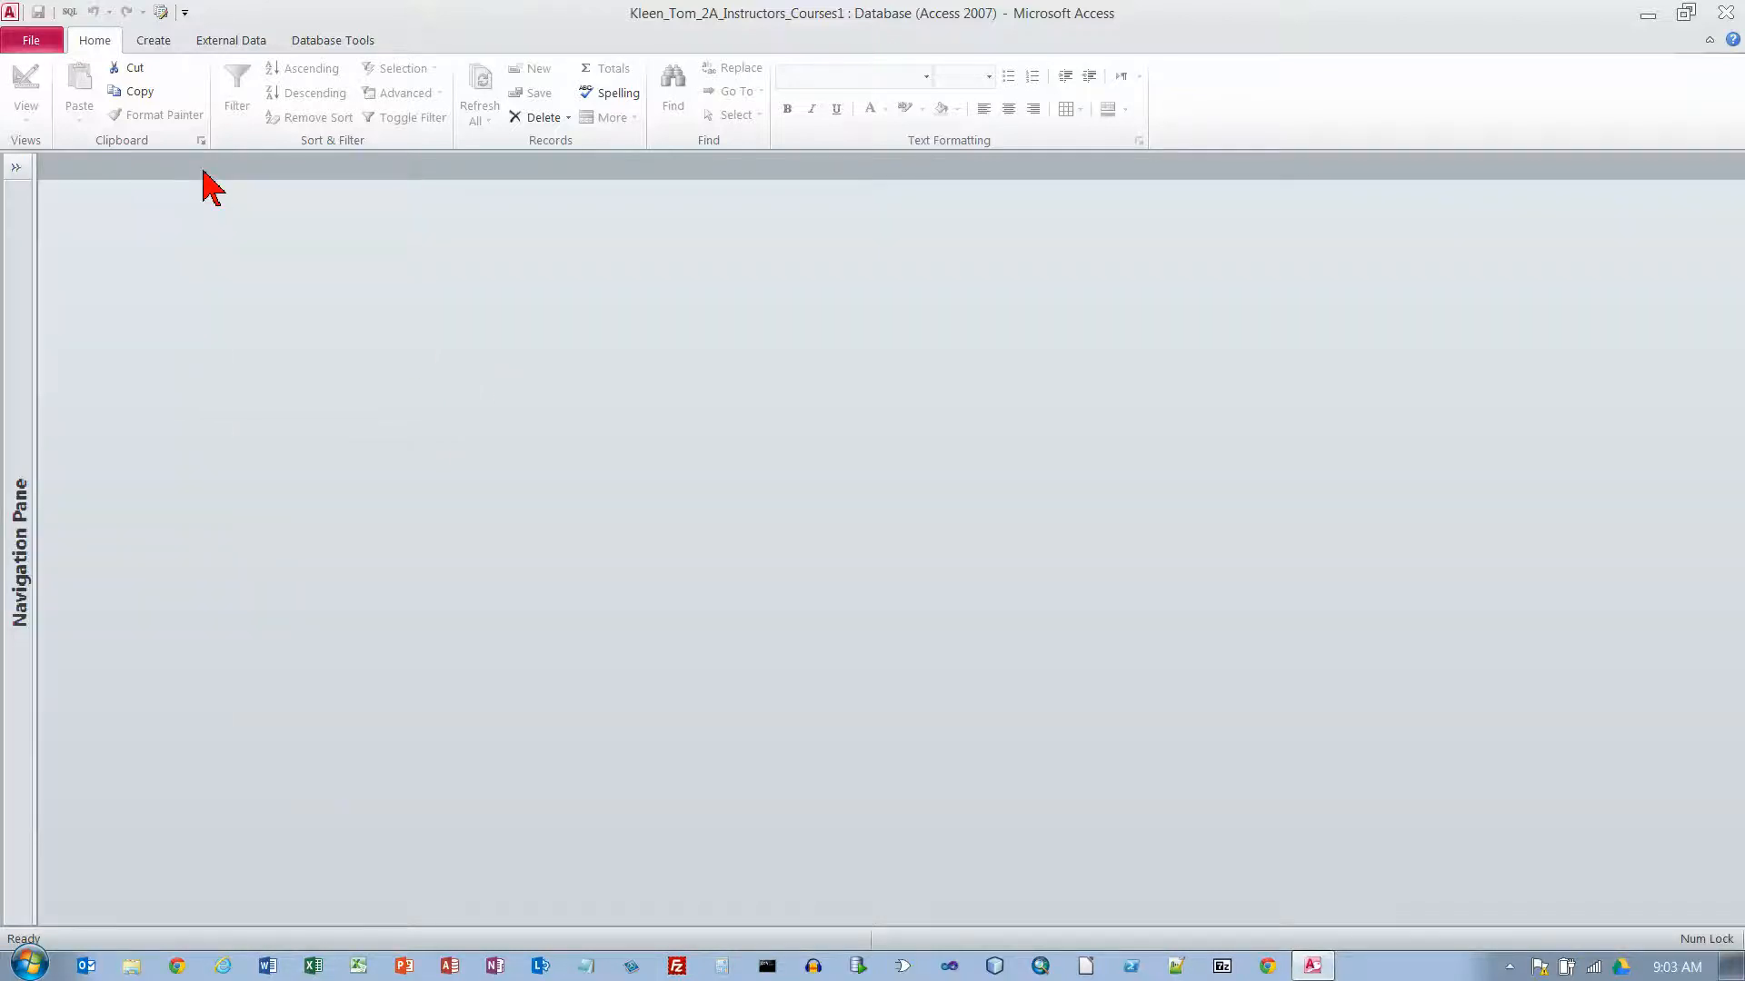
left_click(154, 40)
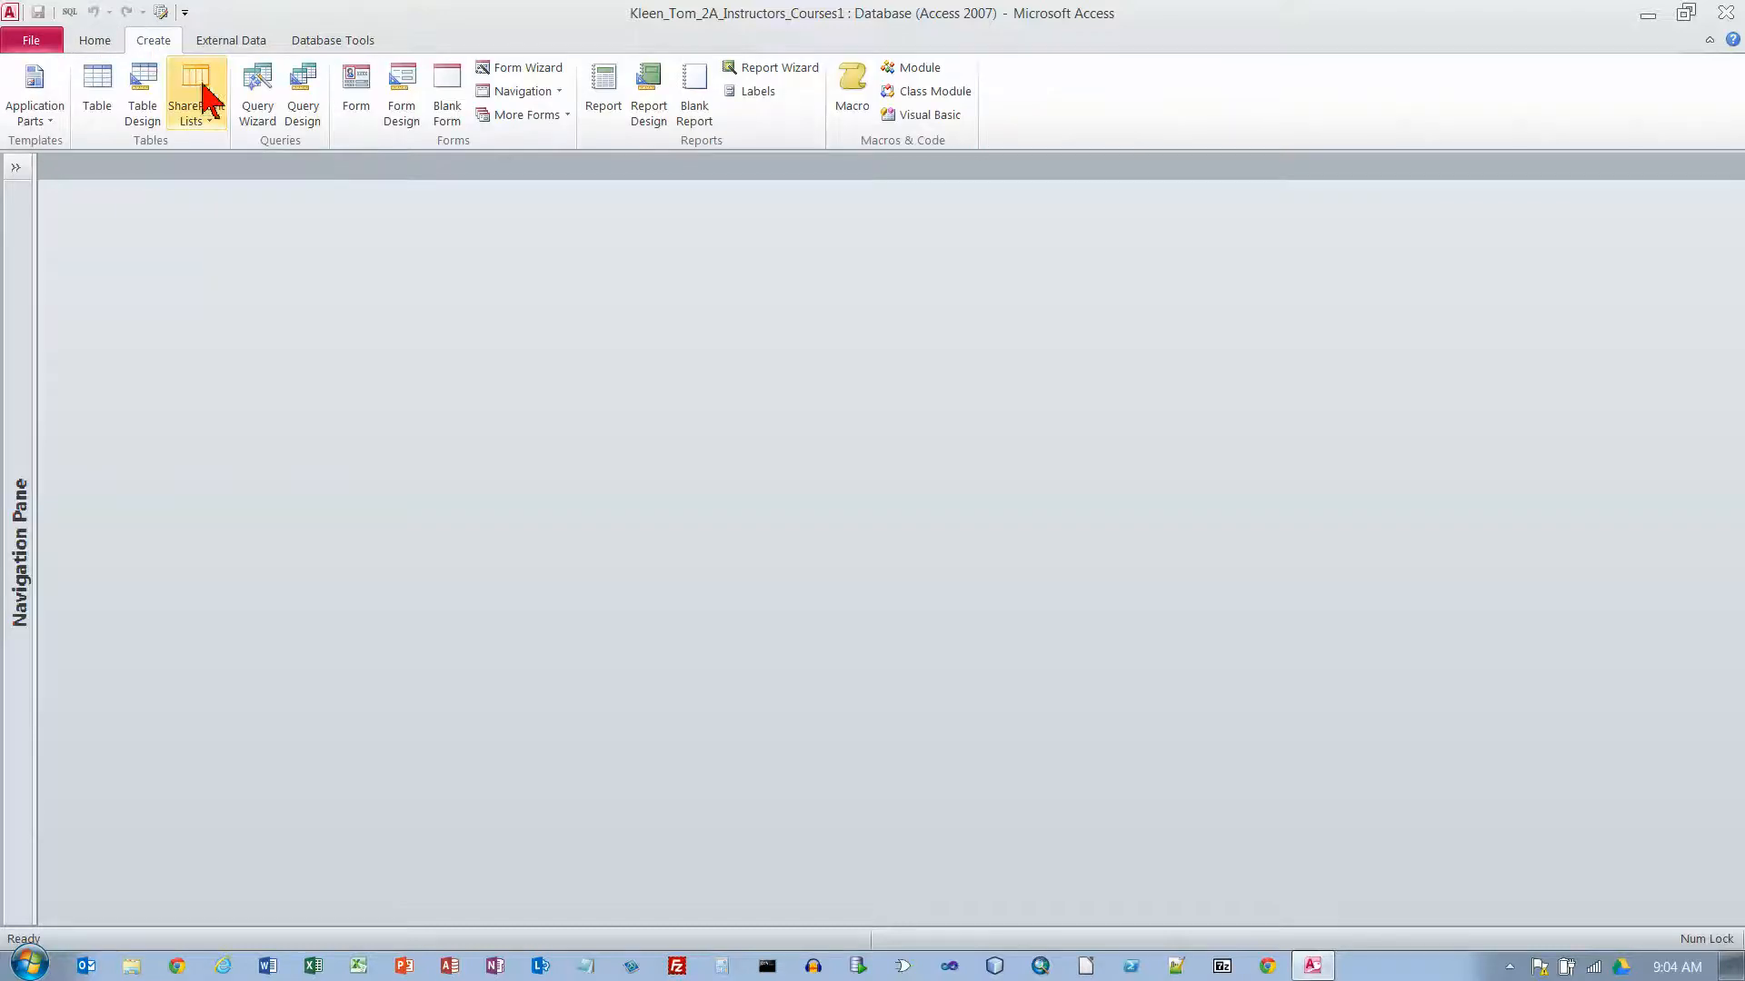
left_click(304, 136)
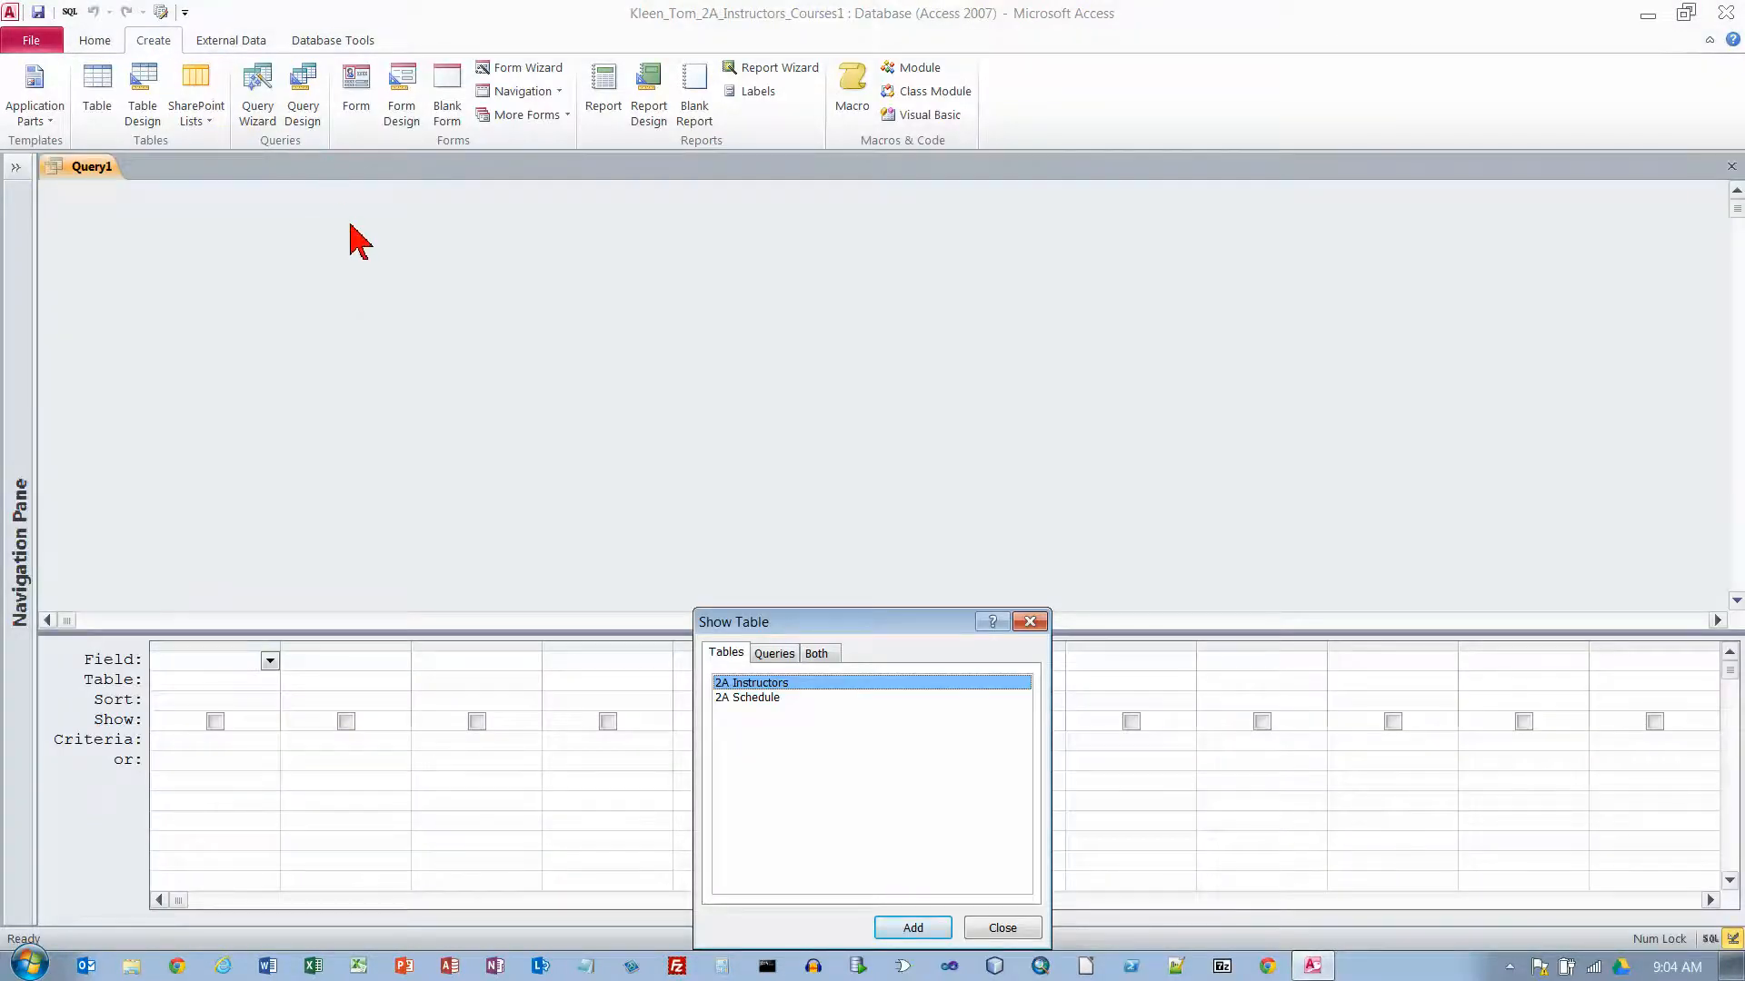
double_click(808, 686)
left_click(1031, 625)
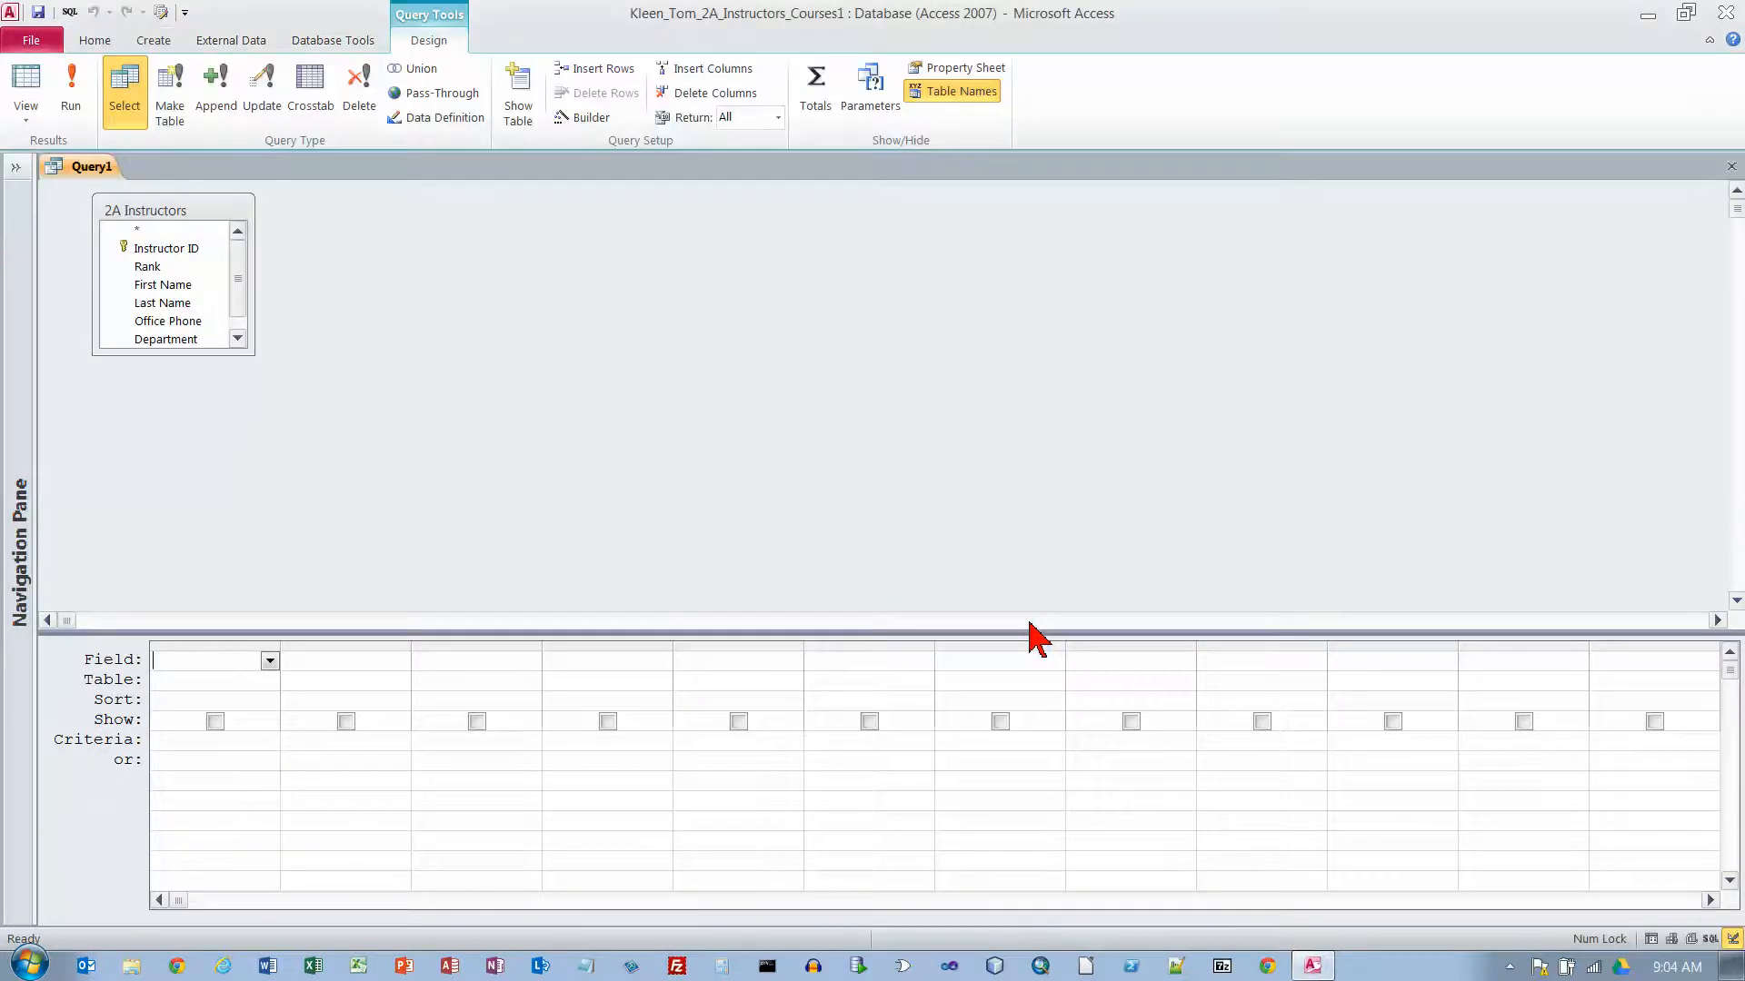
left_click_drag(235, 358, 239, 404)
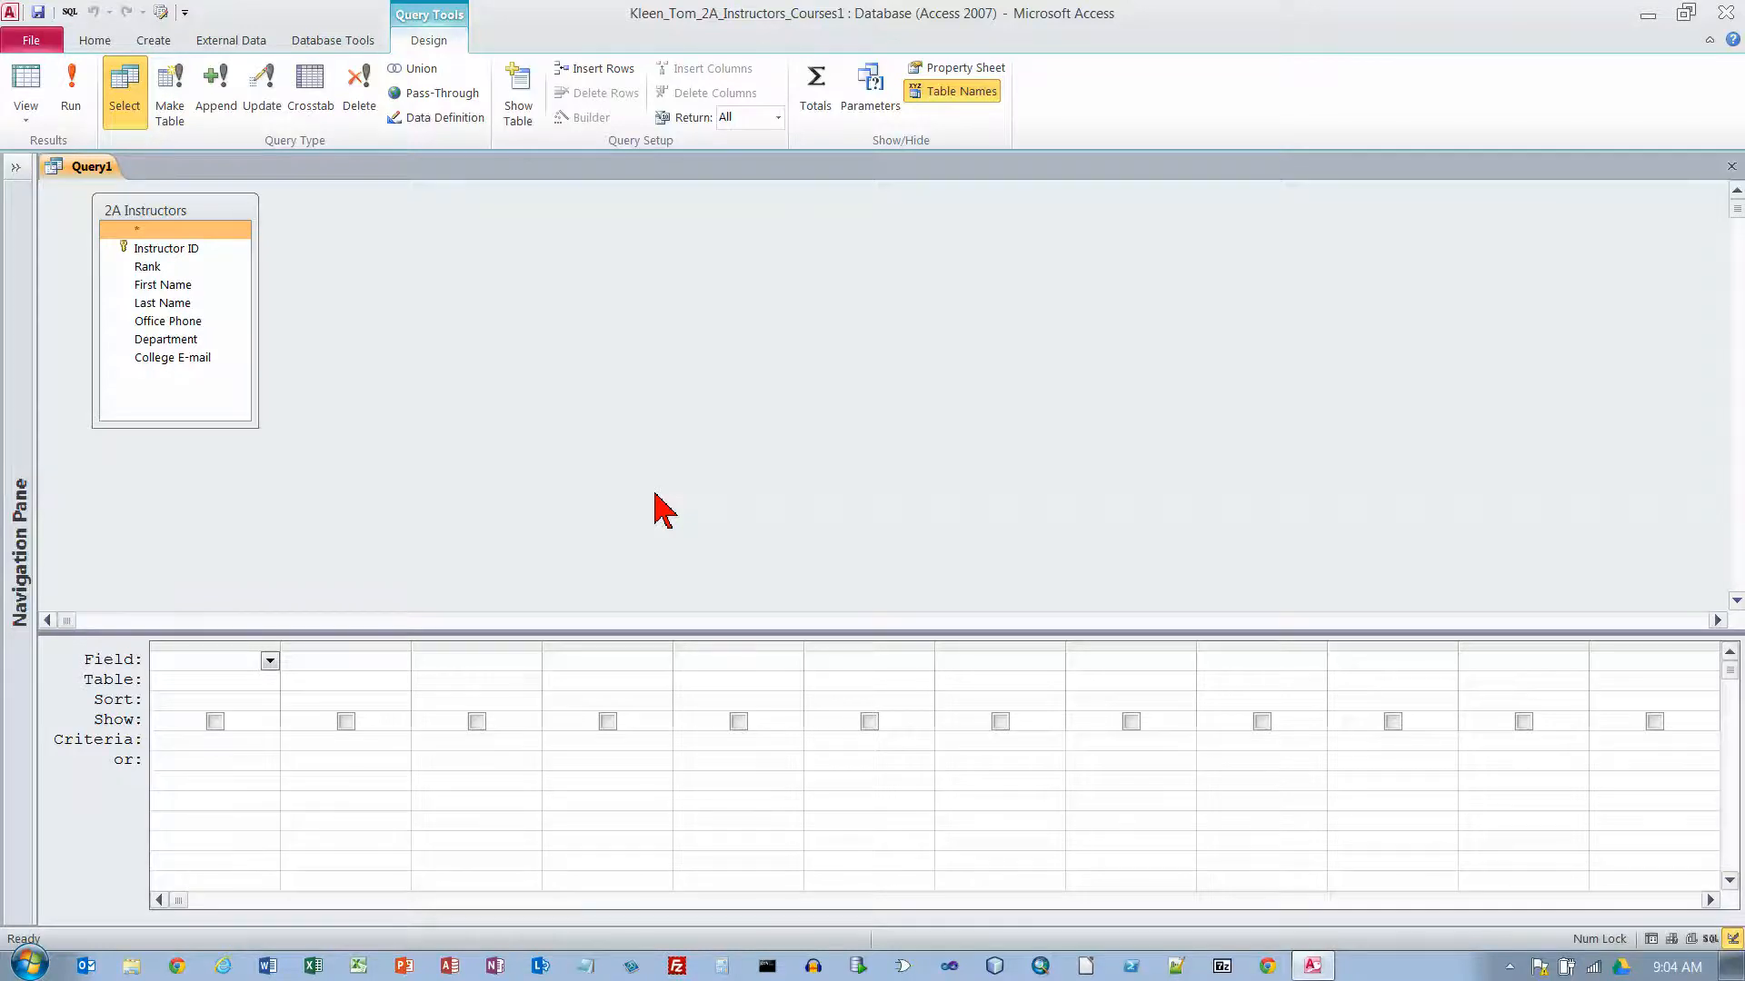
Add the Instructor ID, First Name, Last Name and Rank fields to the new query, in that order.
double_click(177, 249)
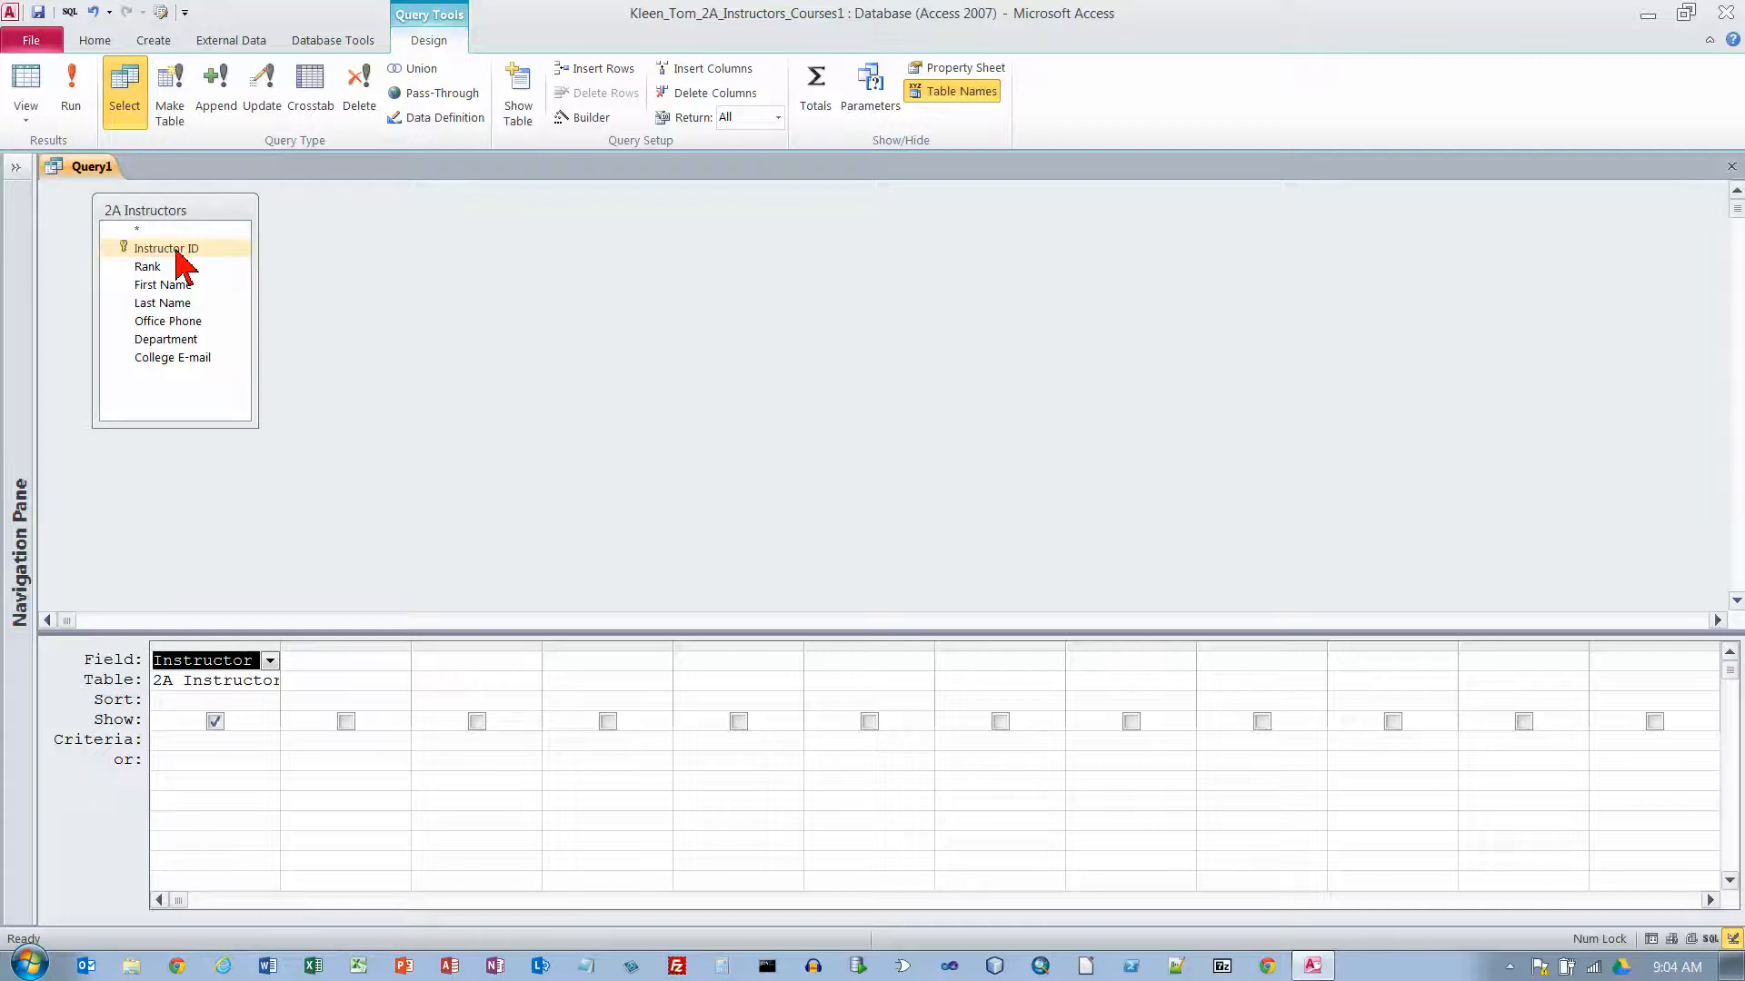
double_click(177, 286)
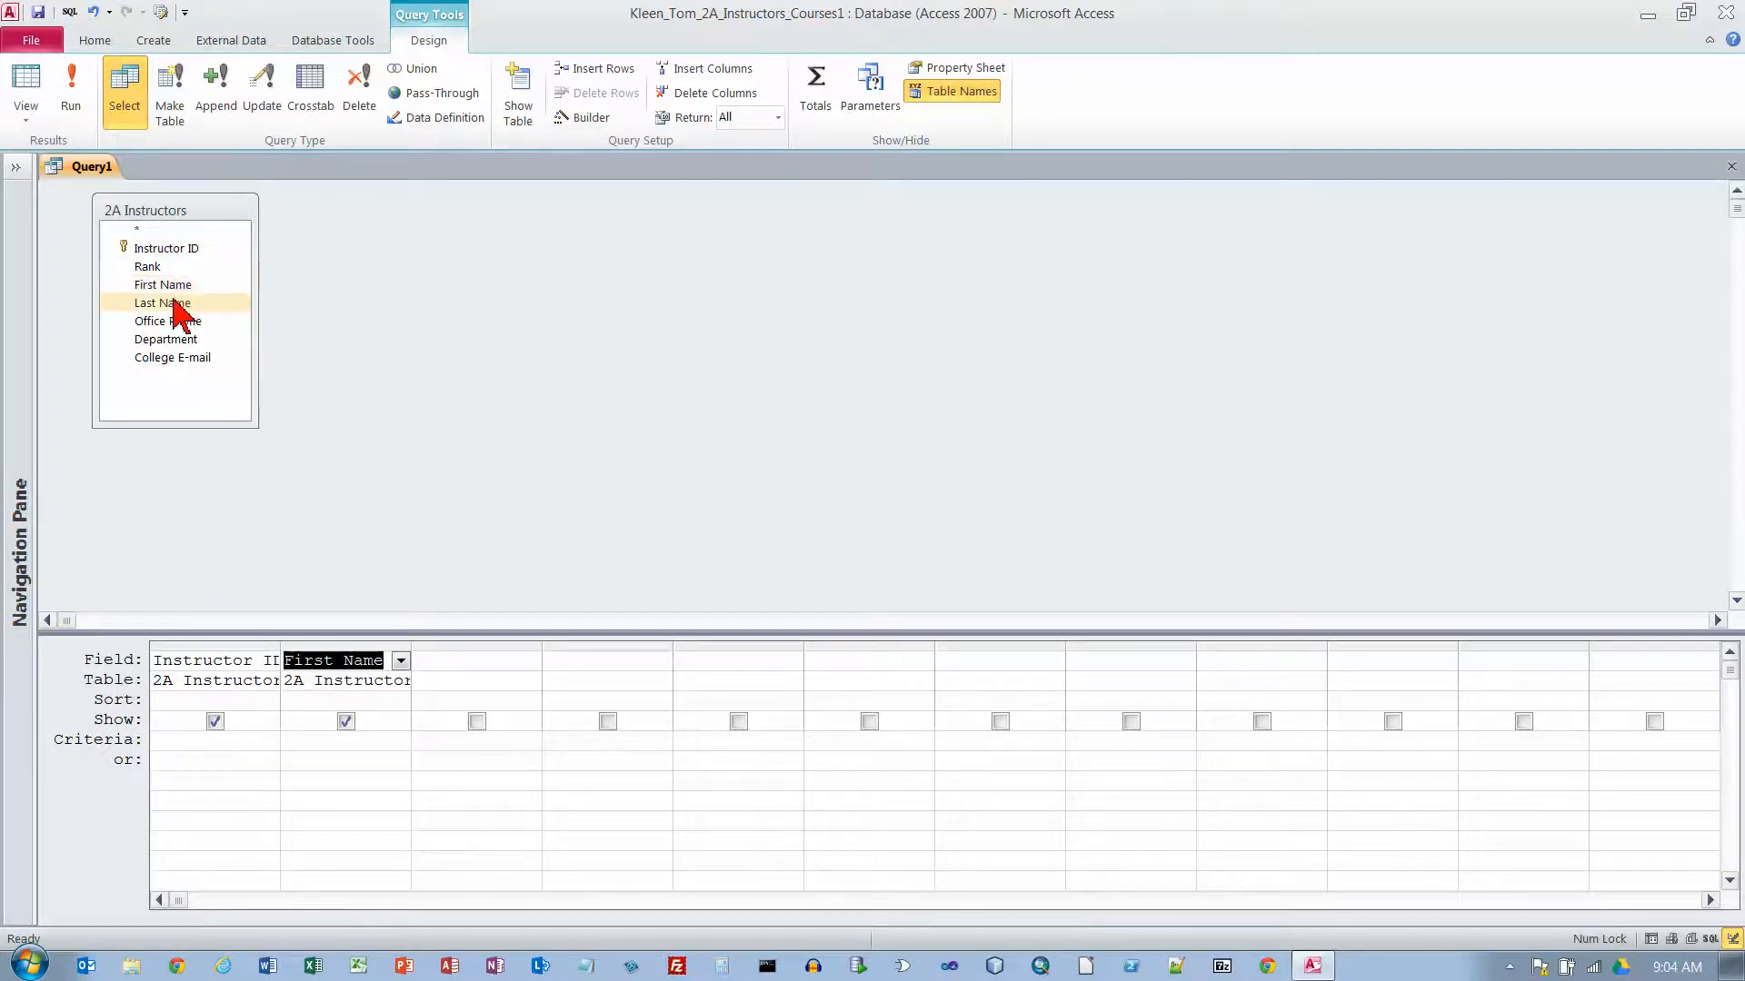
double_click(176, 303)
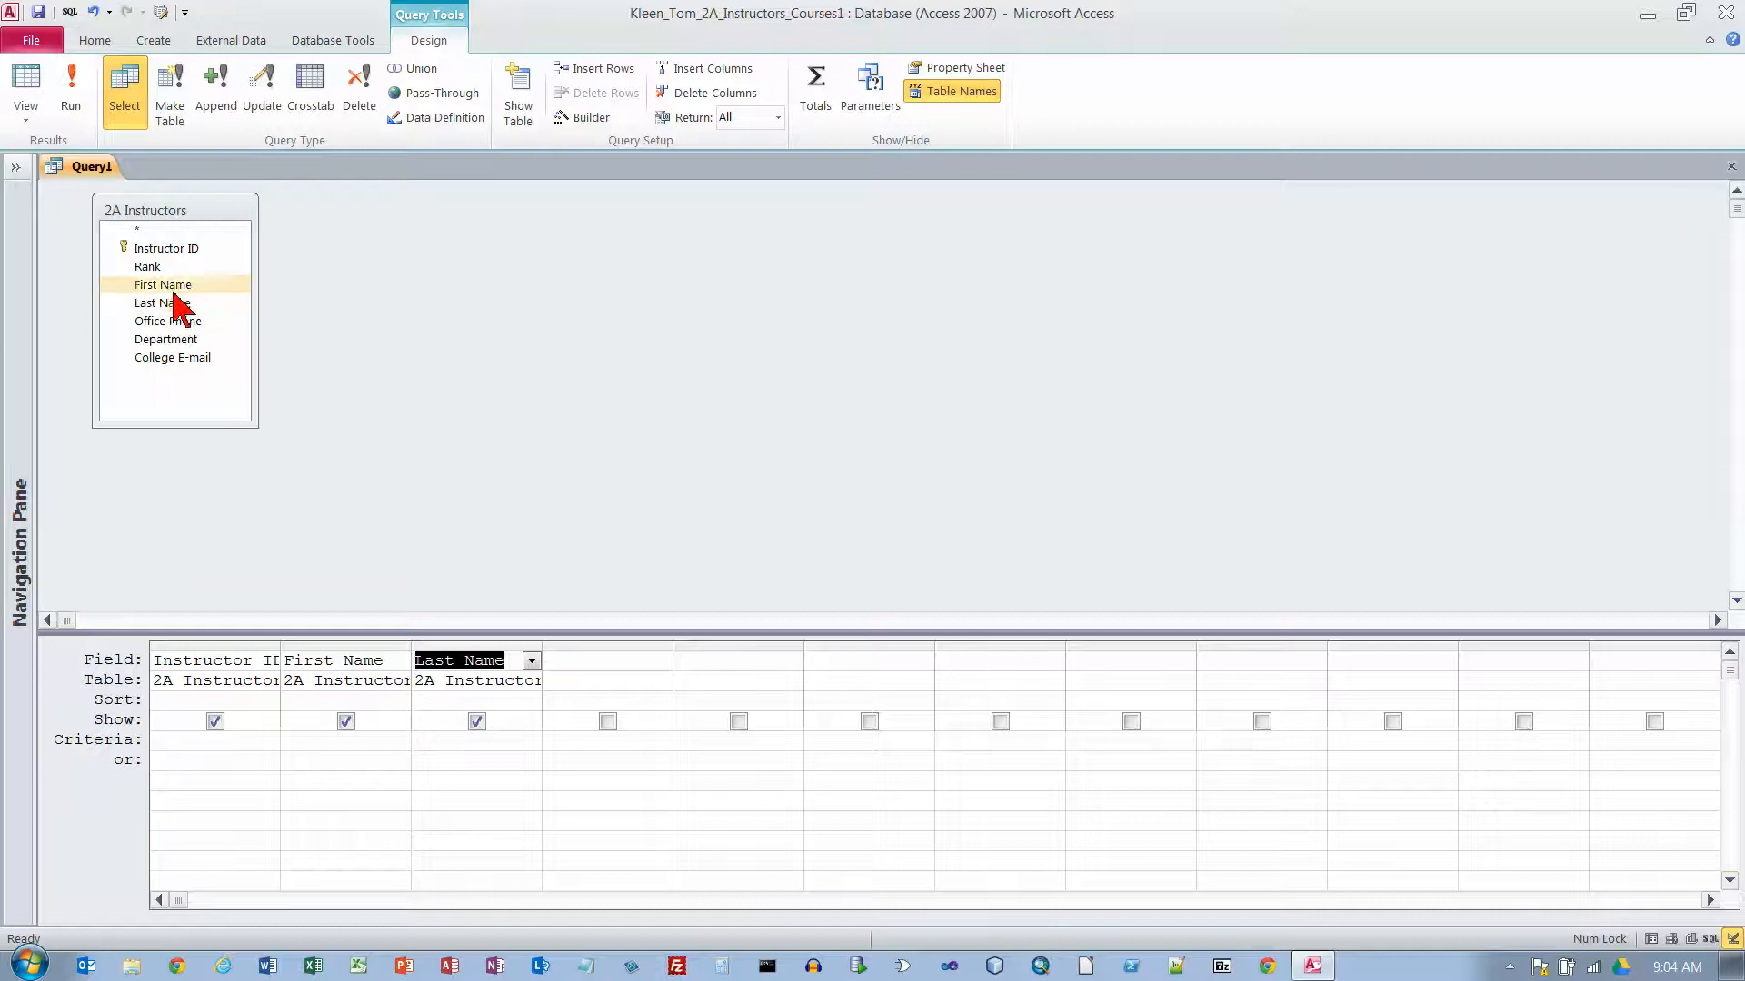
double_click(177, 267)
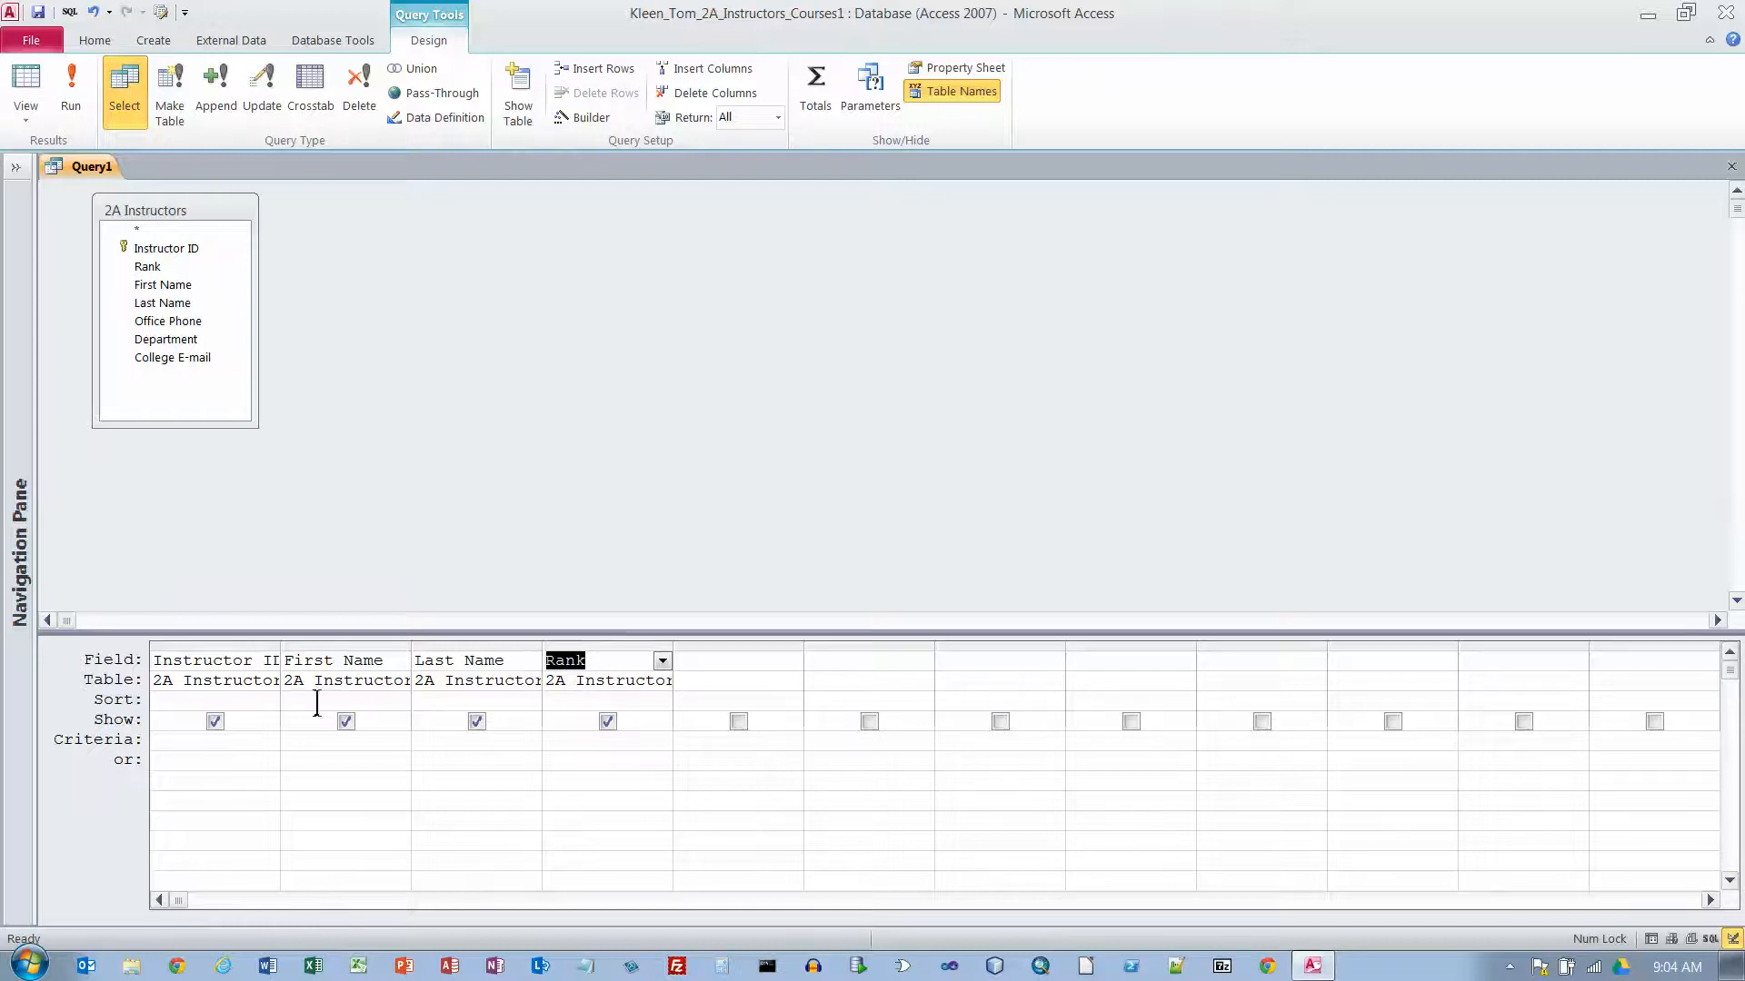
Sort the query in ascending order by Last Name.
left_click(173, 701)
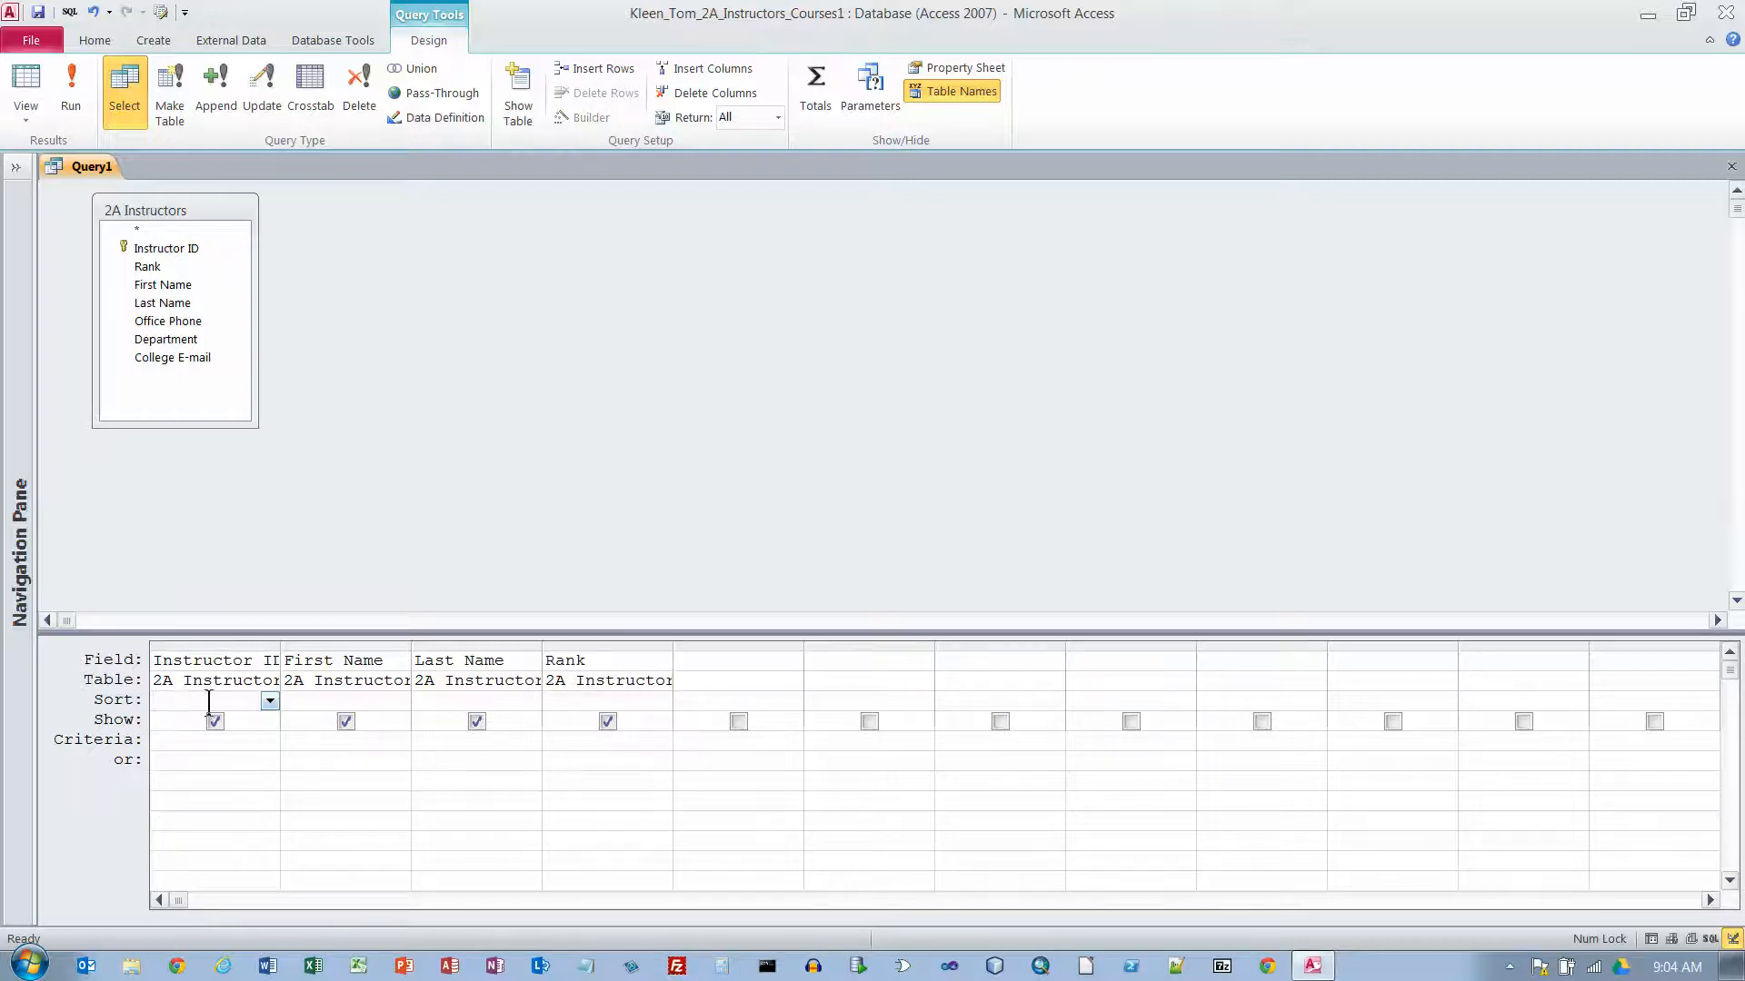
left_click(502, 703)
left_click(531, 700)
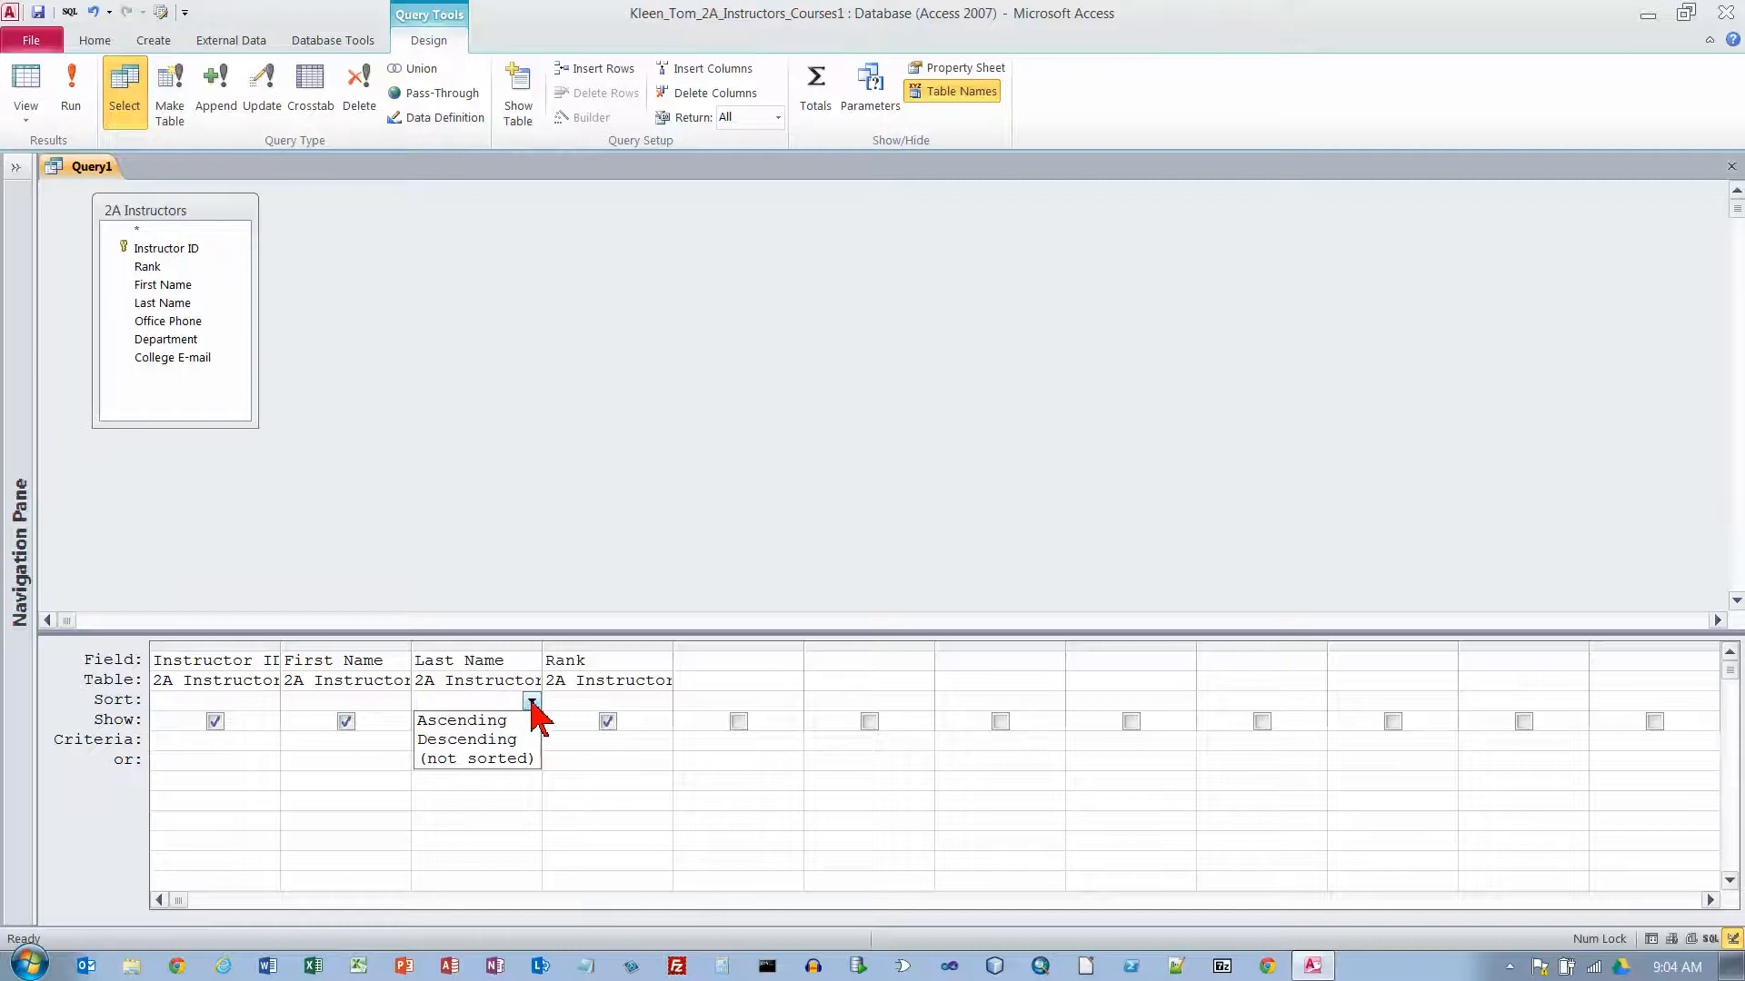
left_click(507, 718)
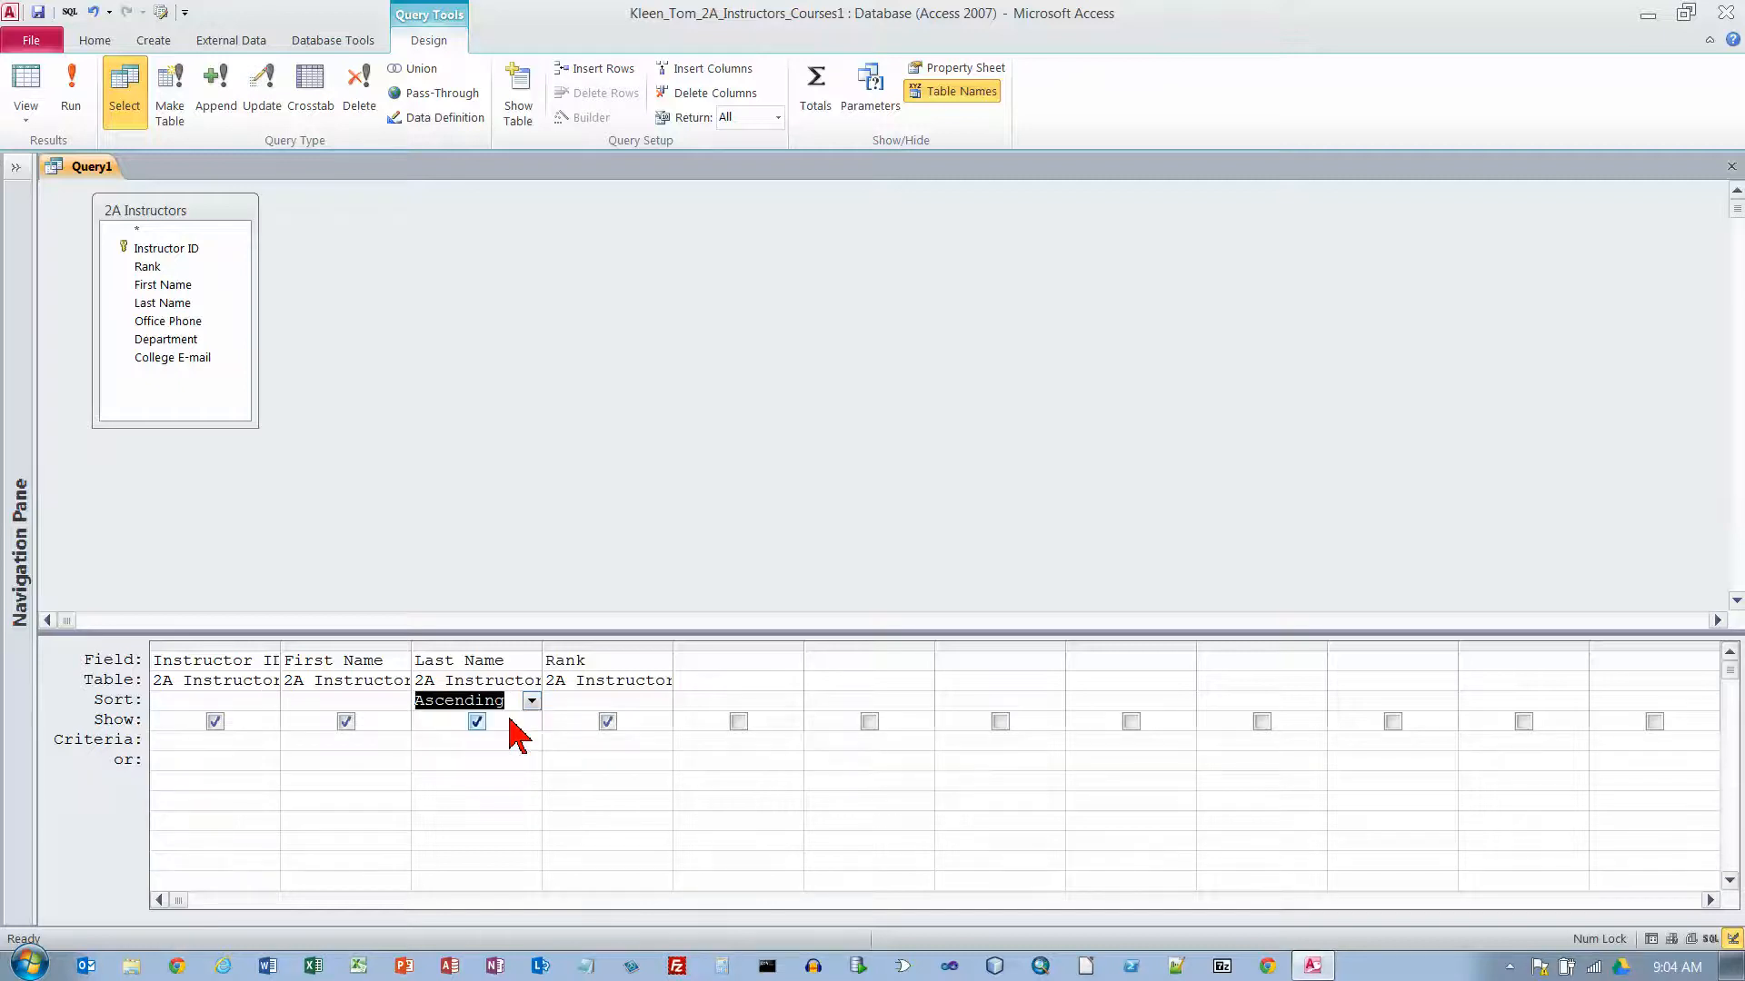
Set the Rank criteria to professor and run the query to check its records, returning to Design view.
left_click(576, 750)
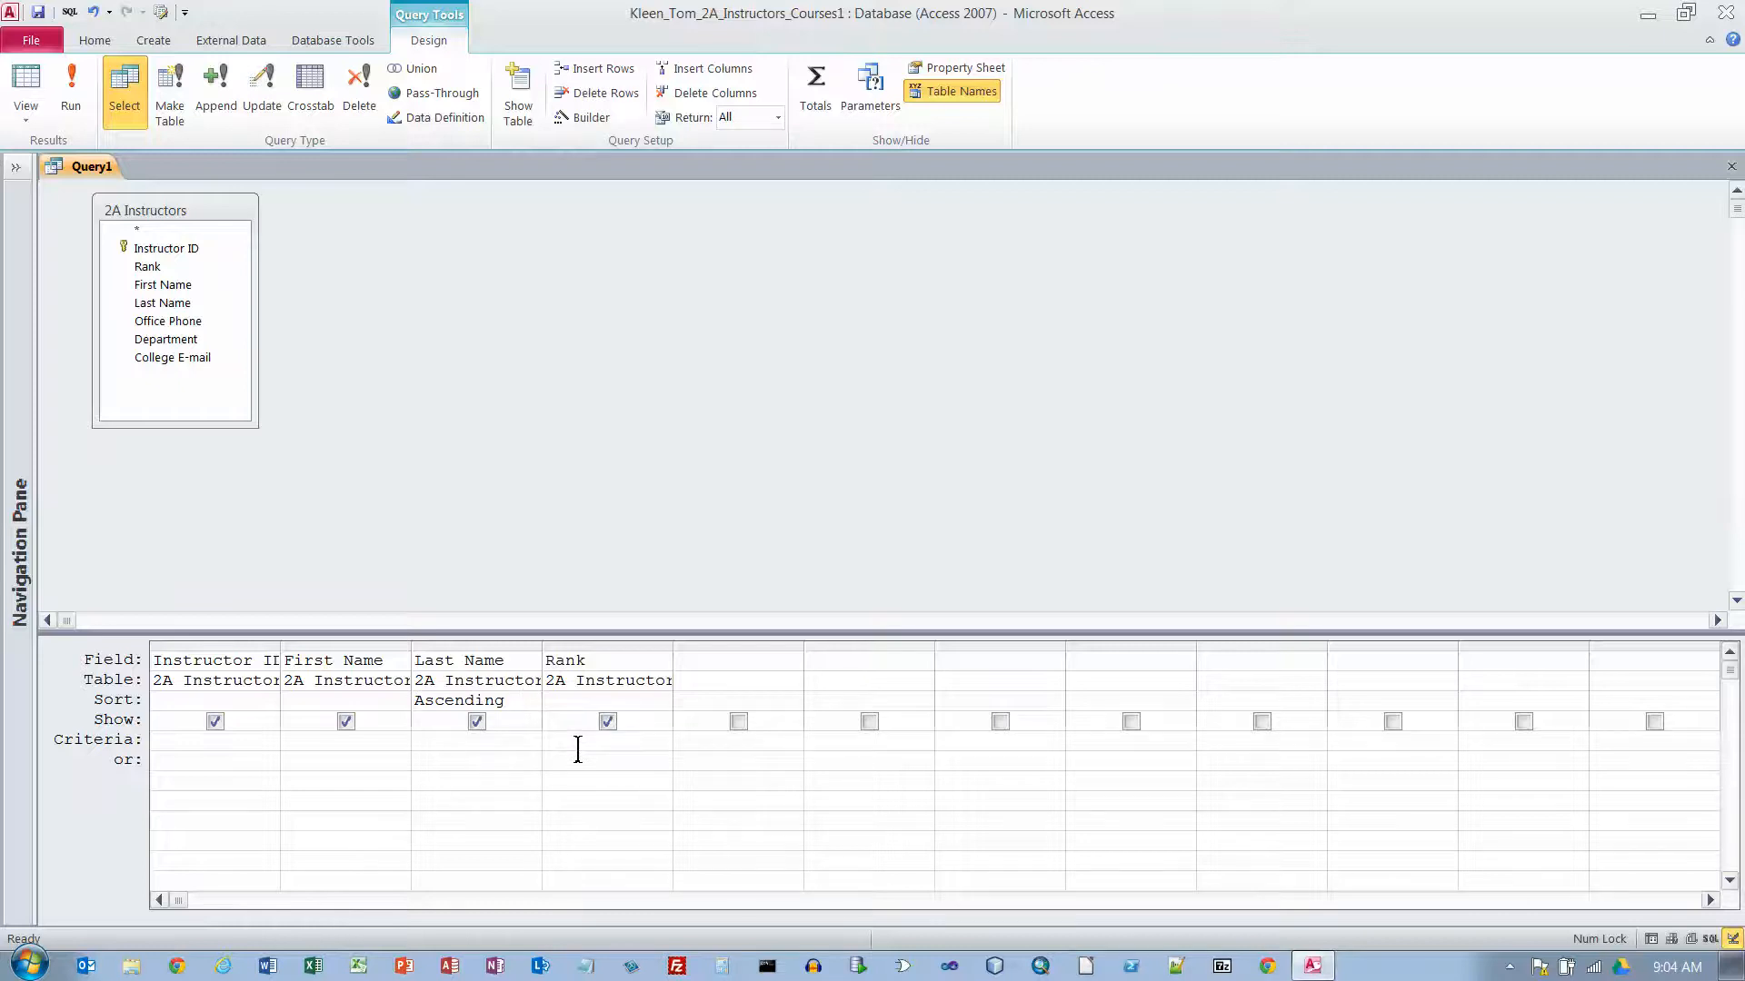
type("professor")
left_click(662, 768)
left_click(71, 80)
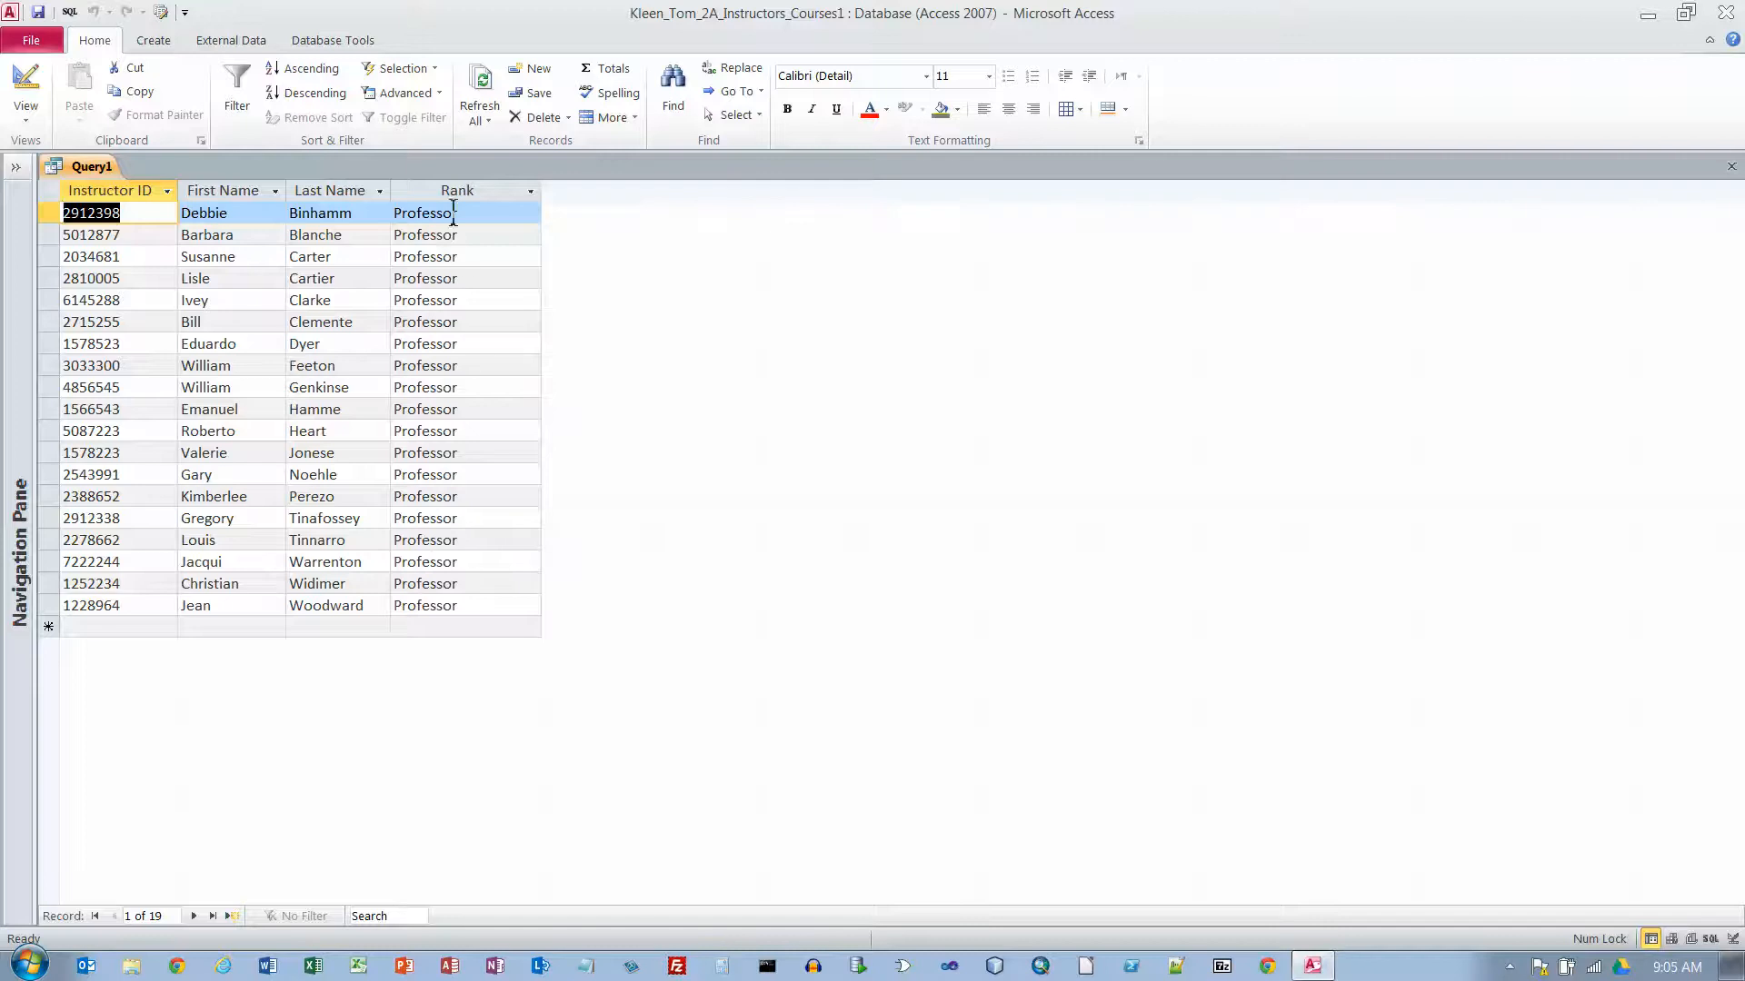
left_click(22, 91)
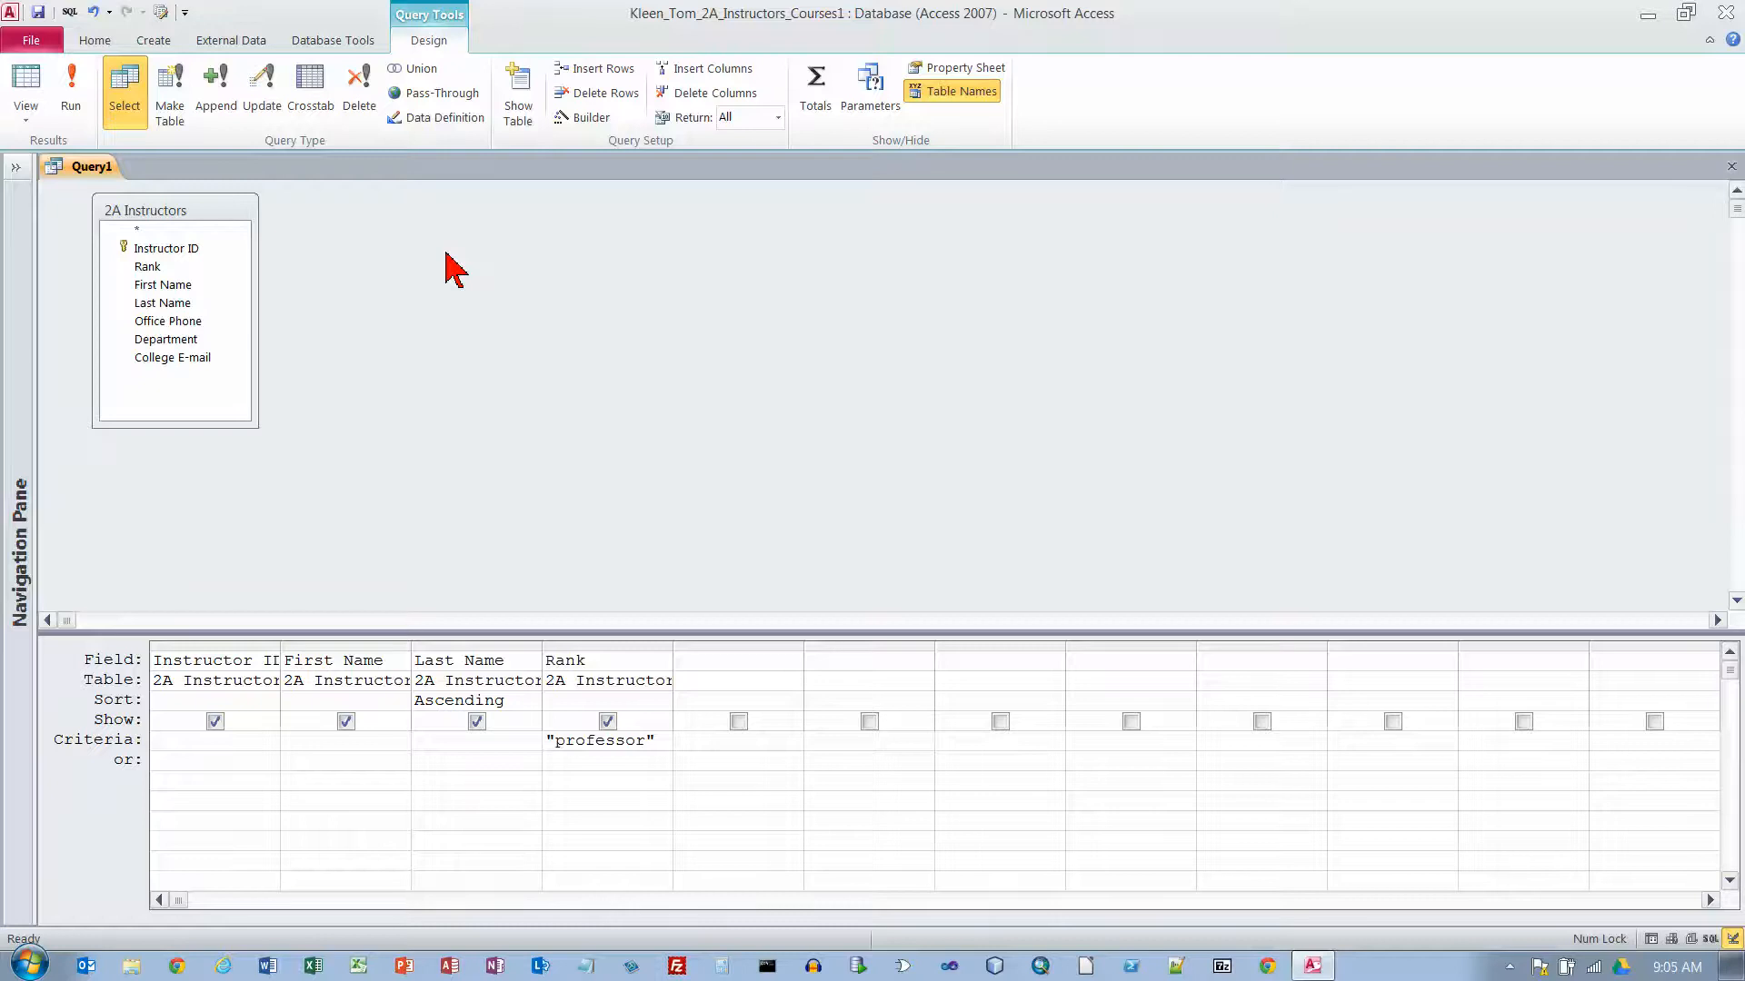
Hide the Rank field from the query results and run the query.
left_click(608, 722)
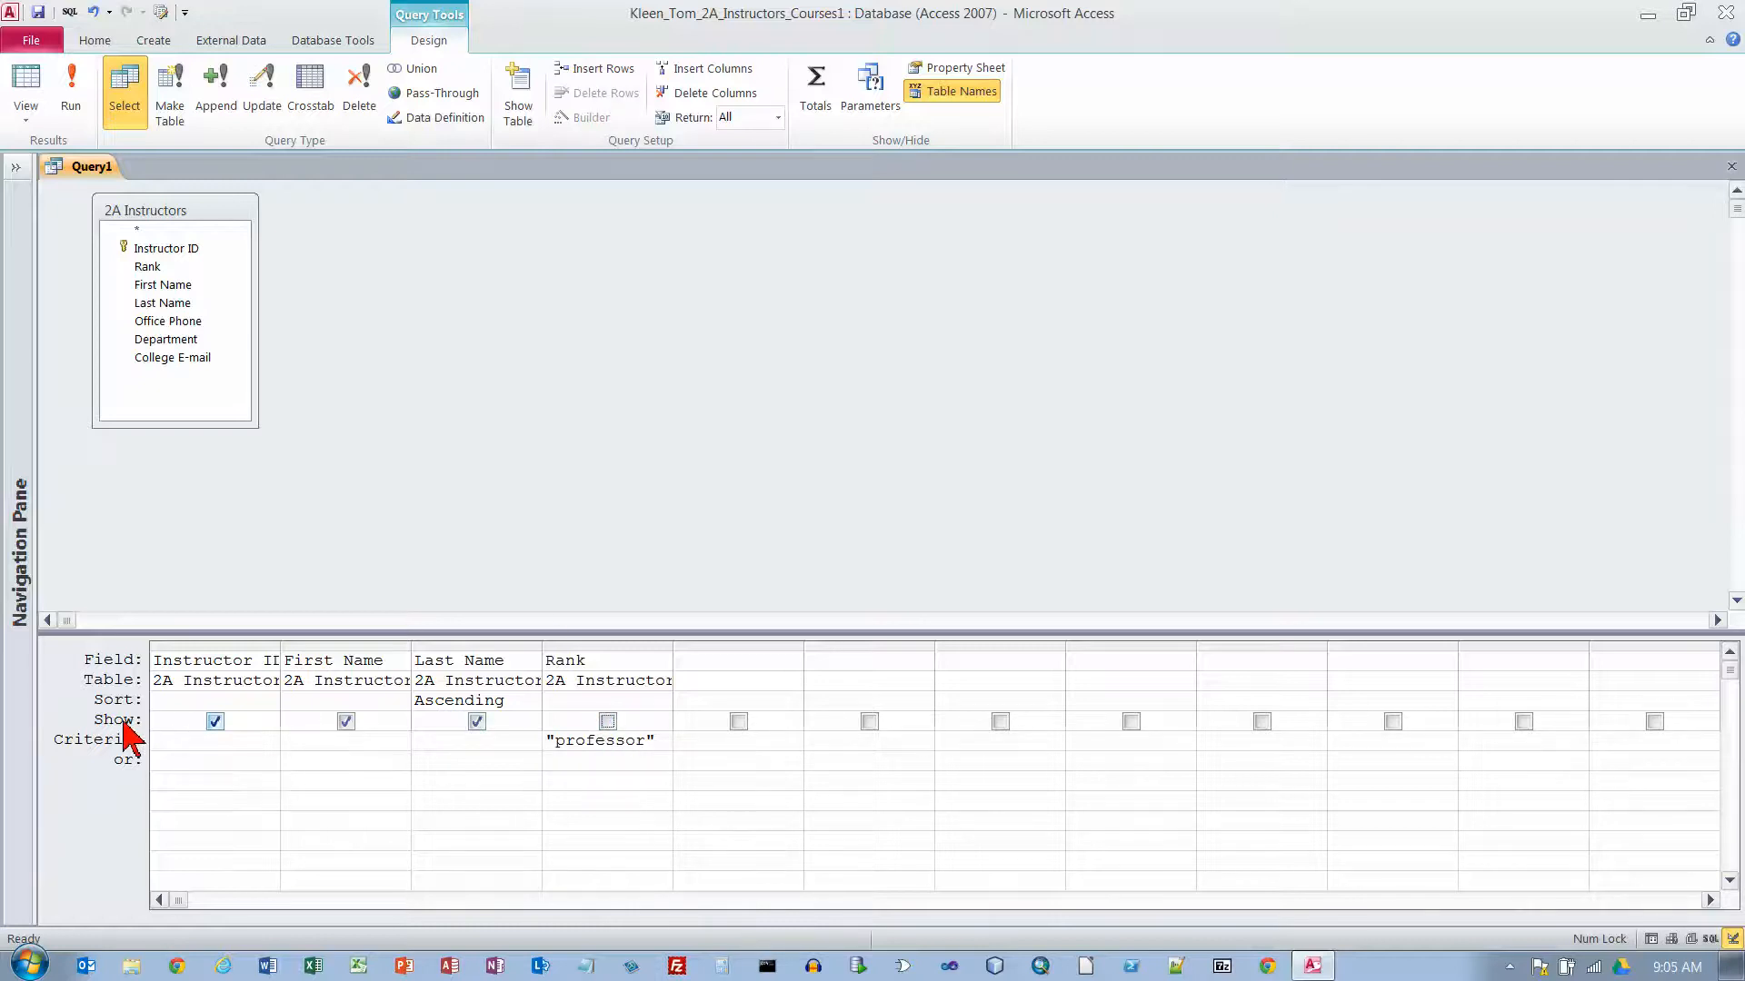
left_click(67, 124)
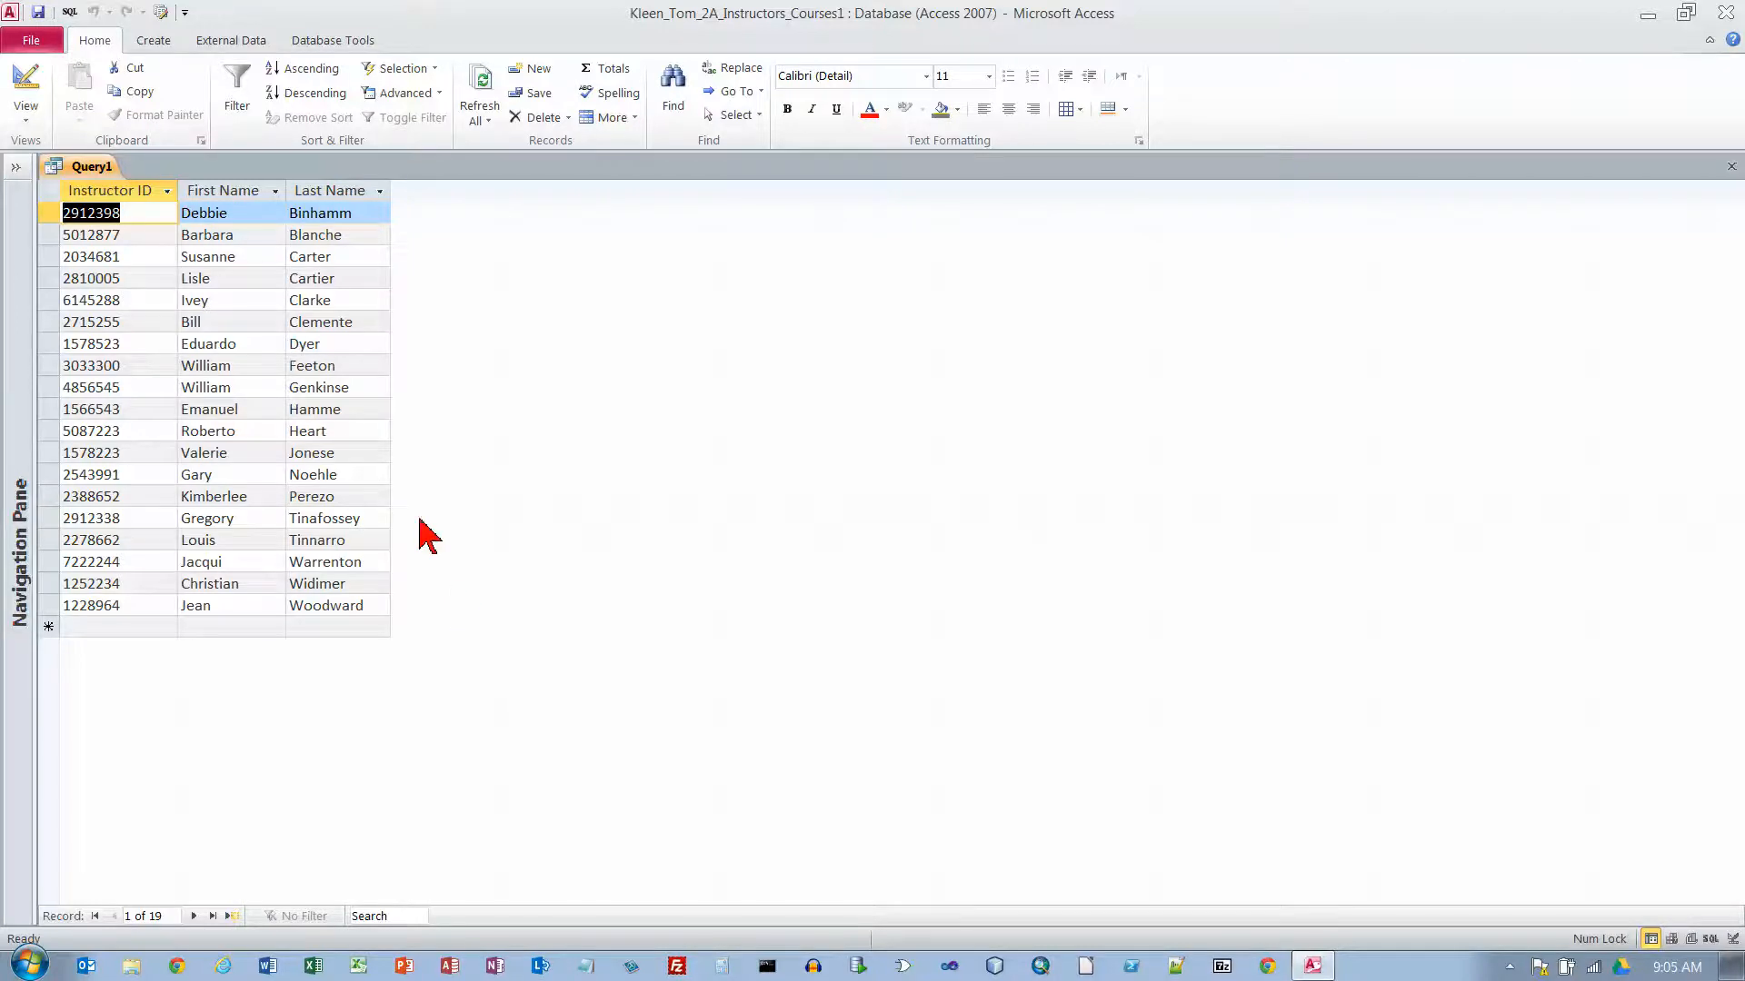
Save the query as 2A Professor Rank Query and close it.
left_click(38, 12)
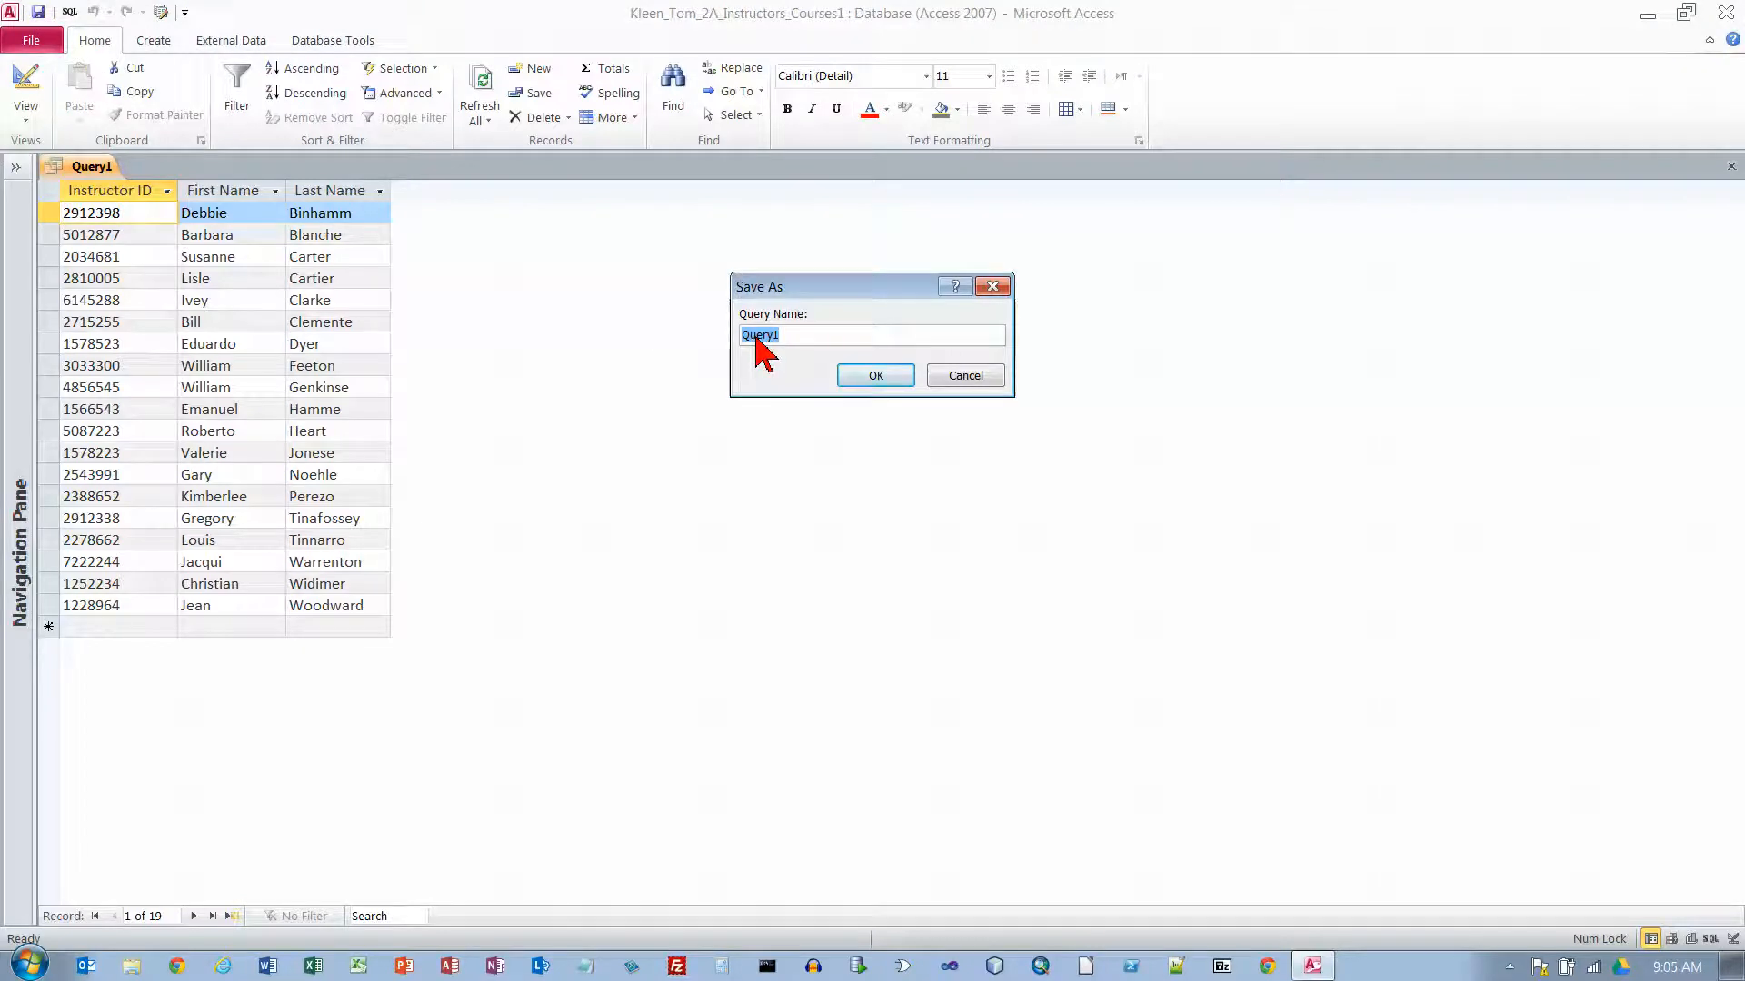
type("2A Professor Rank Que")
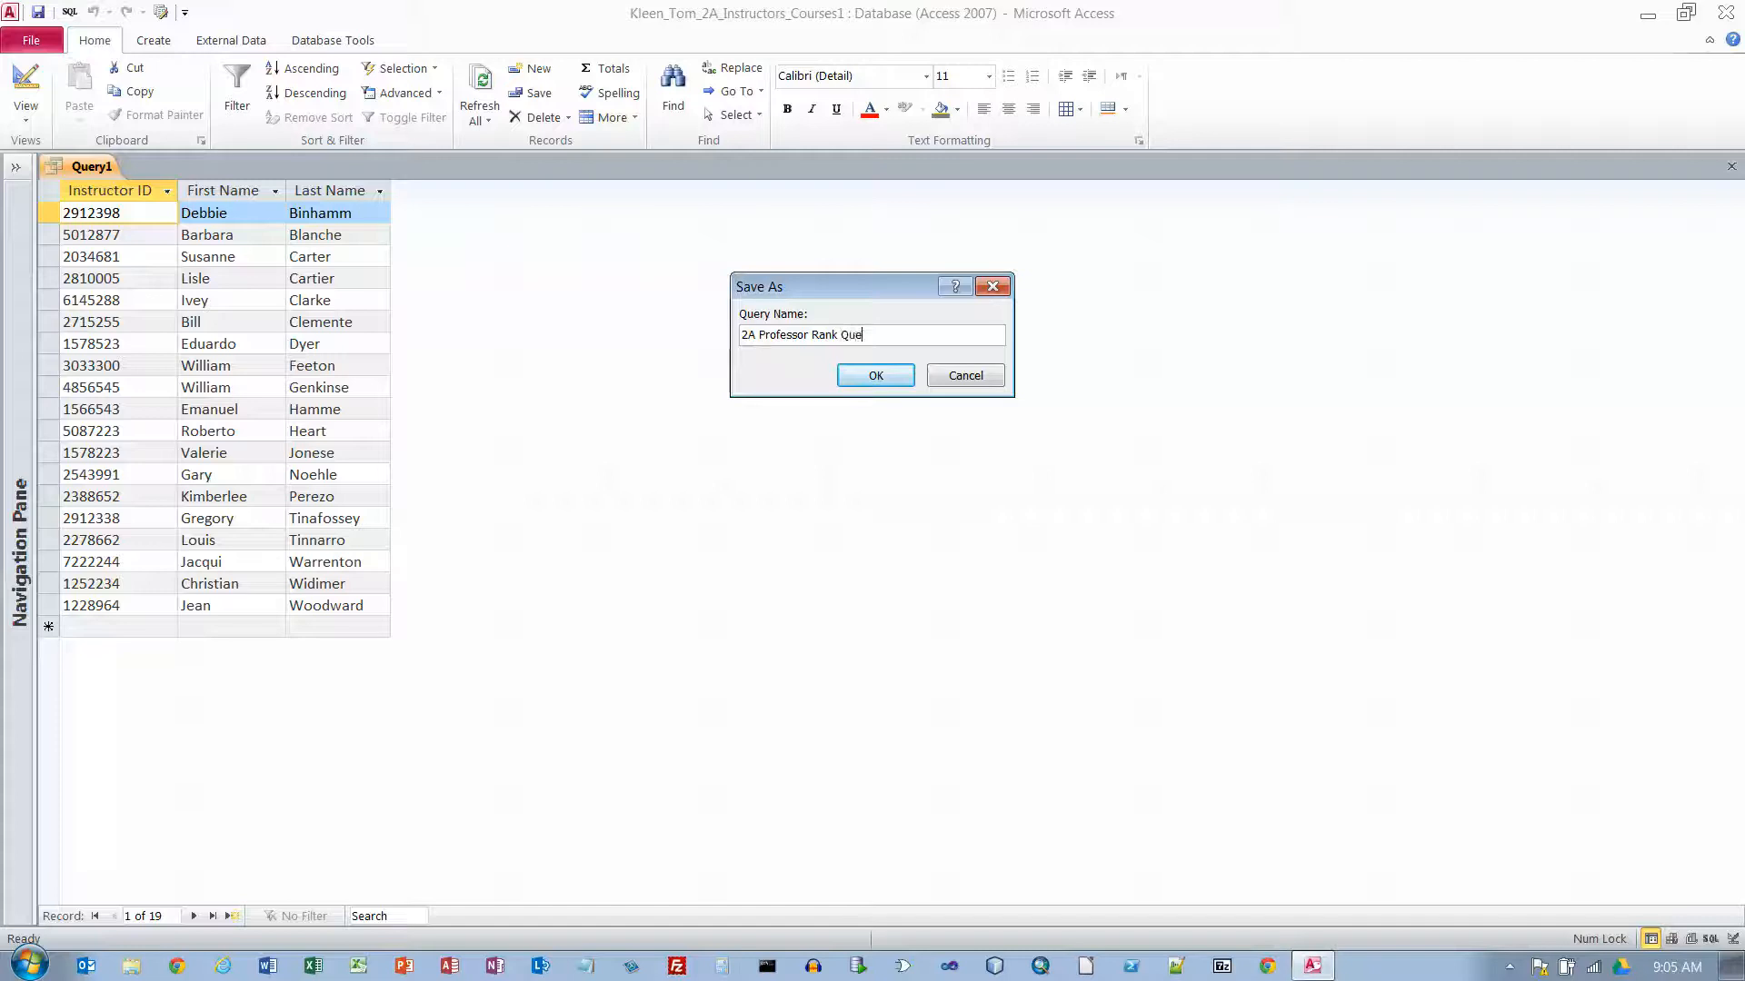
type("ry")
key("Return")
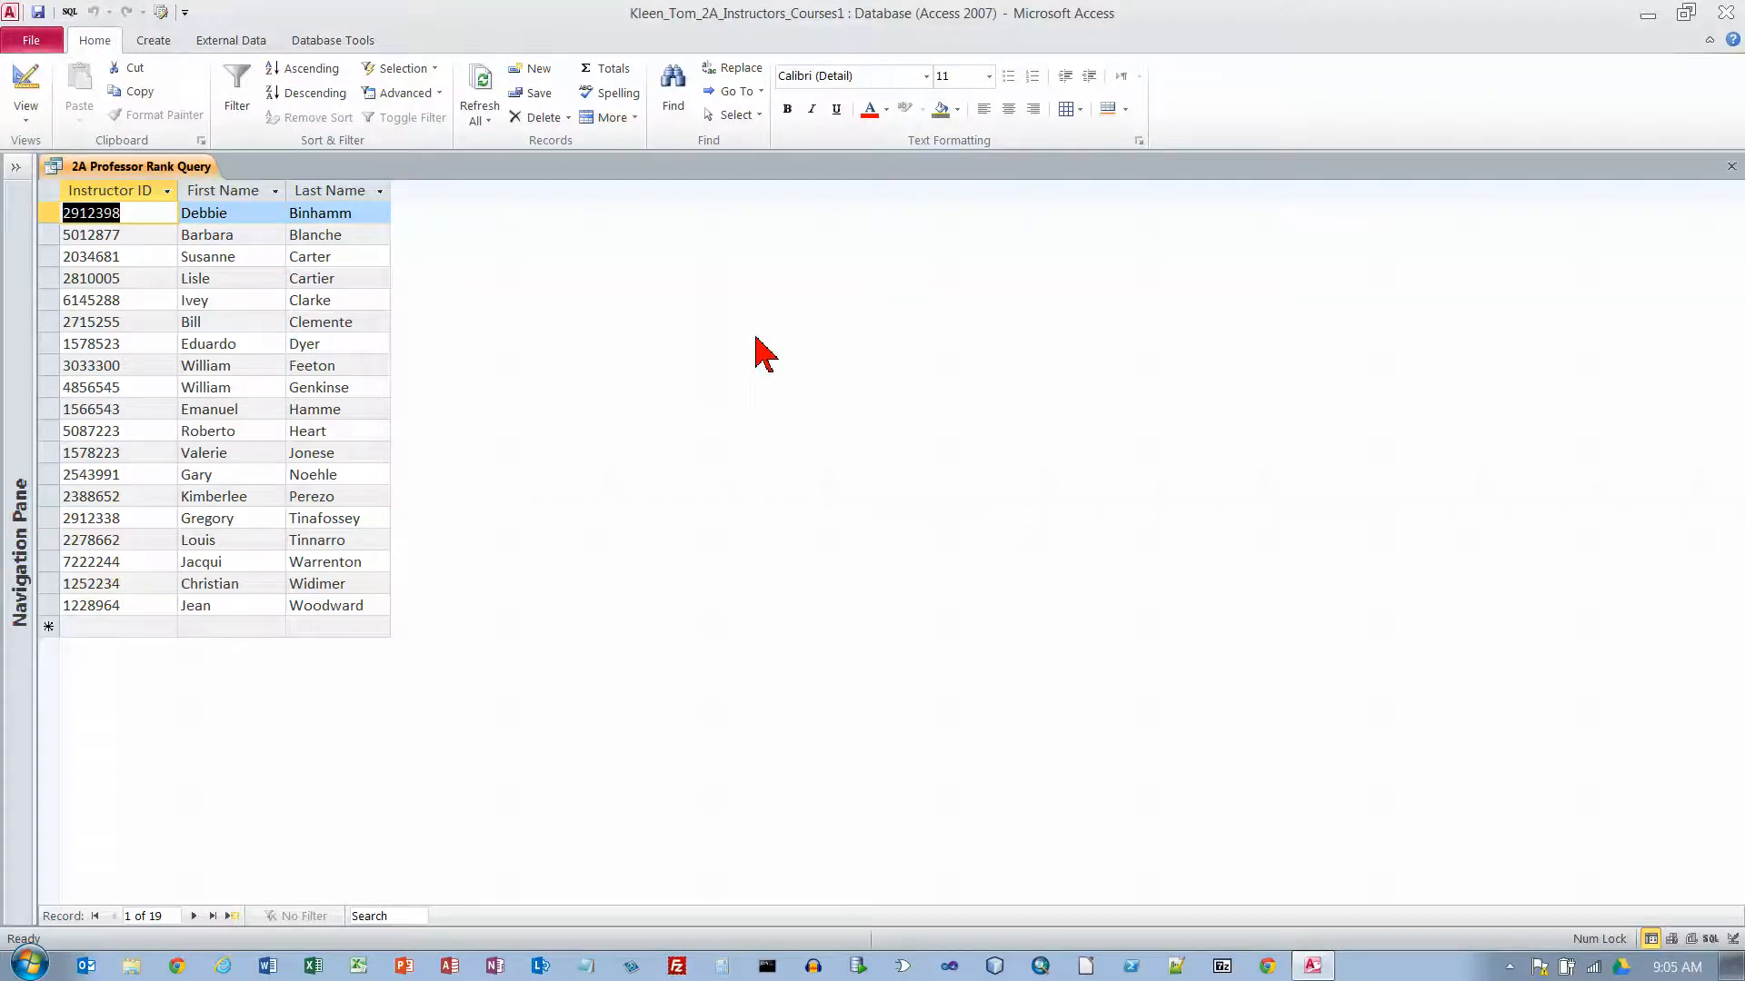
left_click(1731, 167)
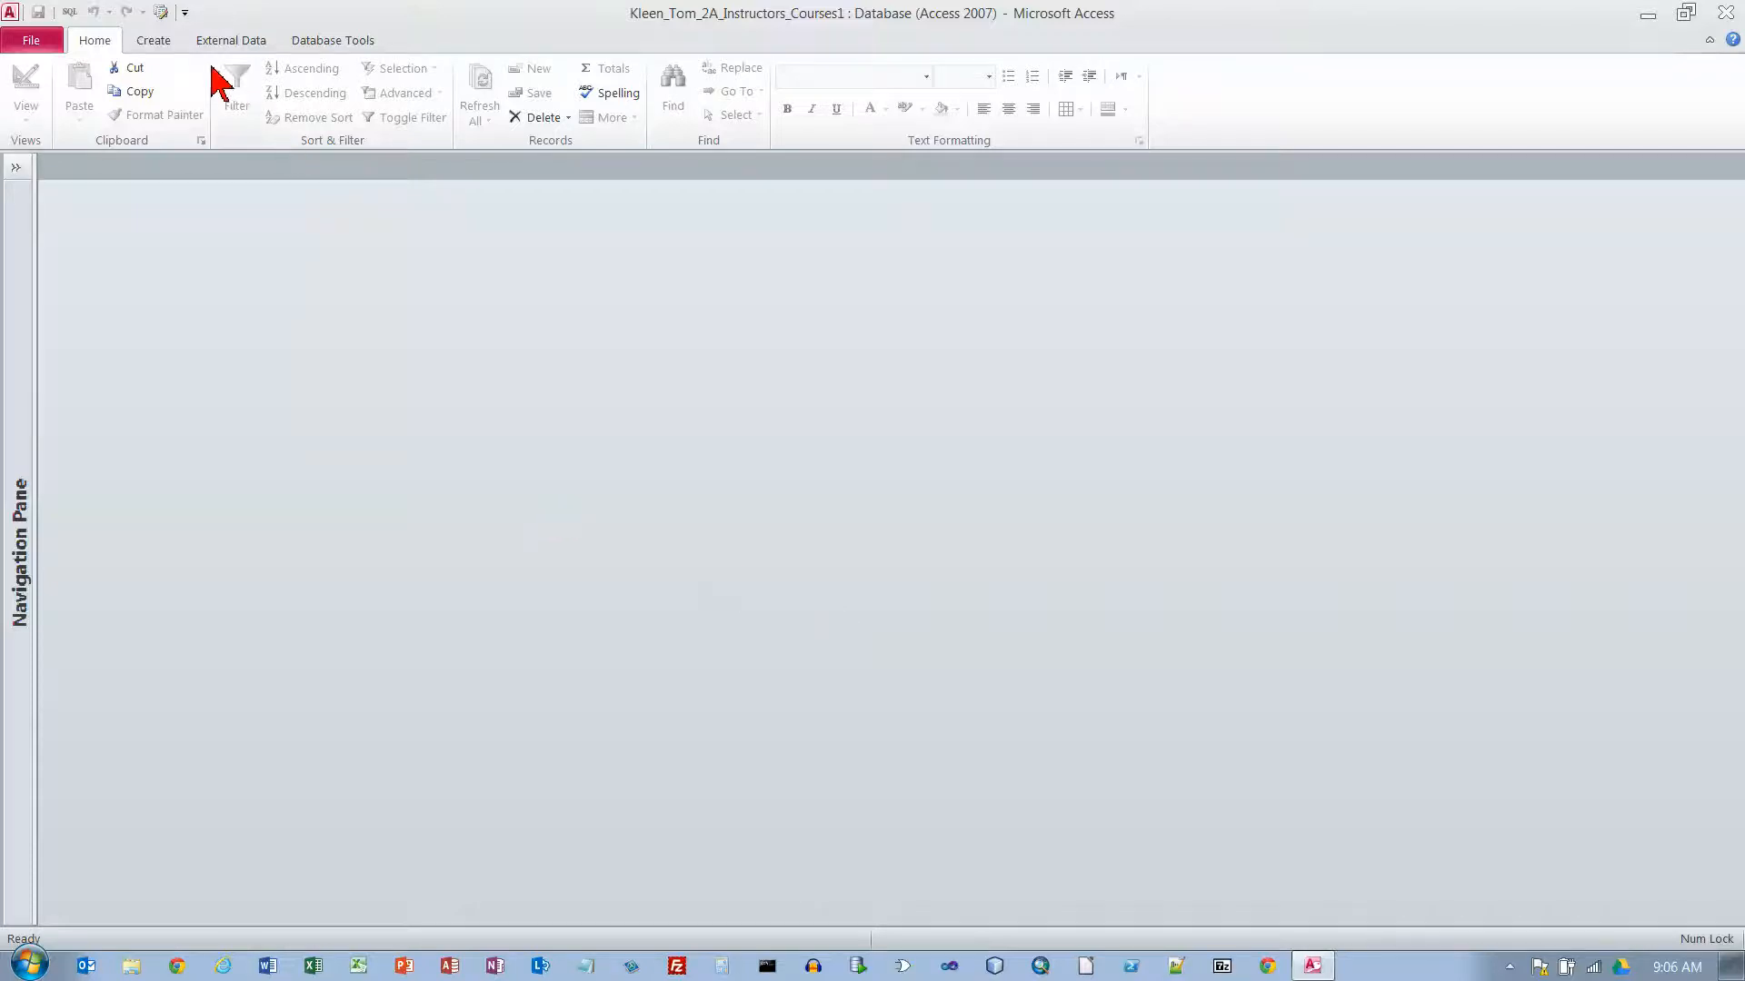
Start another query design from the 2A Schedule table and enlarge its field list to show every field.
left_click(155, 42)
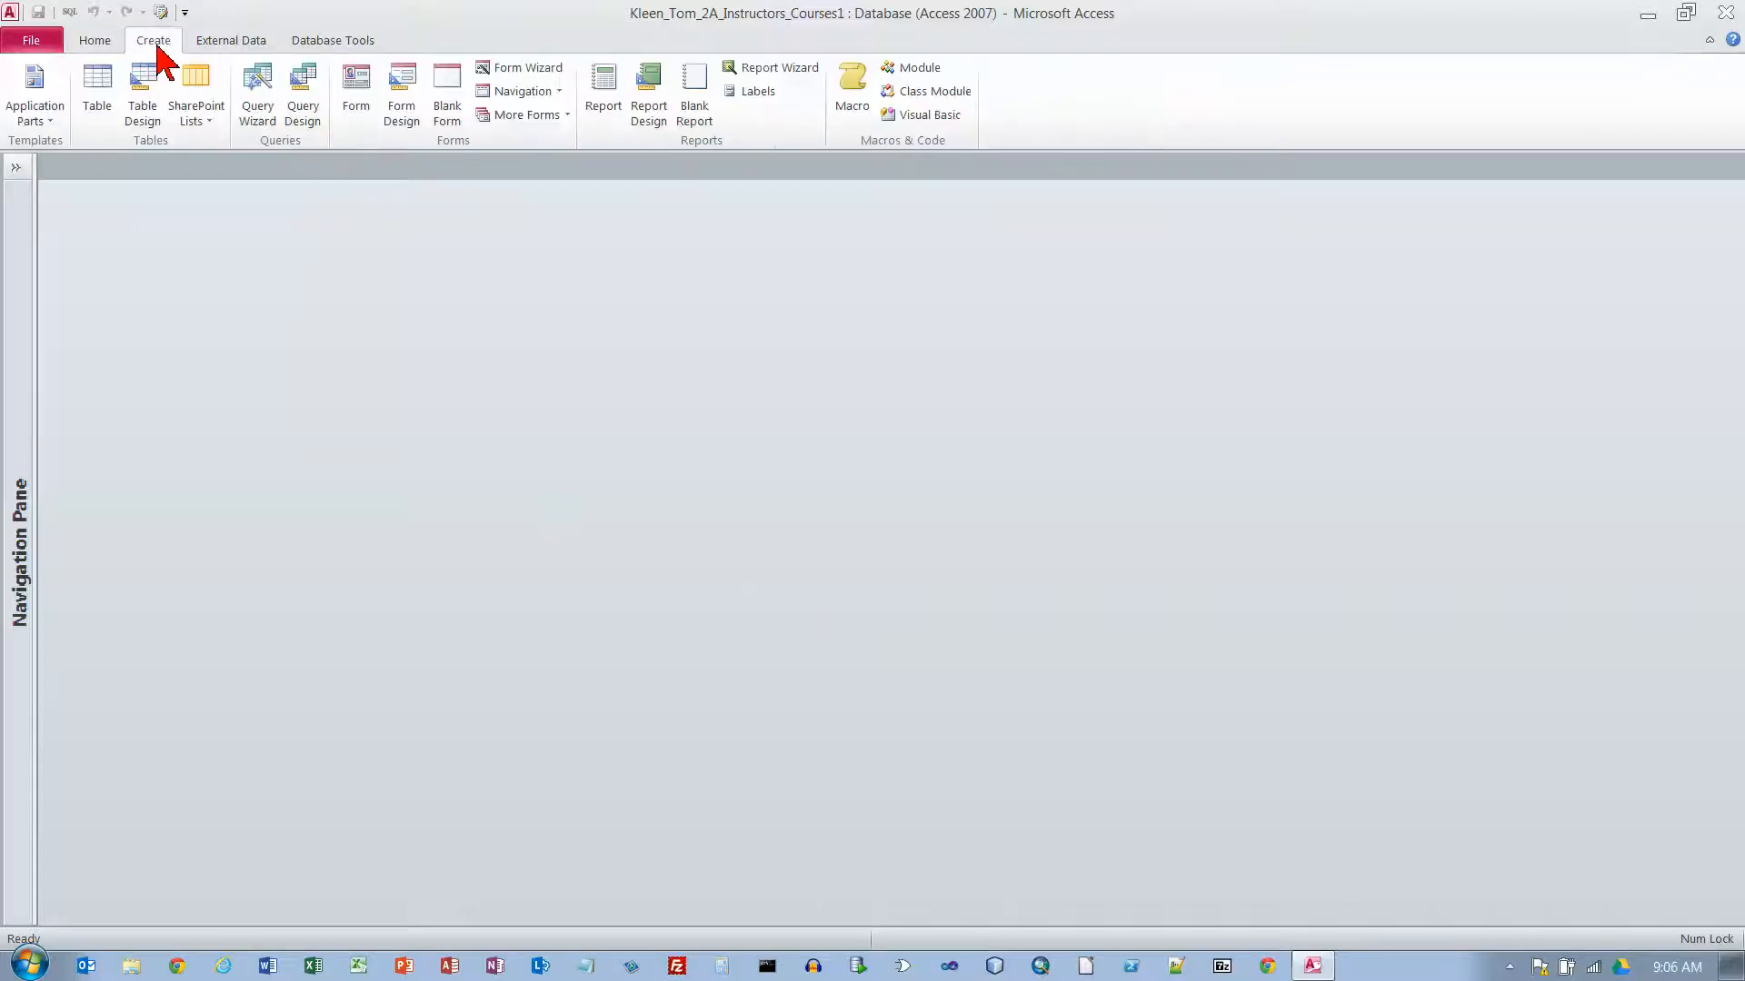
left_click(307, 113)
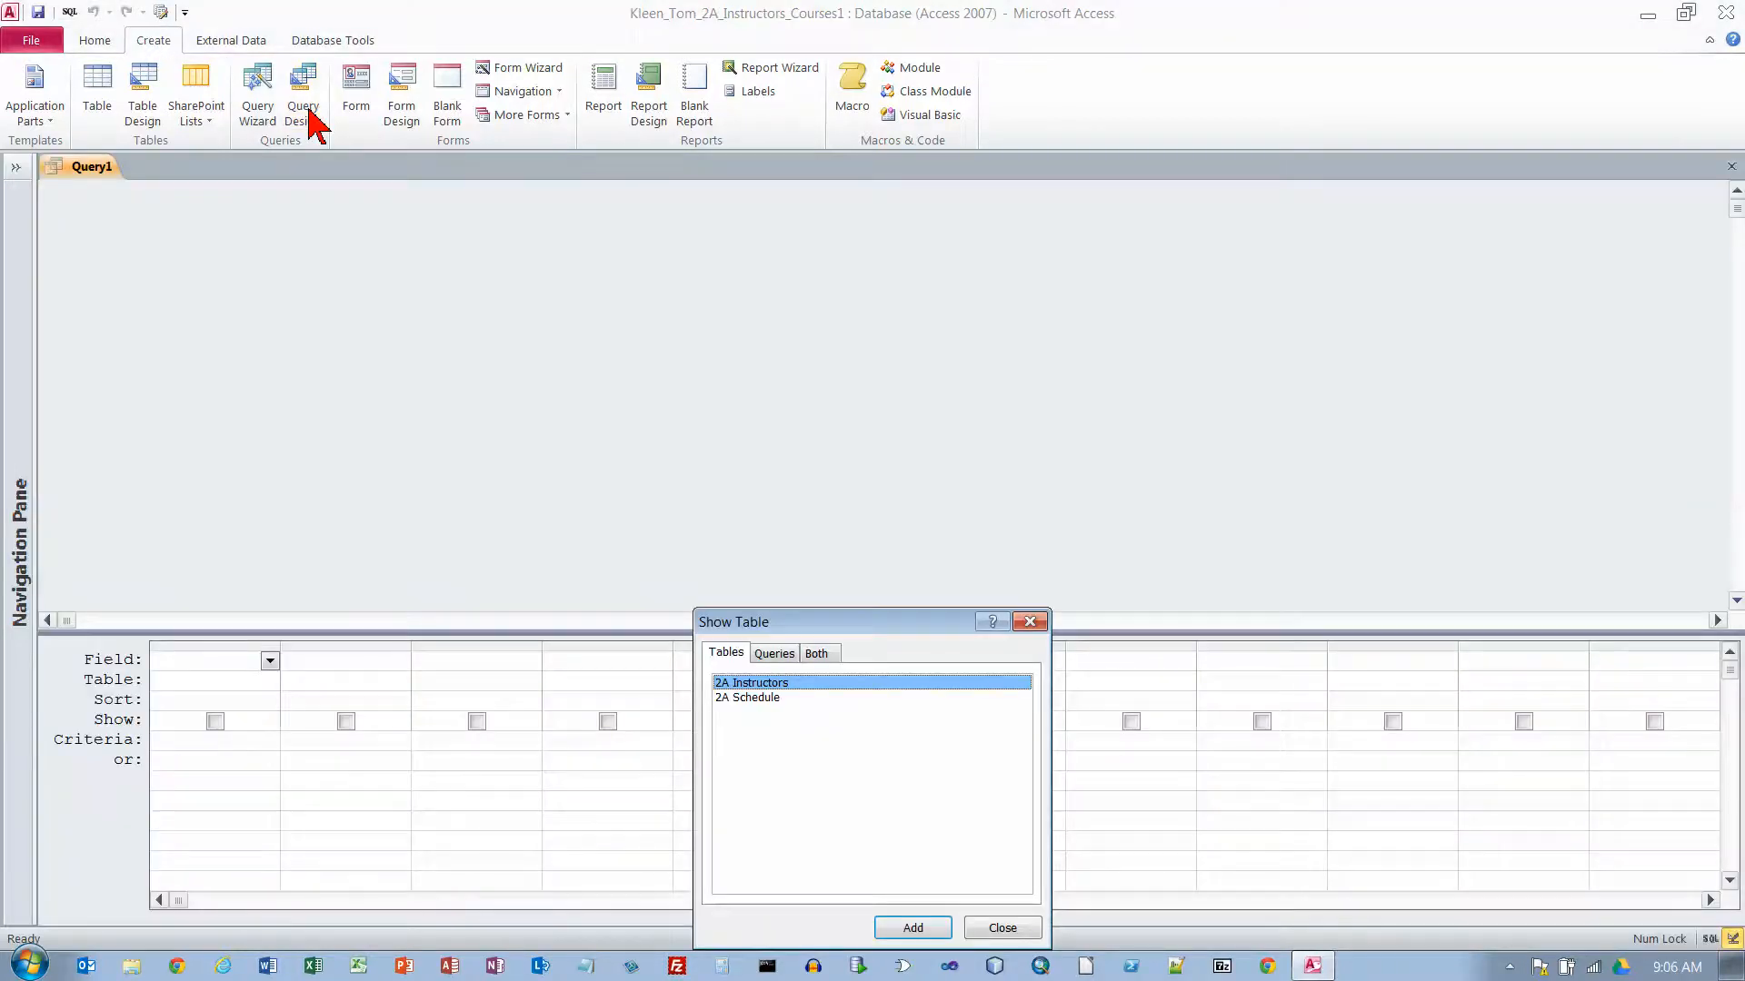
double_click(763, 698)
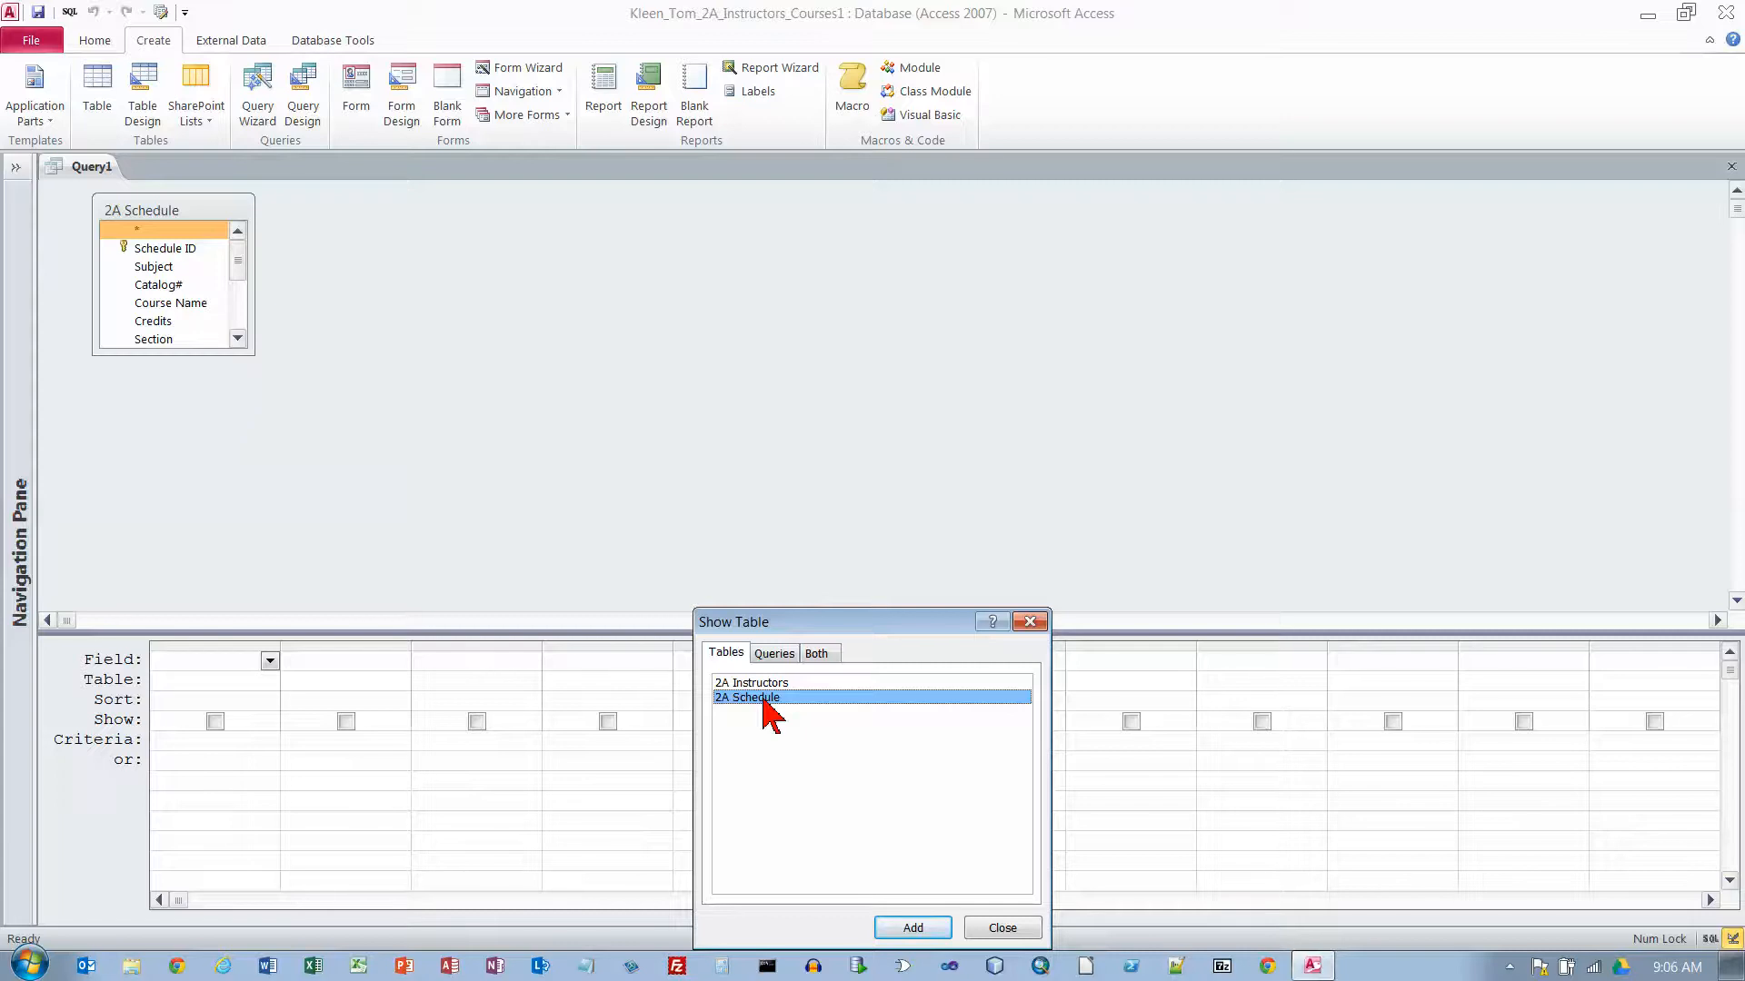
left_click(1031, 622)
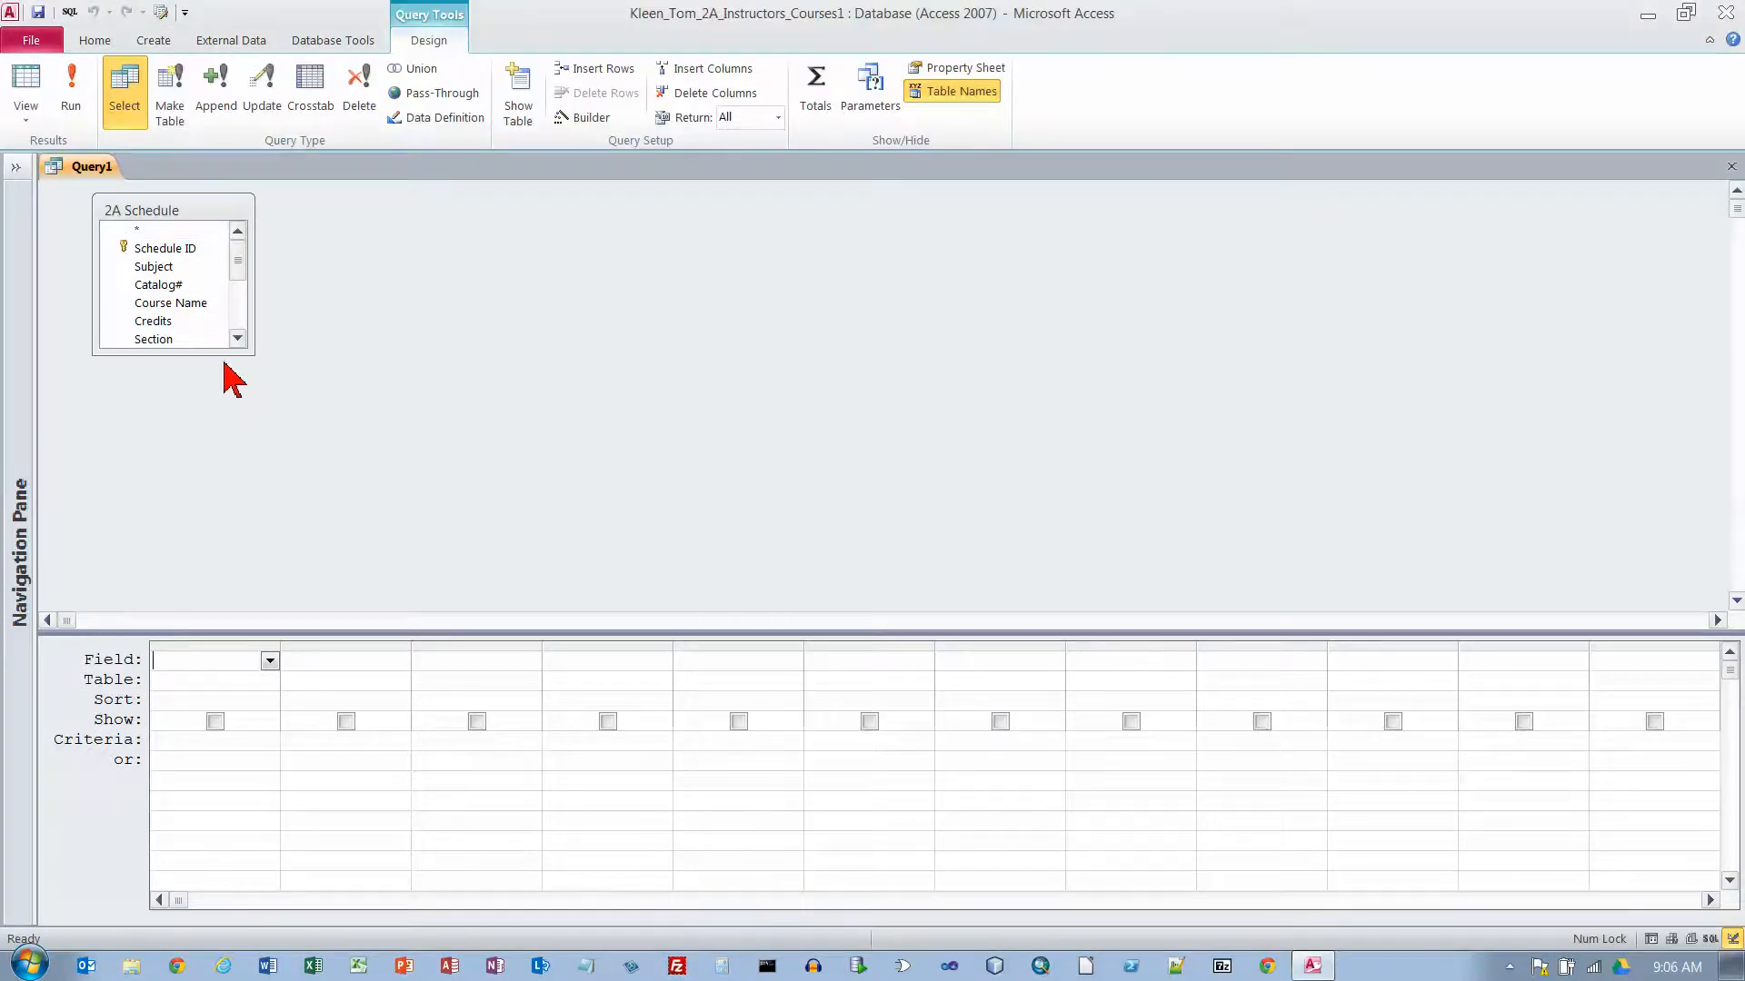
left_click_drag(222, 355, 237, 534)
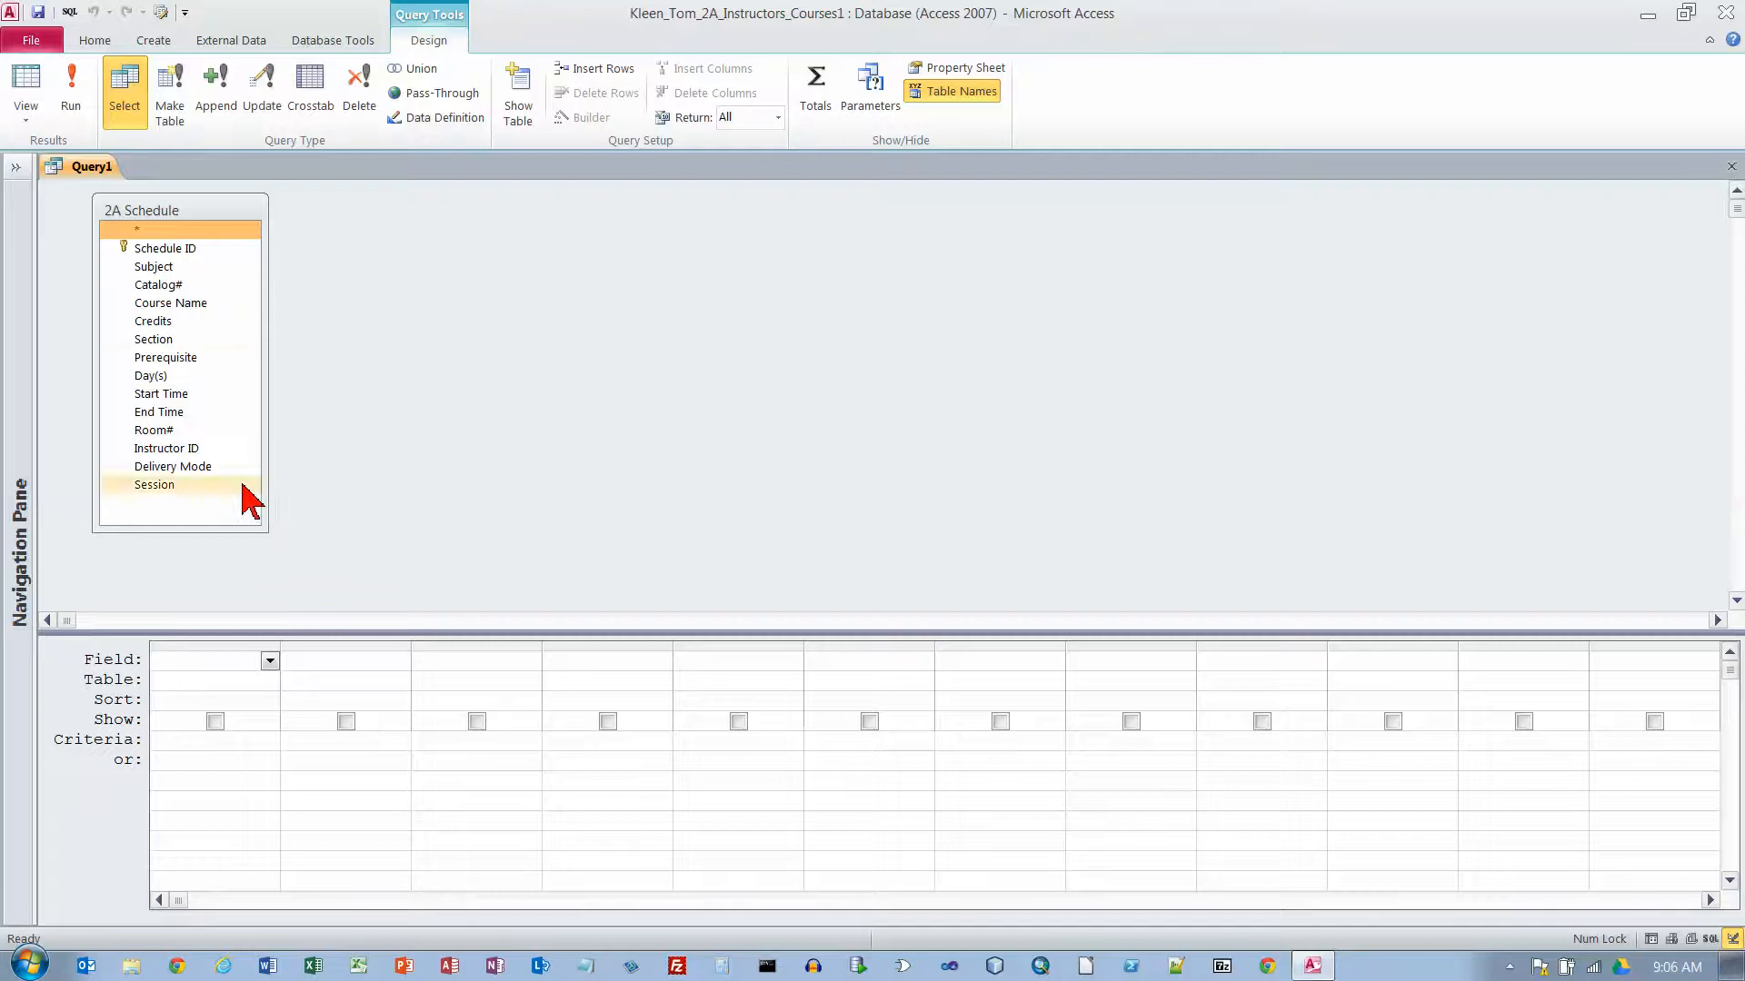
Add the Subject, Catalog#, Section, Course Name and Credits fields in that order, and set the Credits criteria to Is Null.
double_click(154, 268)
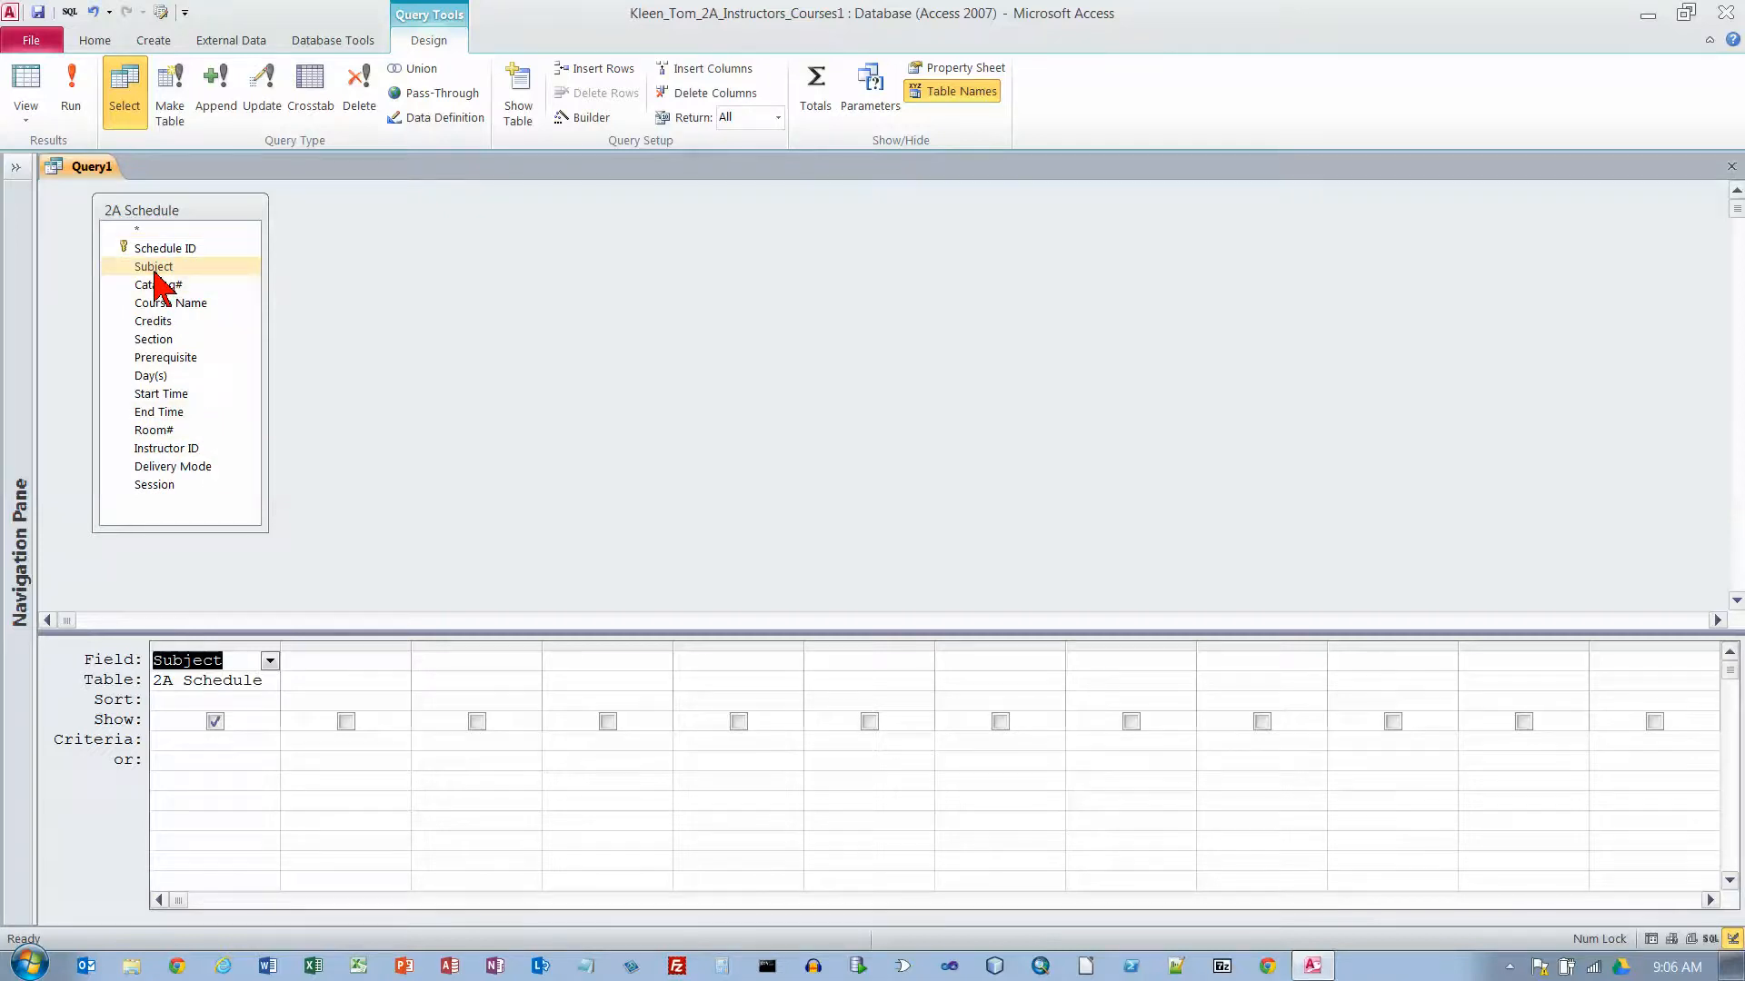
double_click(157, 285)
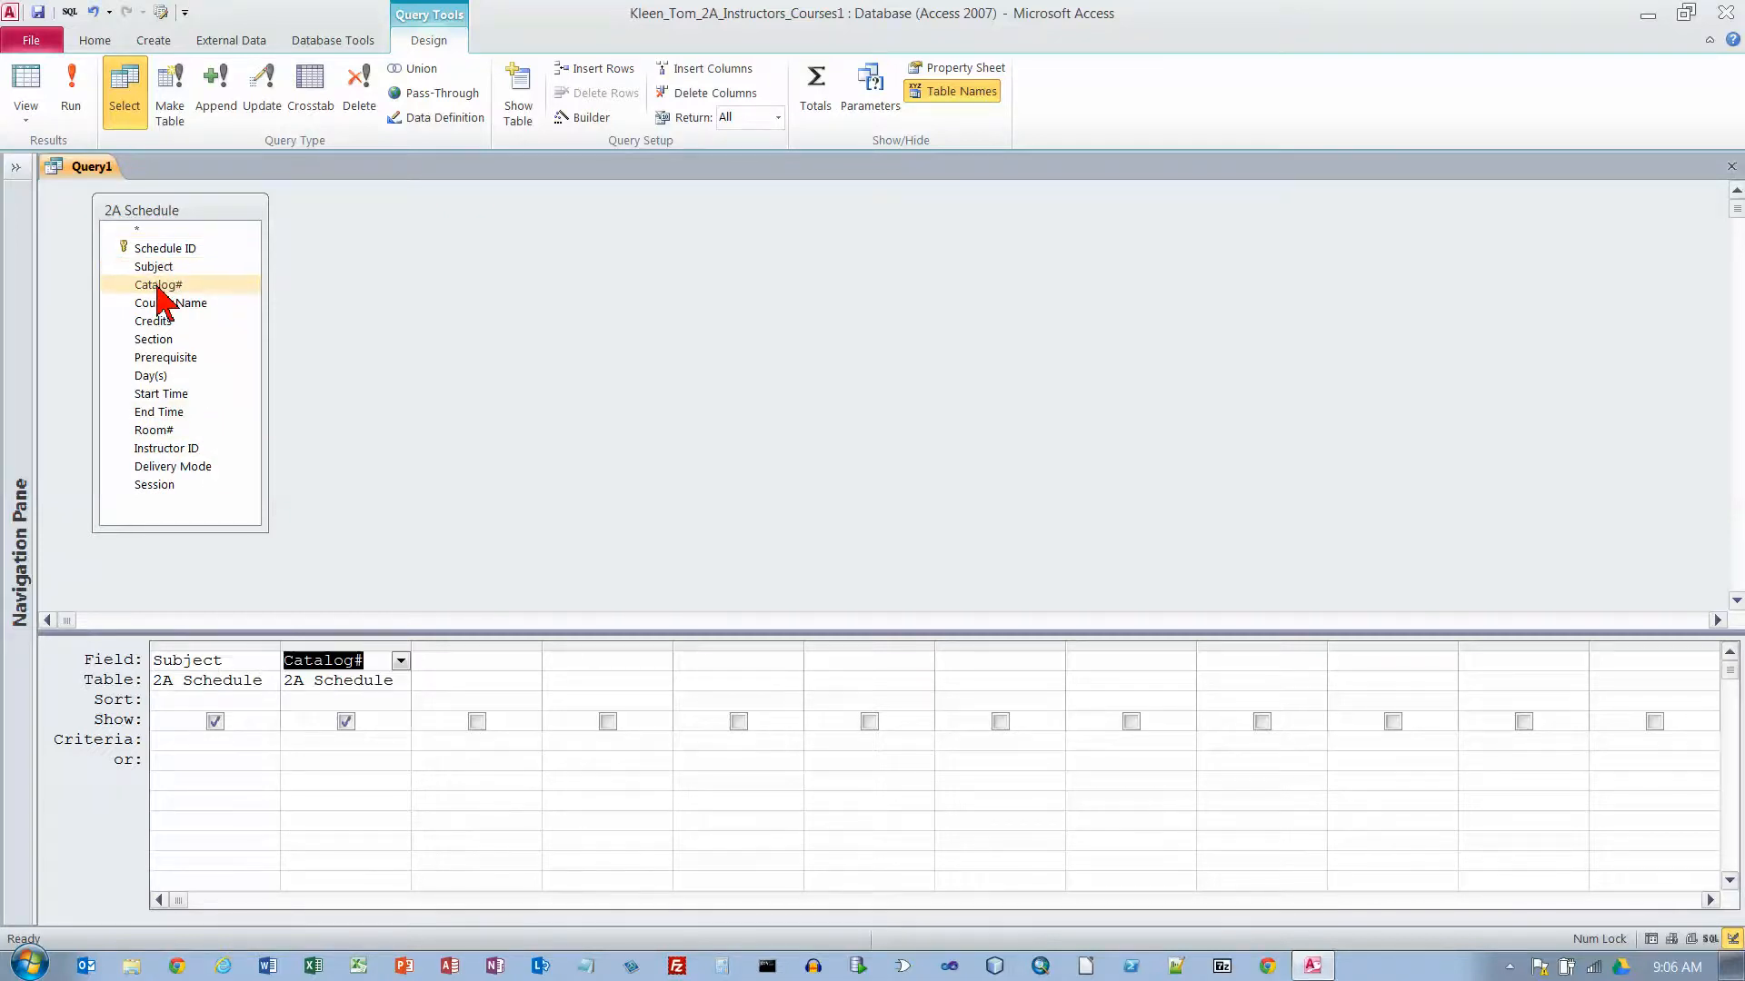
double_click(157, 339)
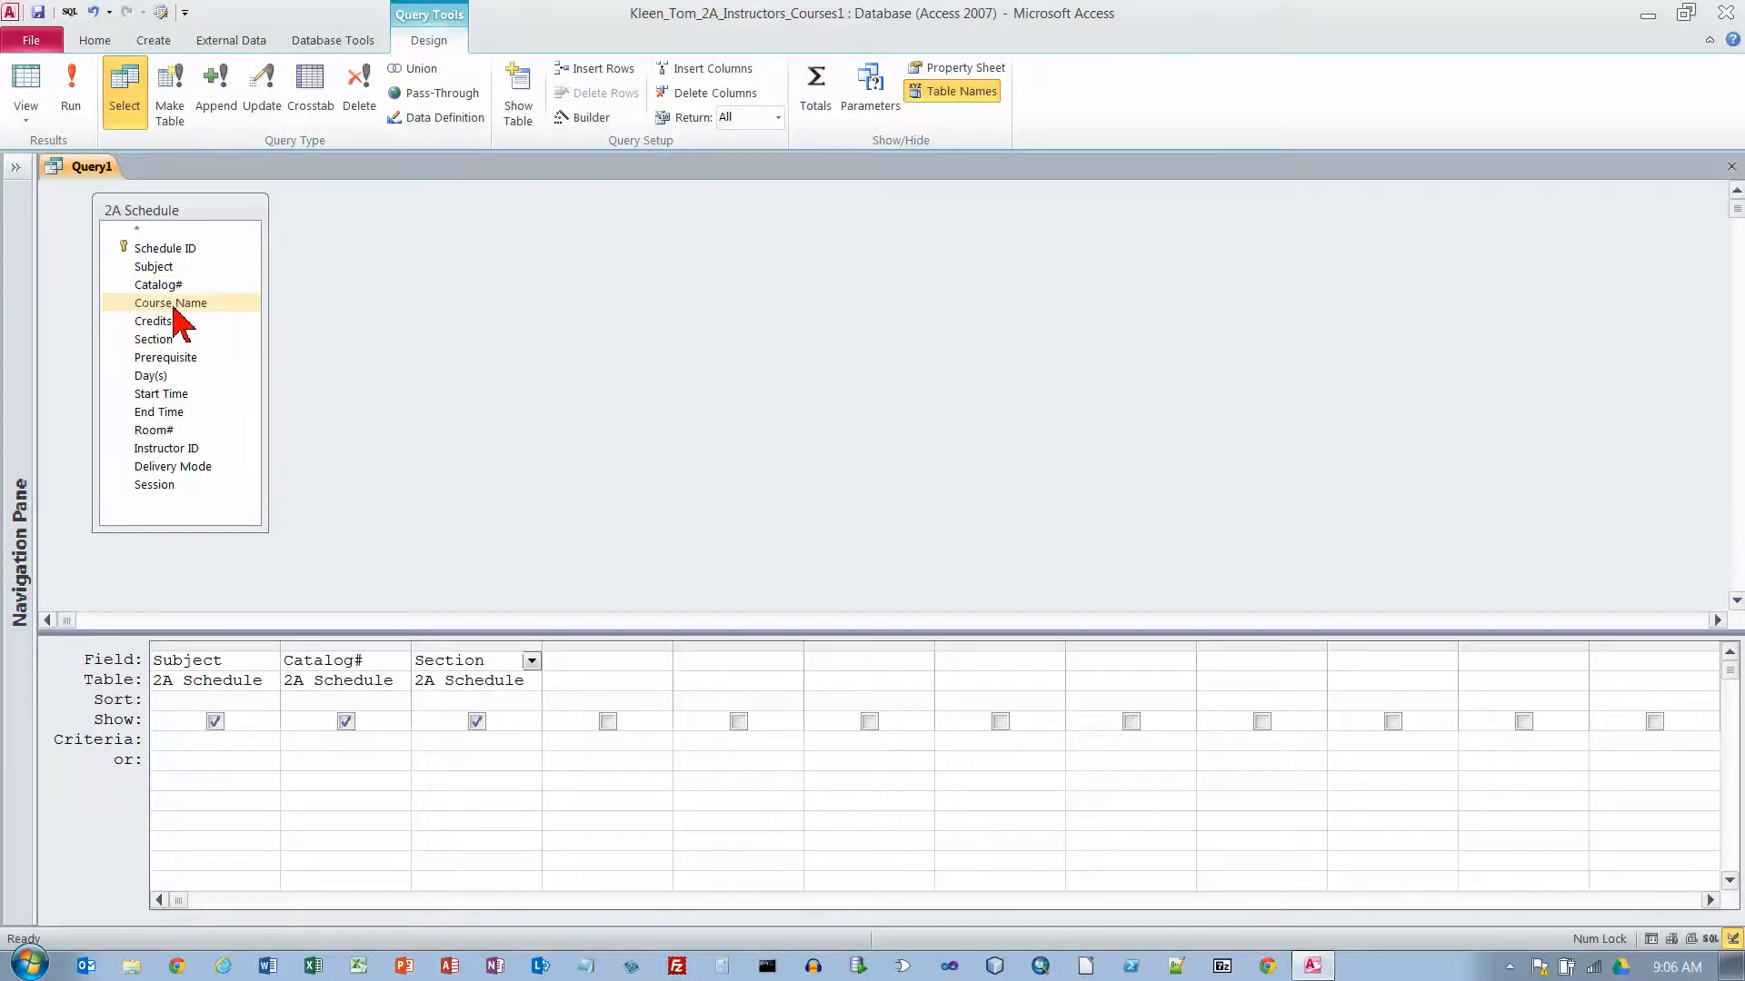
double_click(166, 304)
double_click(168, 322)
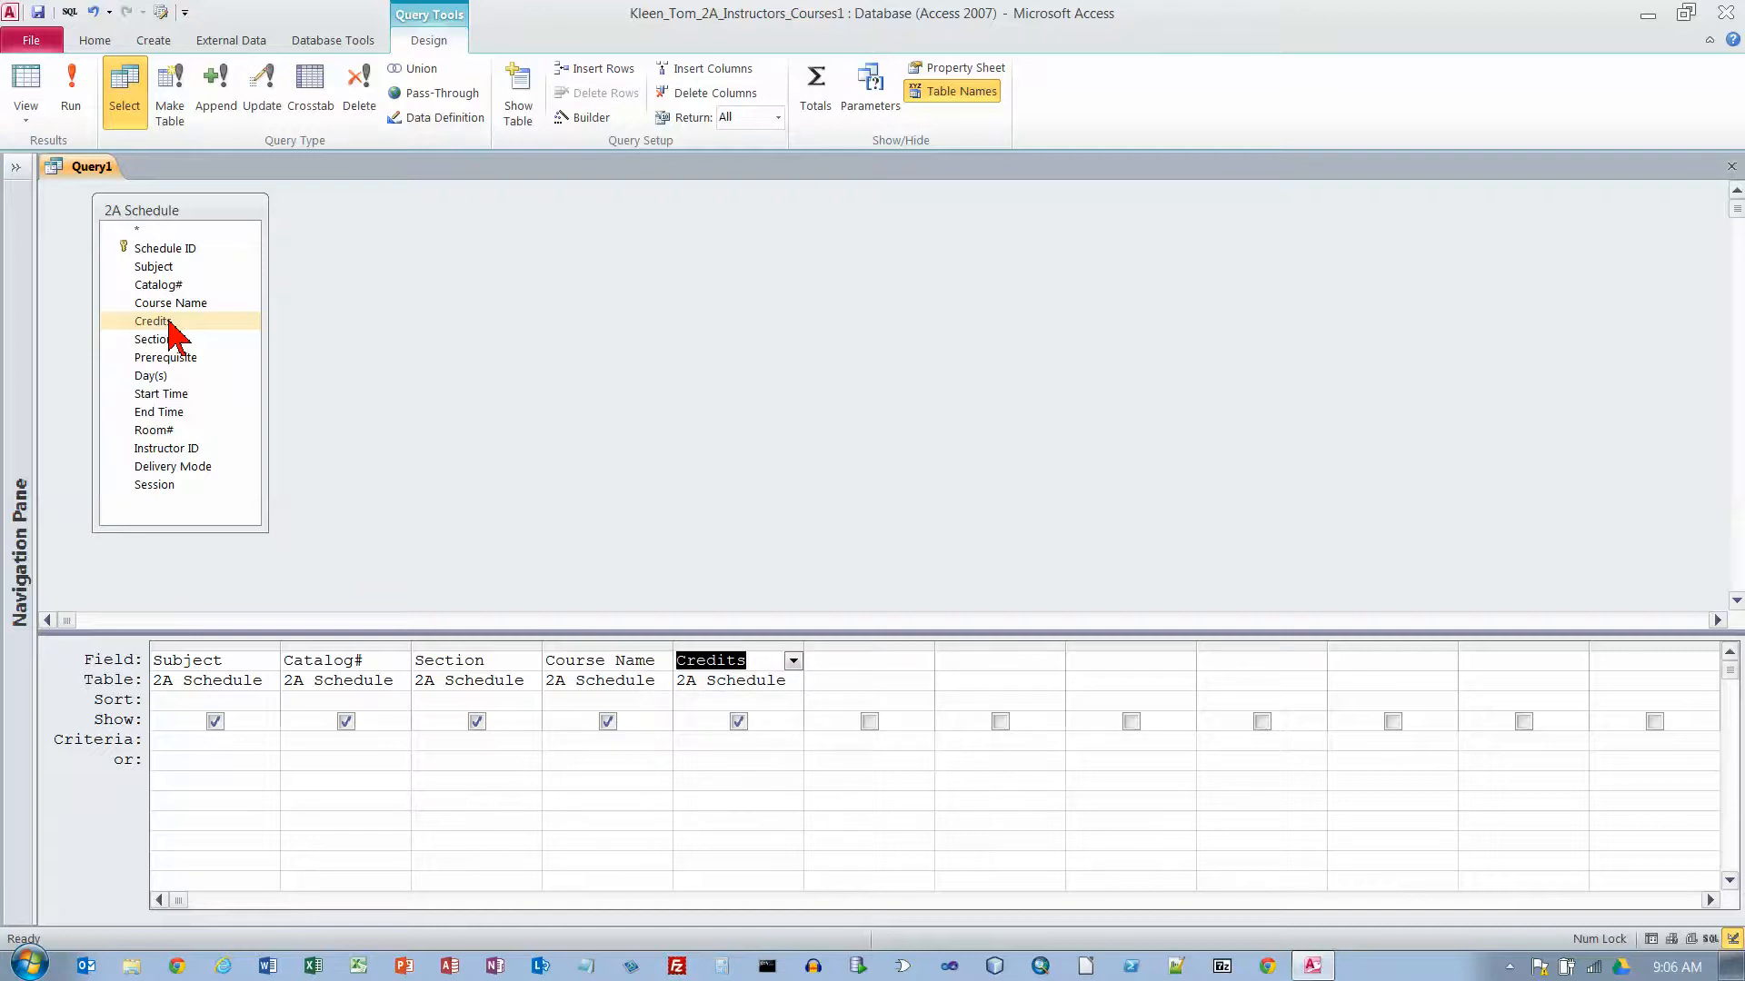
left_click(176, 744)
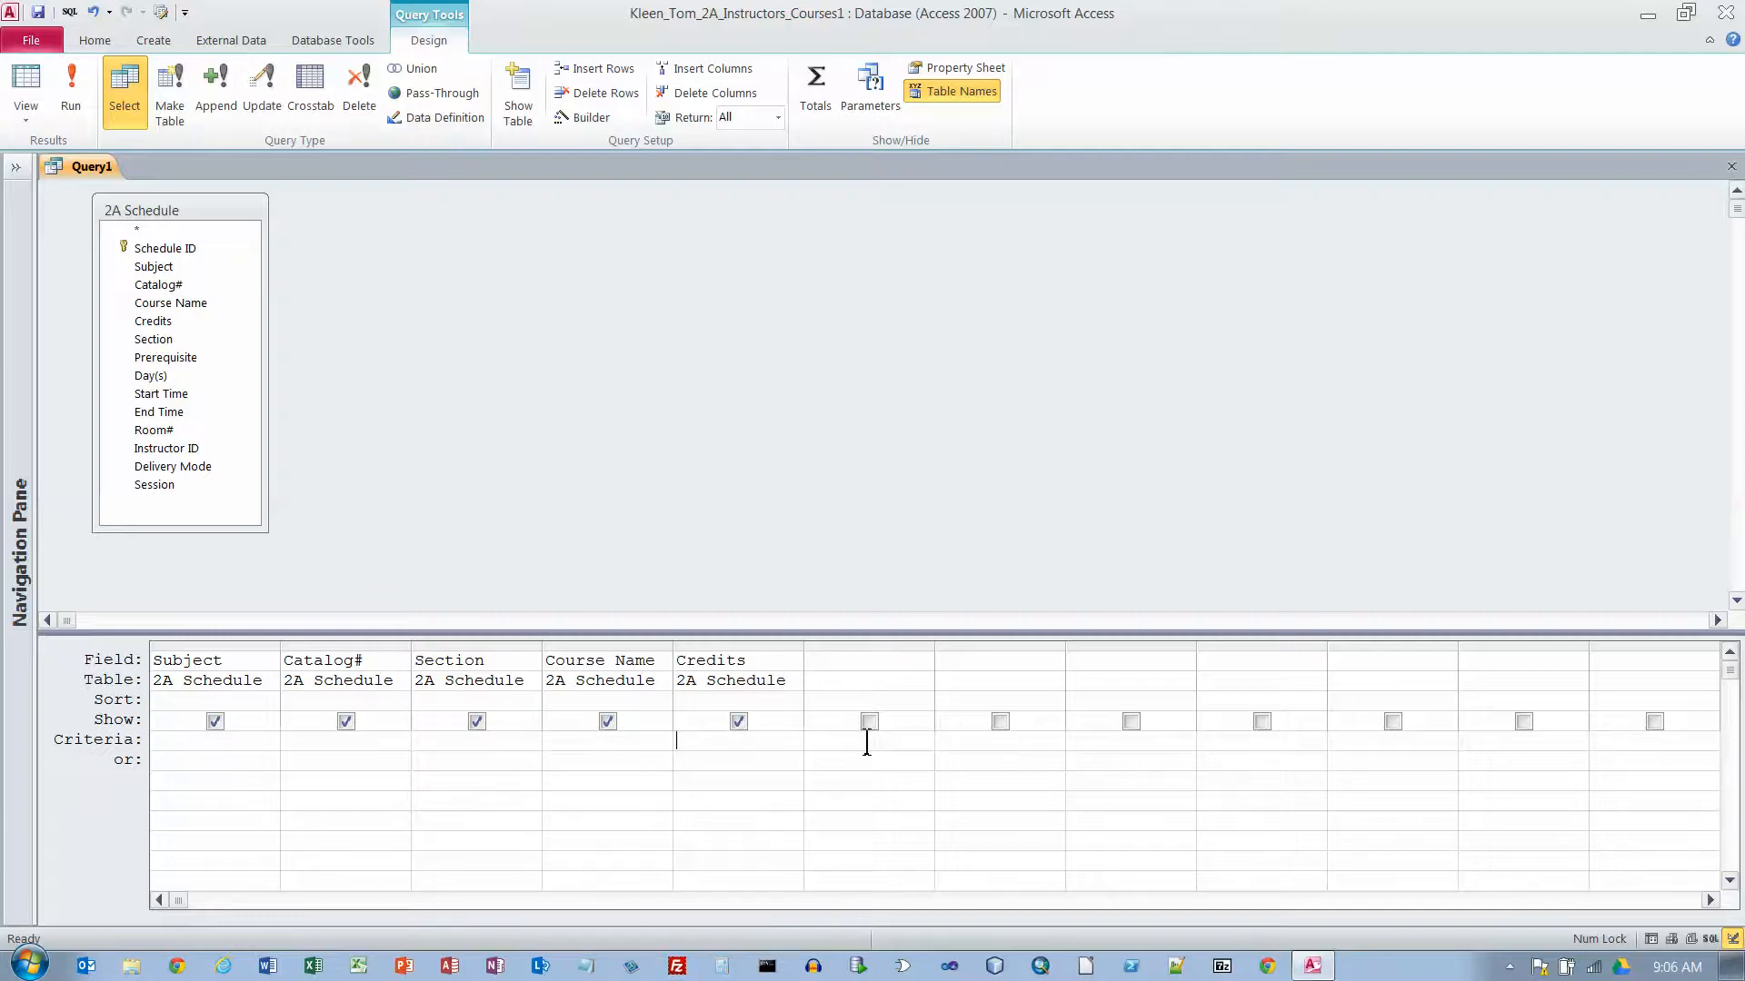
type("is null")
Sort the query in ascending order by Subject, Catalog# and Section.
left_click(261, 704)
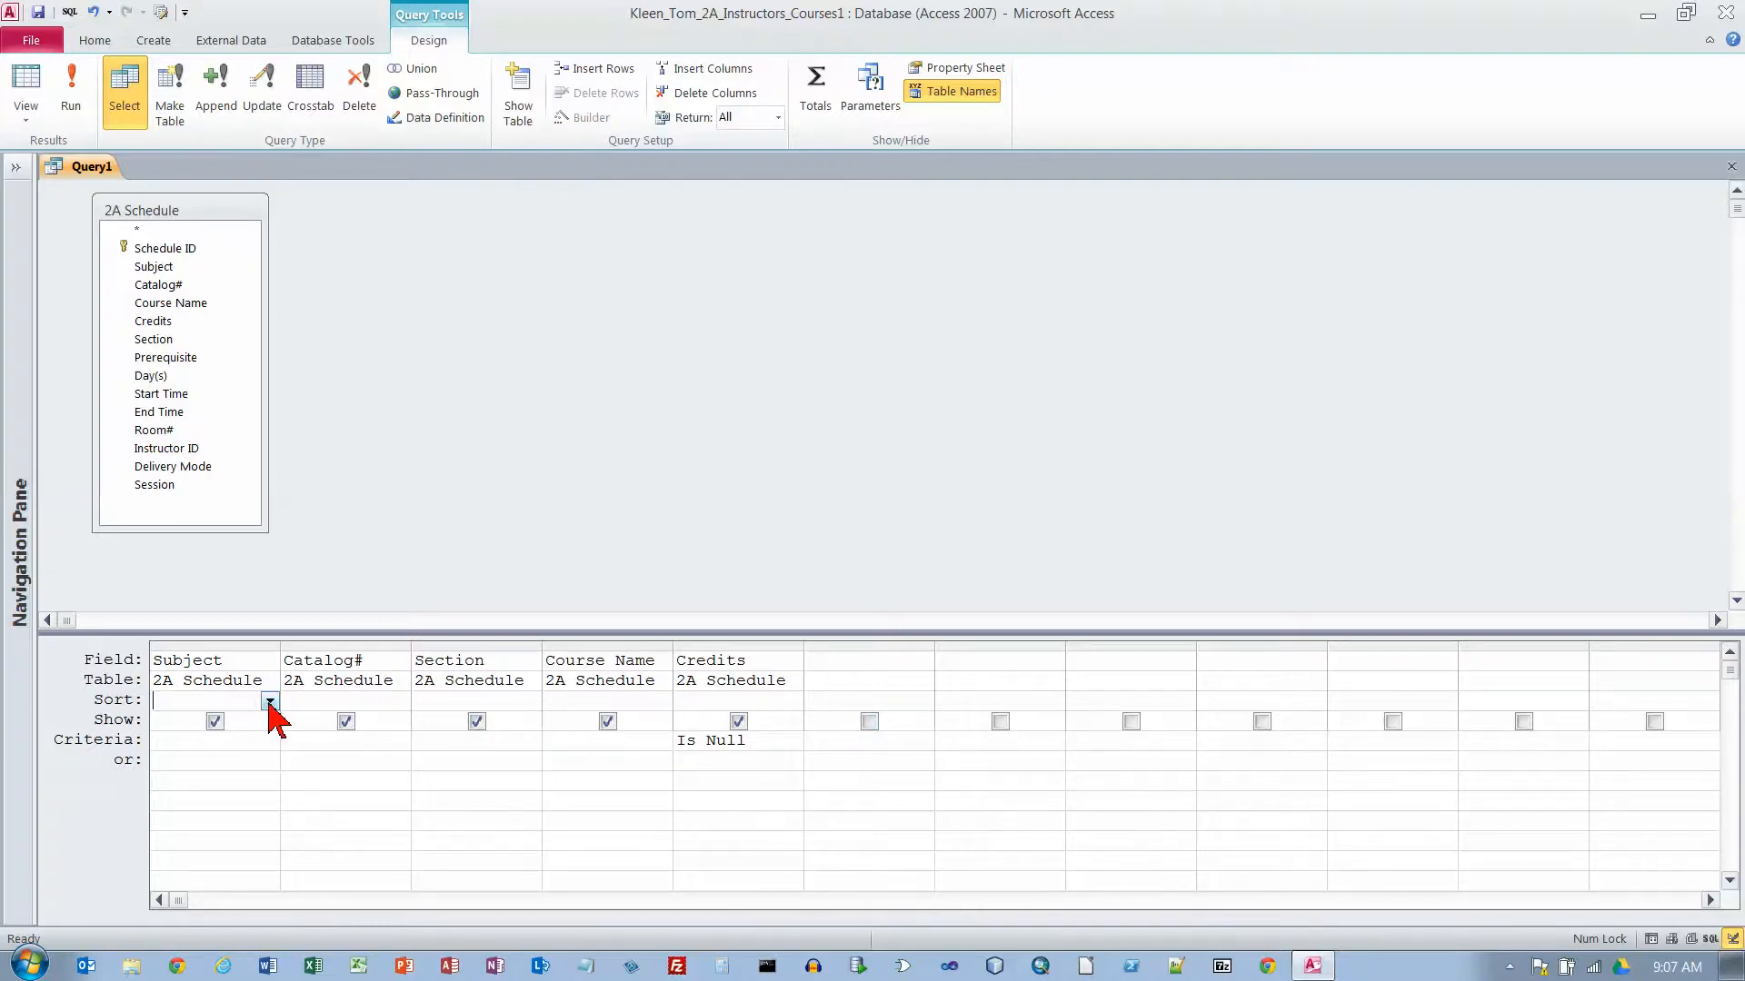
left_click(270, 703)
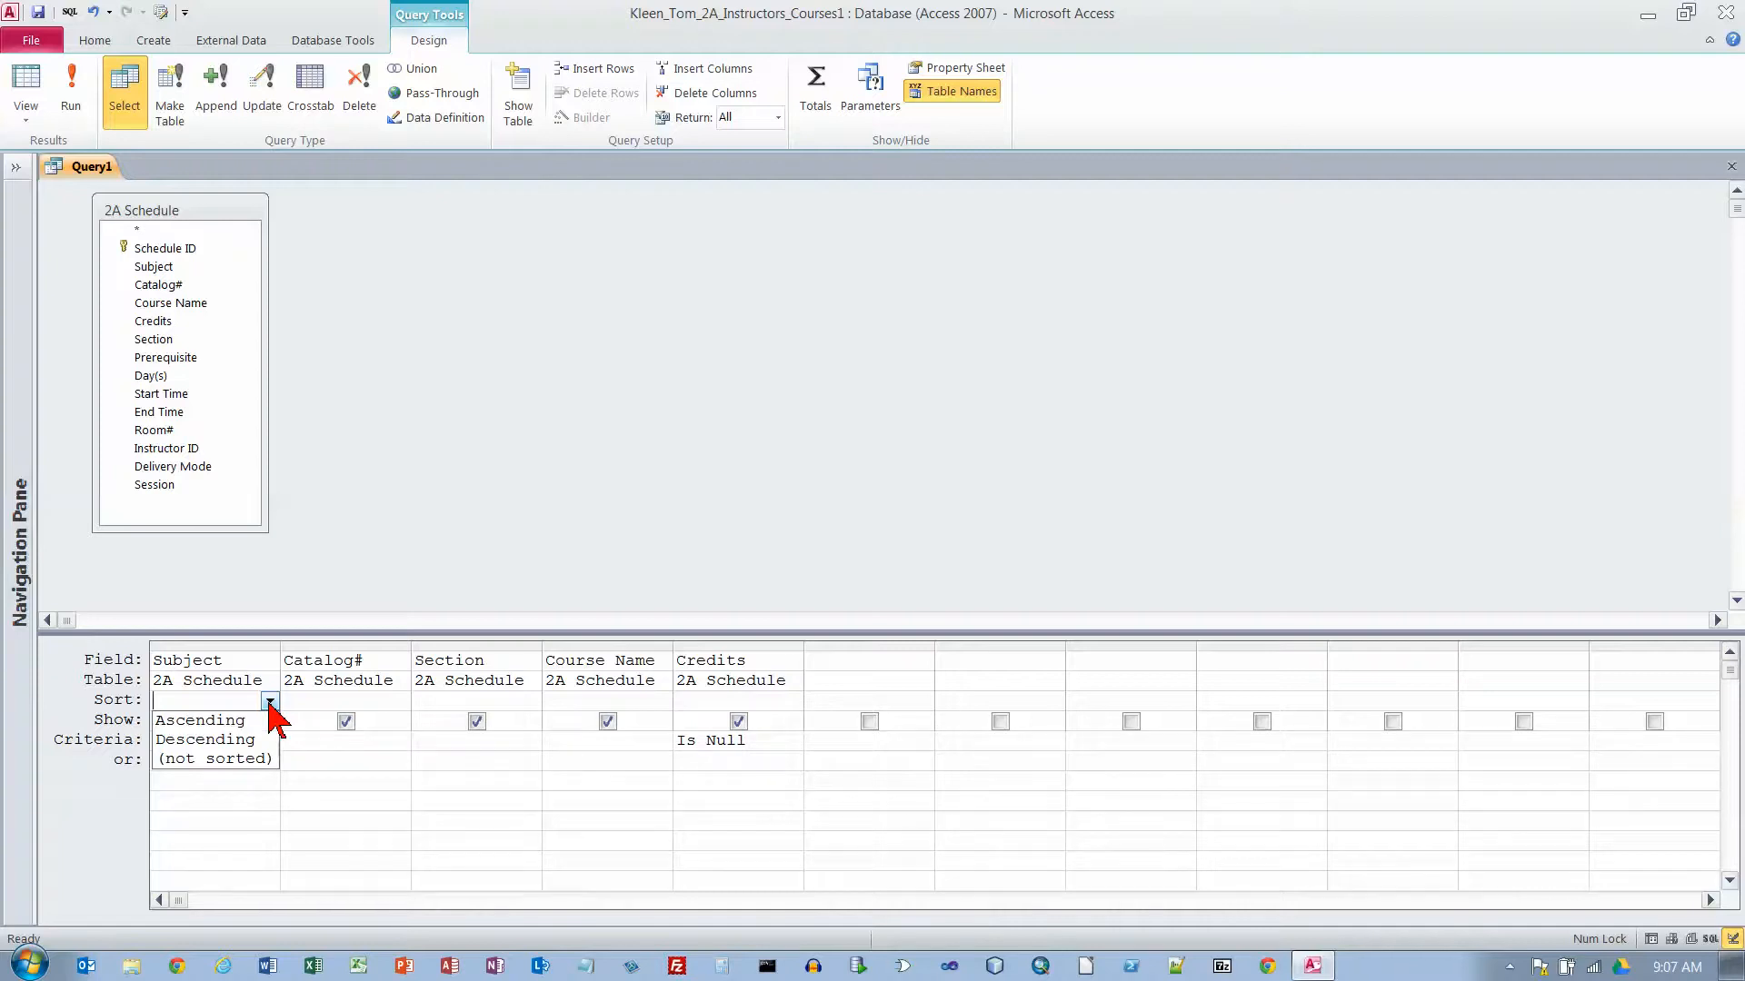
left_click(263, 719)
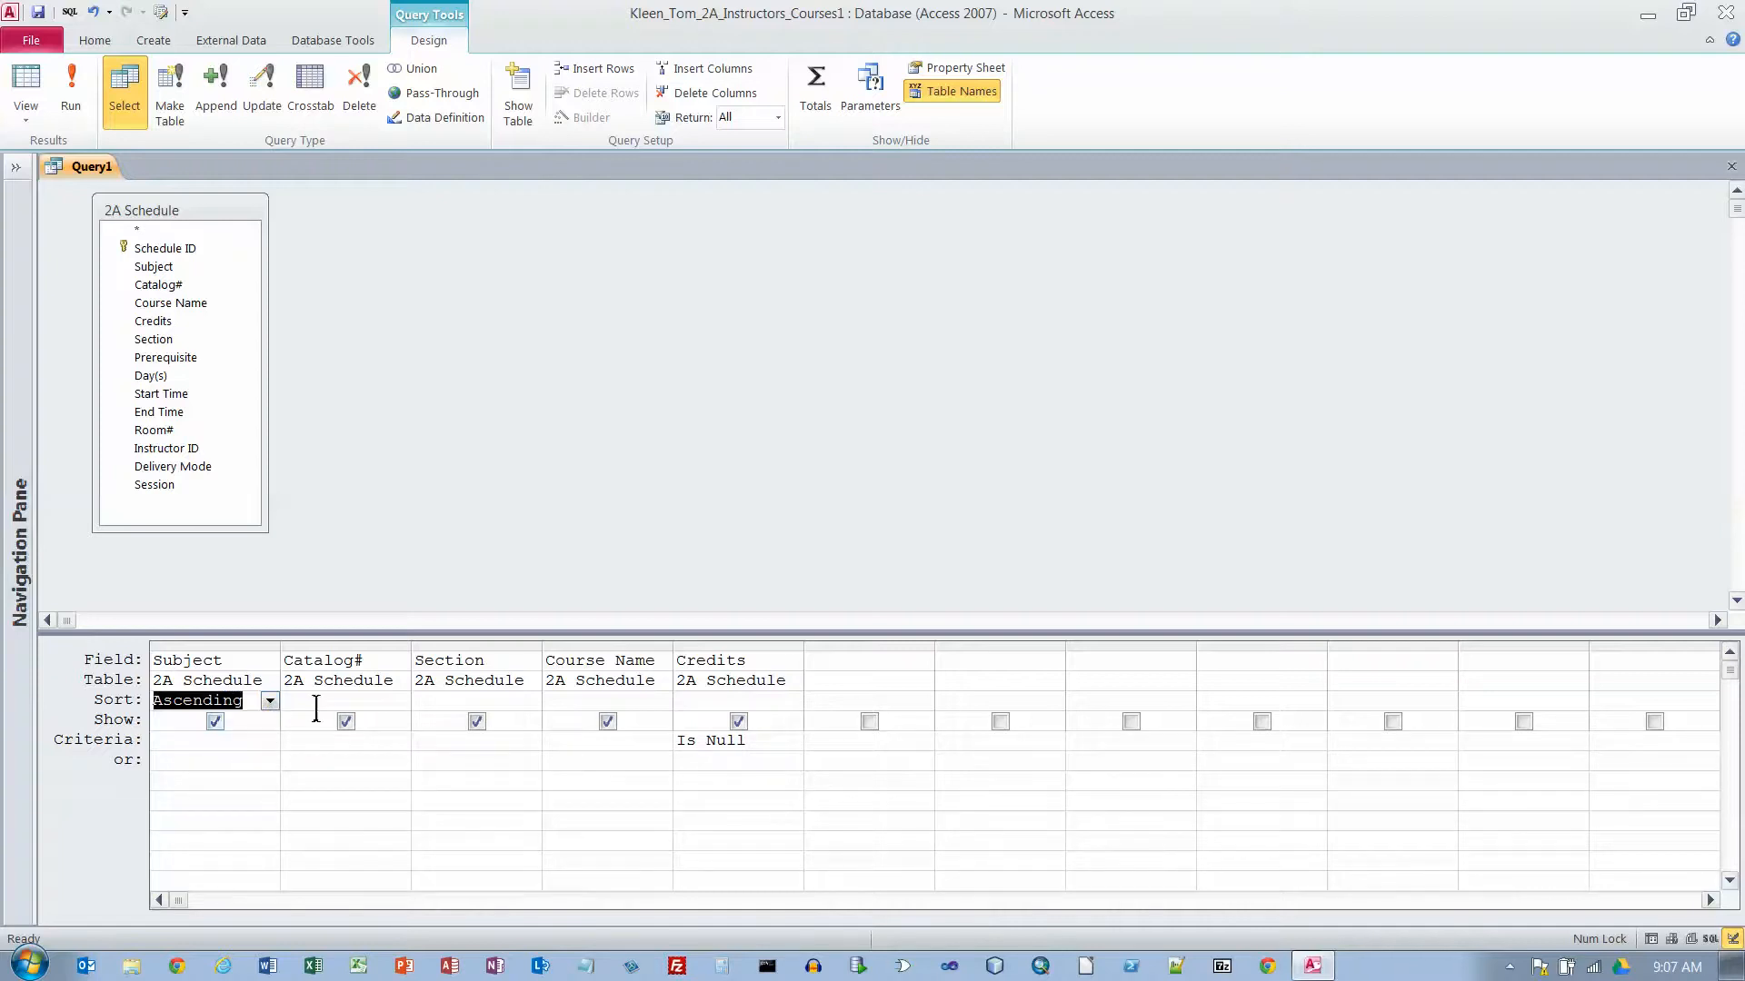
left_click(393, 703)
left_click(401, 702)
left_click(391, 718)
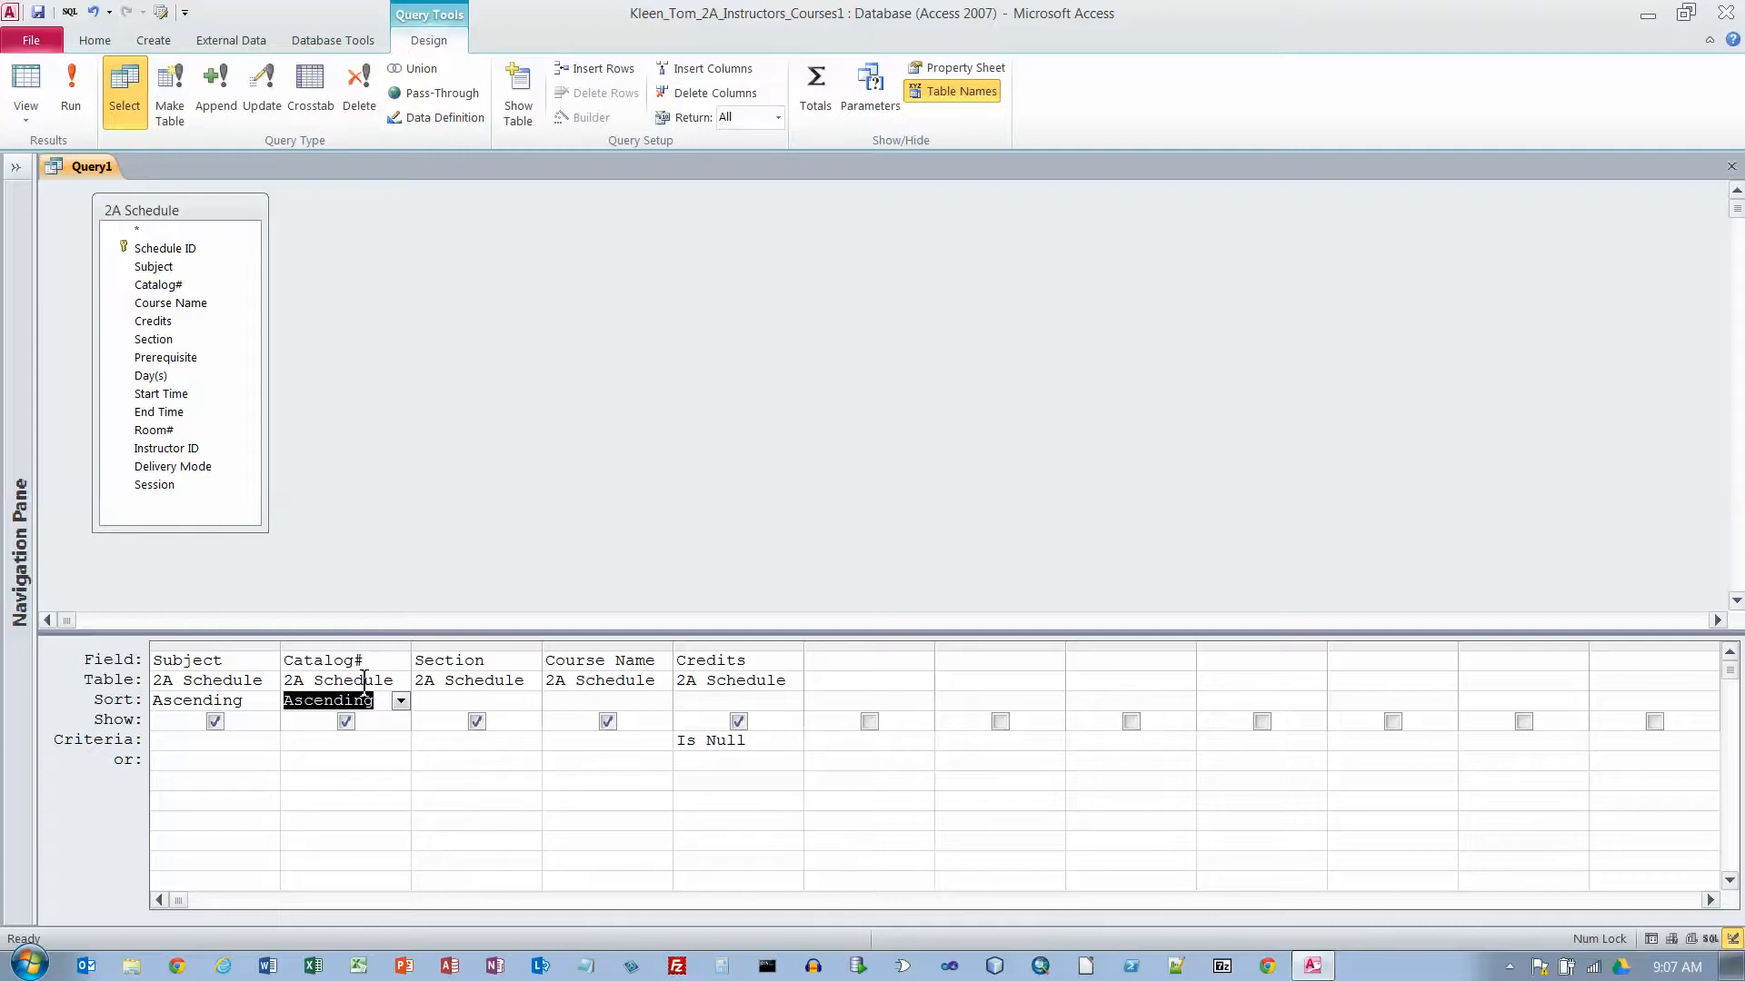
left_click(510, 701)
left_click(532, 702)
left_click(518, 721)
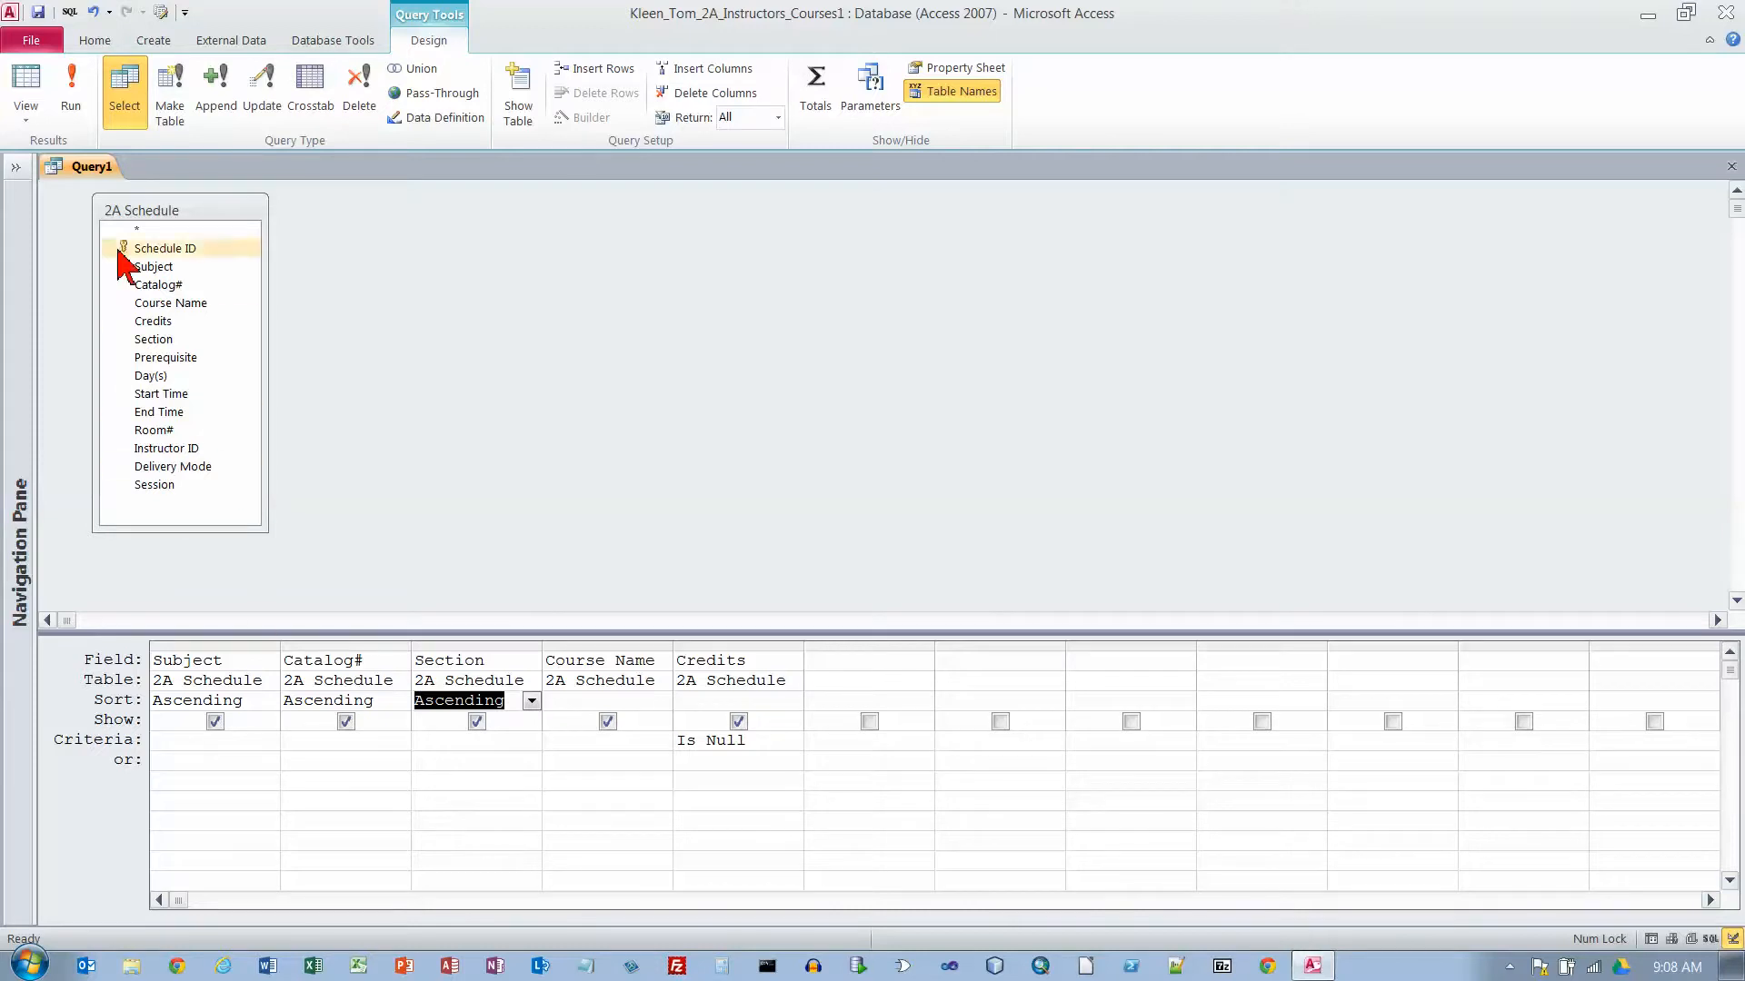
Run the query and check the Credits cell of each record in the results.
left_click(73, 93)
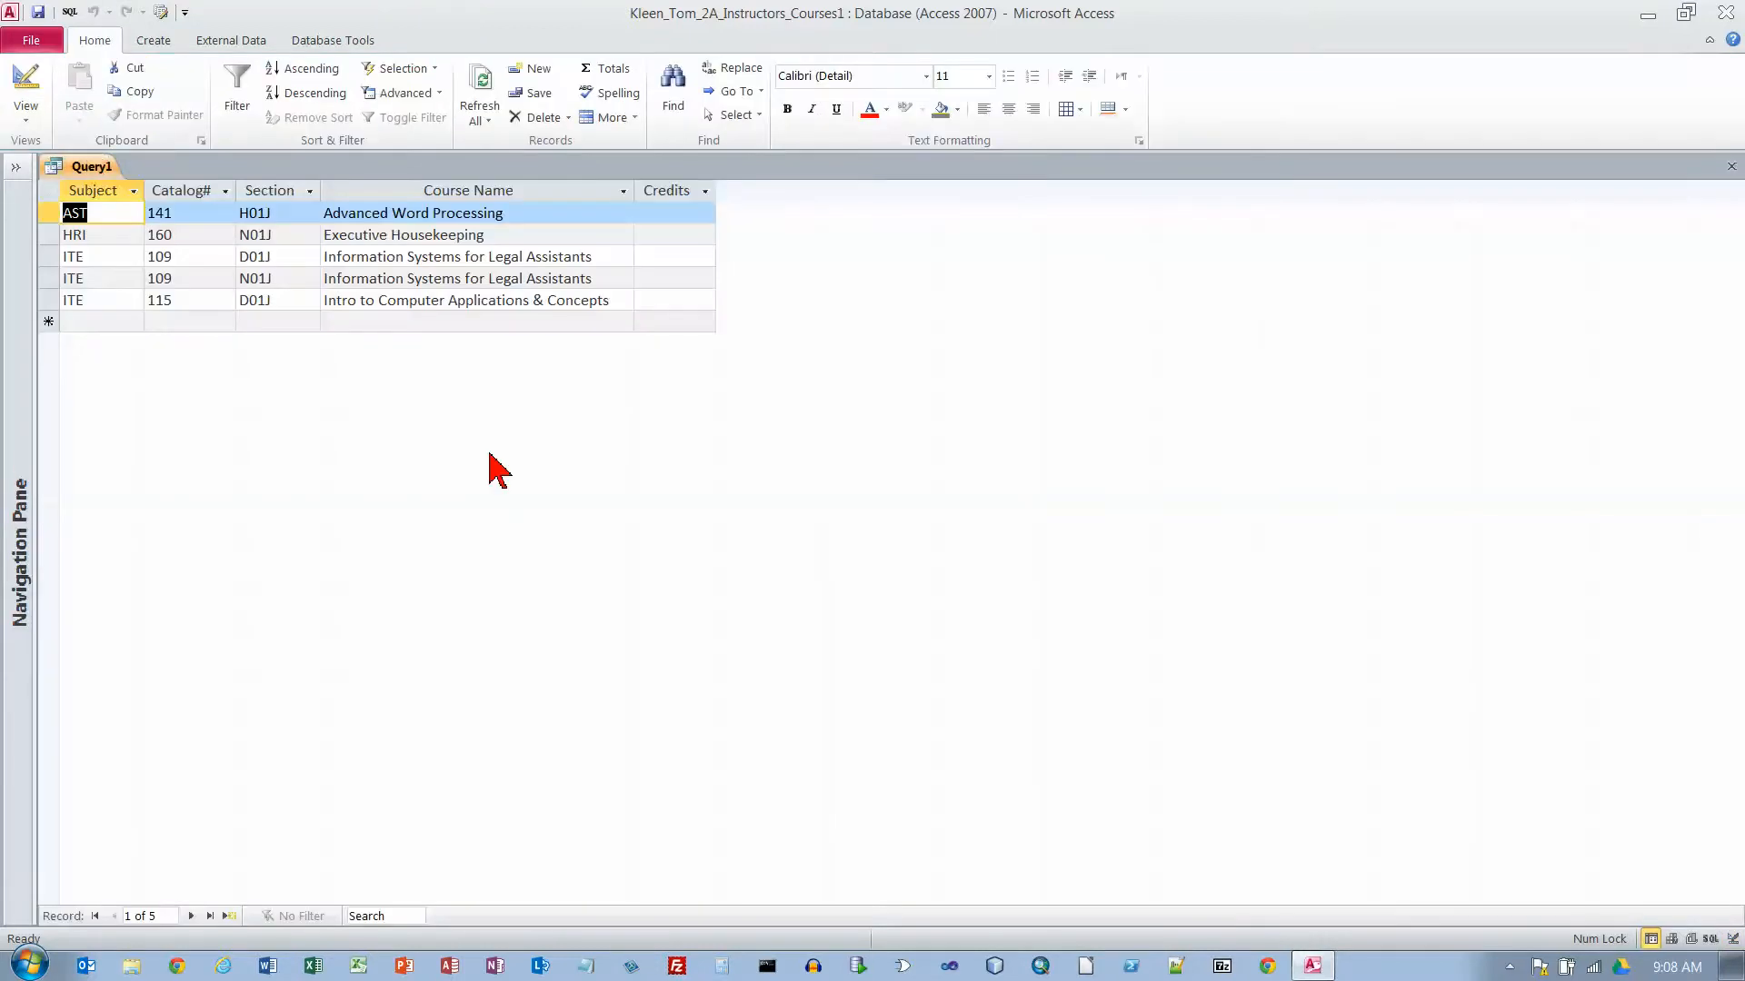
left_click(688, 214)
left_click(683, 238)
left_click(680, 261)
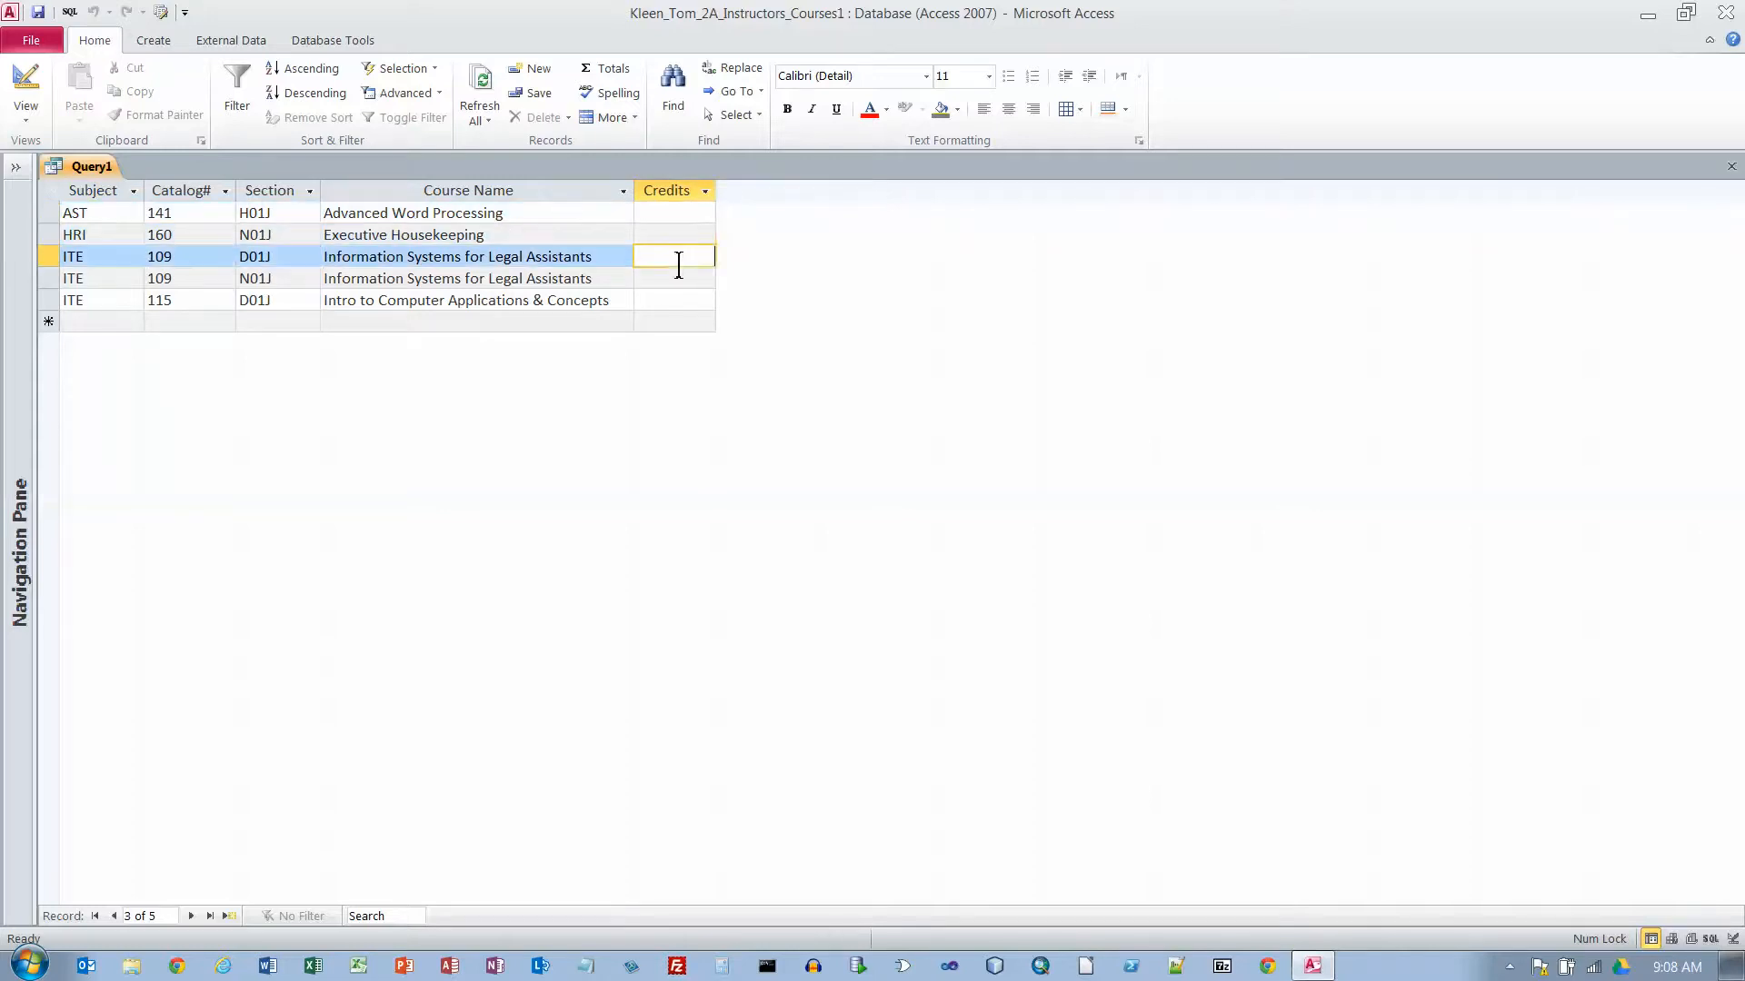
left_click(684, 281)
left_click(684, 303)
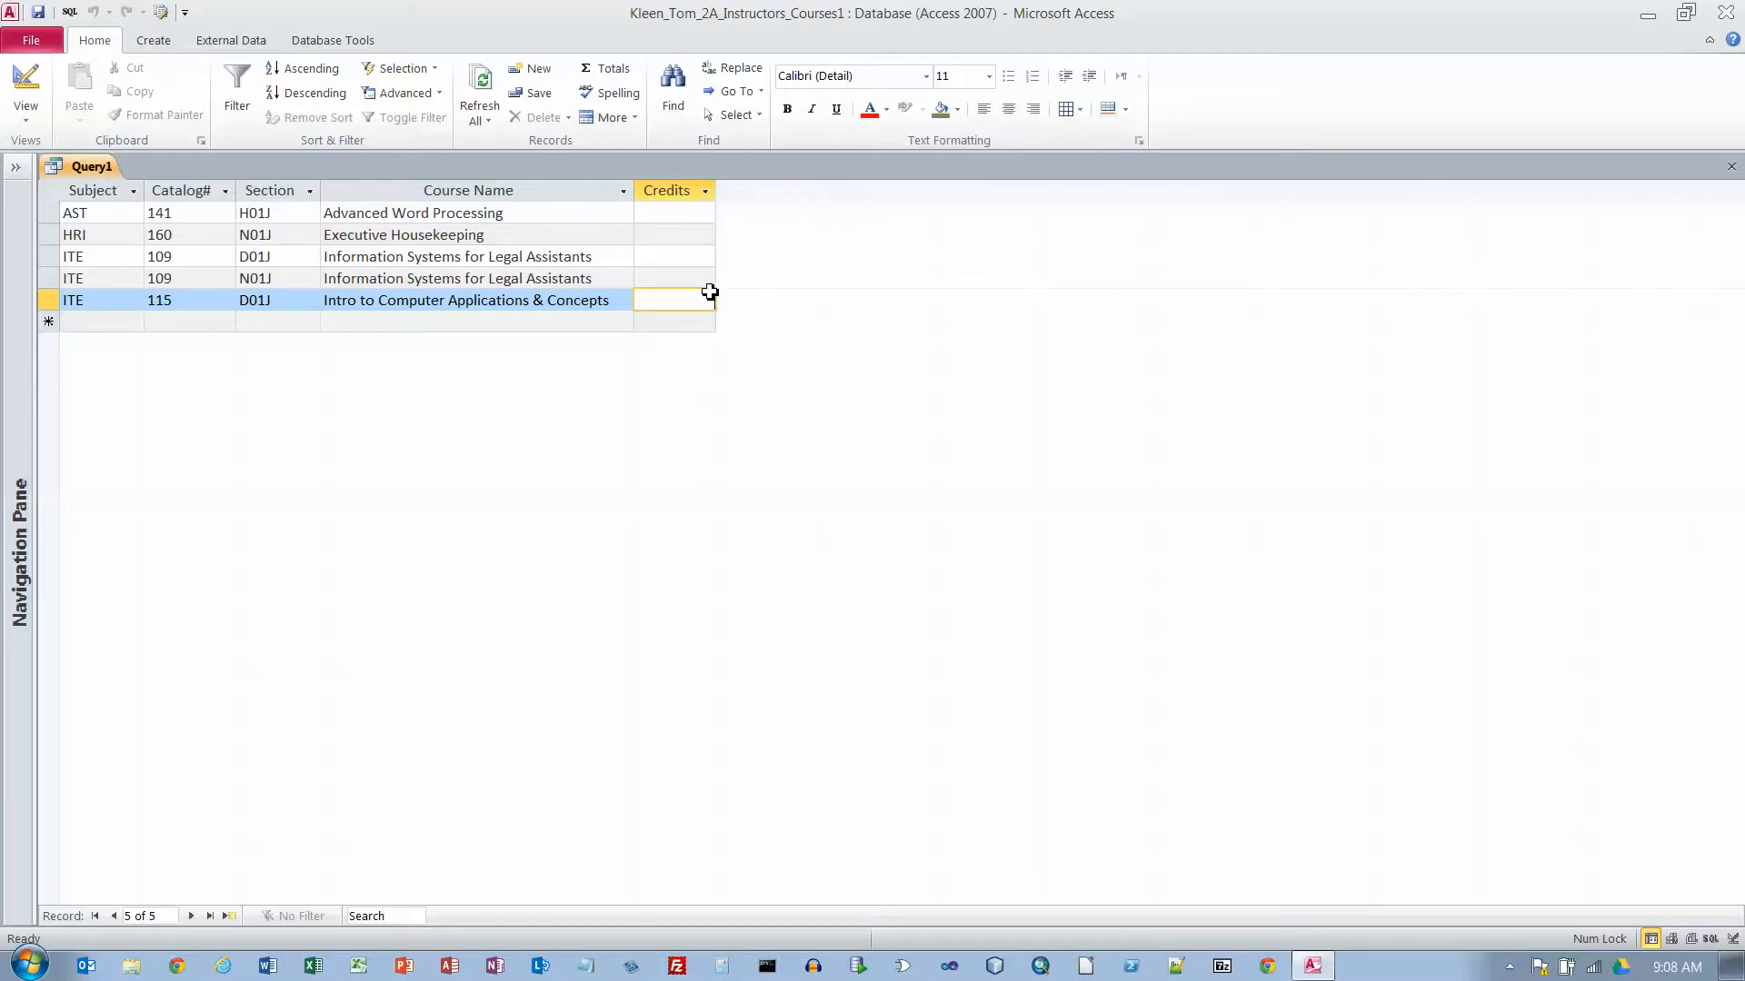
Save the query as 2A No Credits Query, close it and expand the Navigation Pane.
left_click(38, 12)
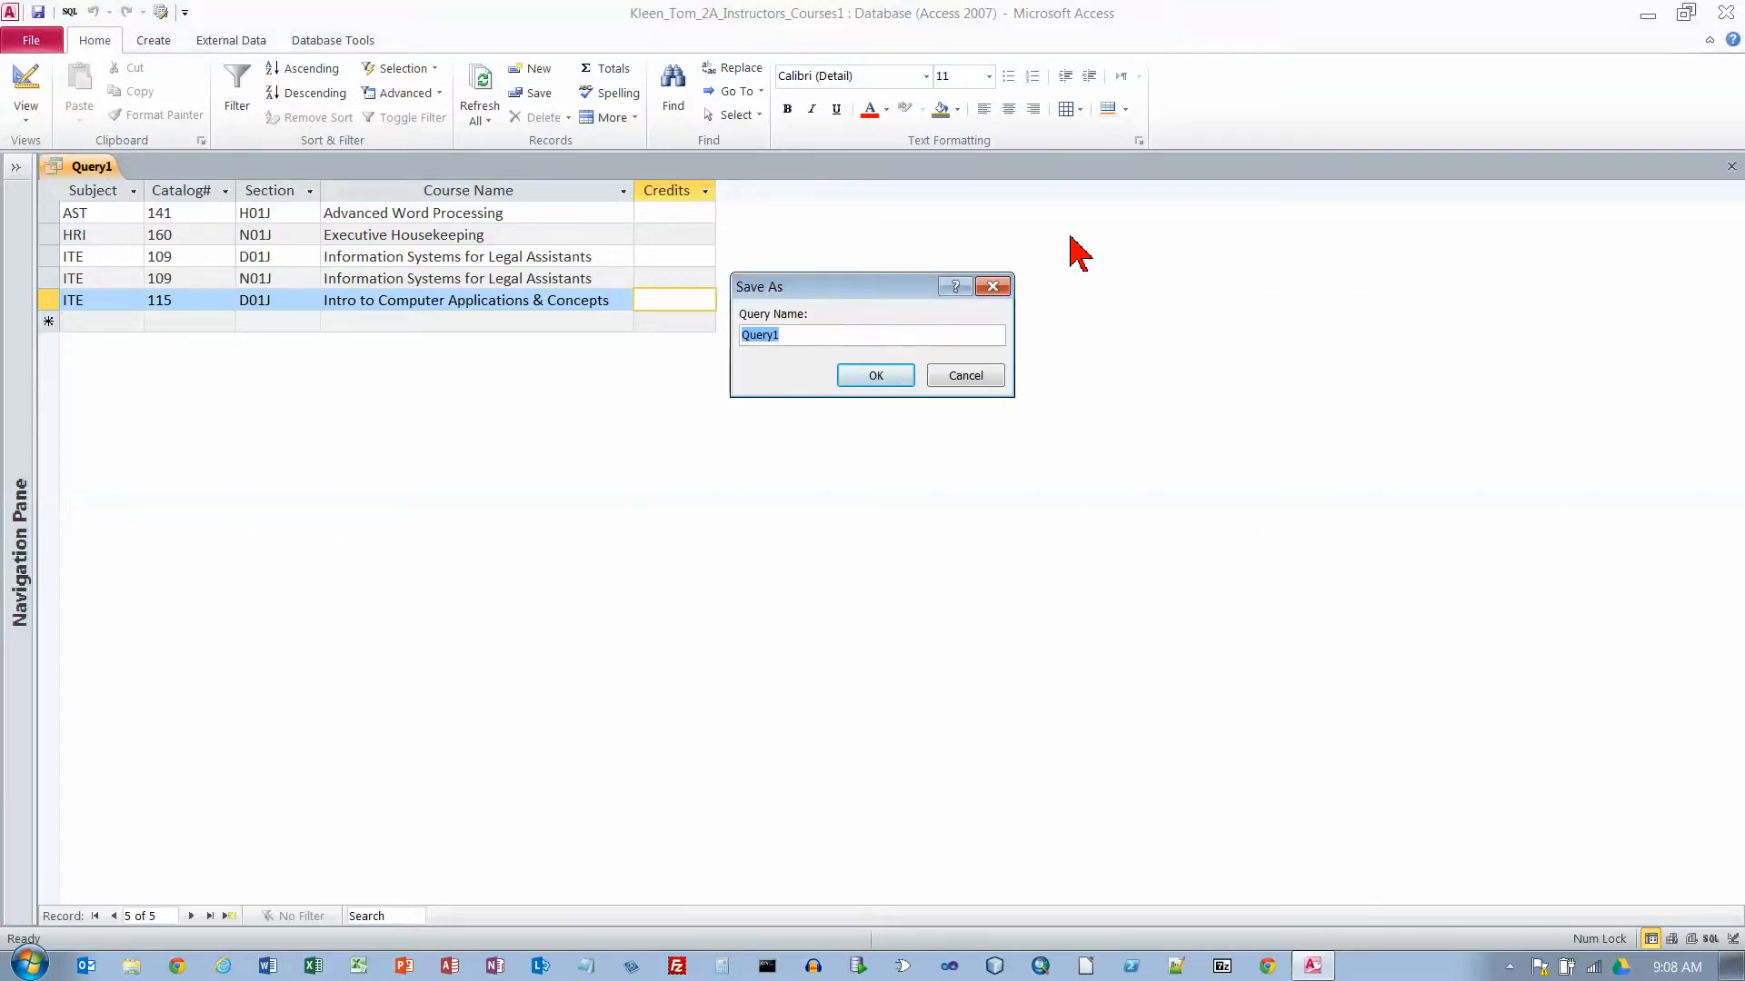
type("2A No Credits Query")
left_click(902, 376)
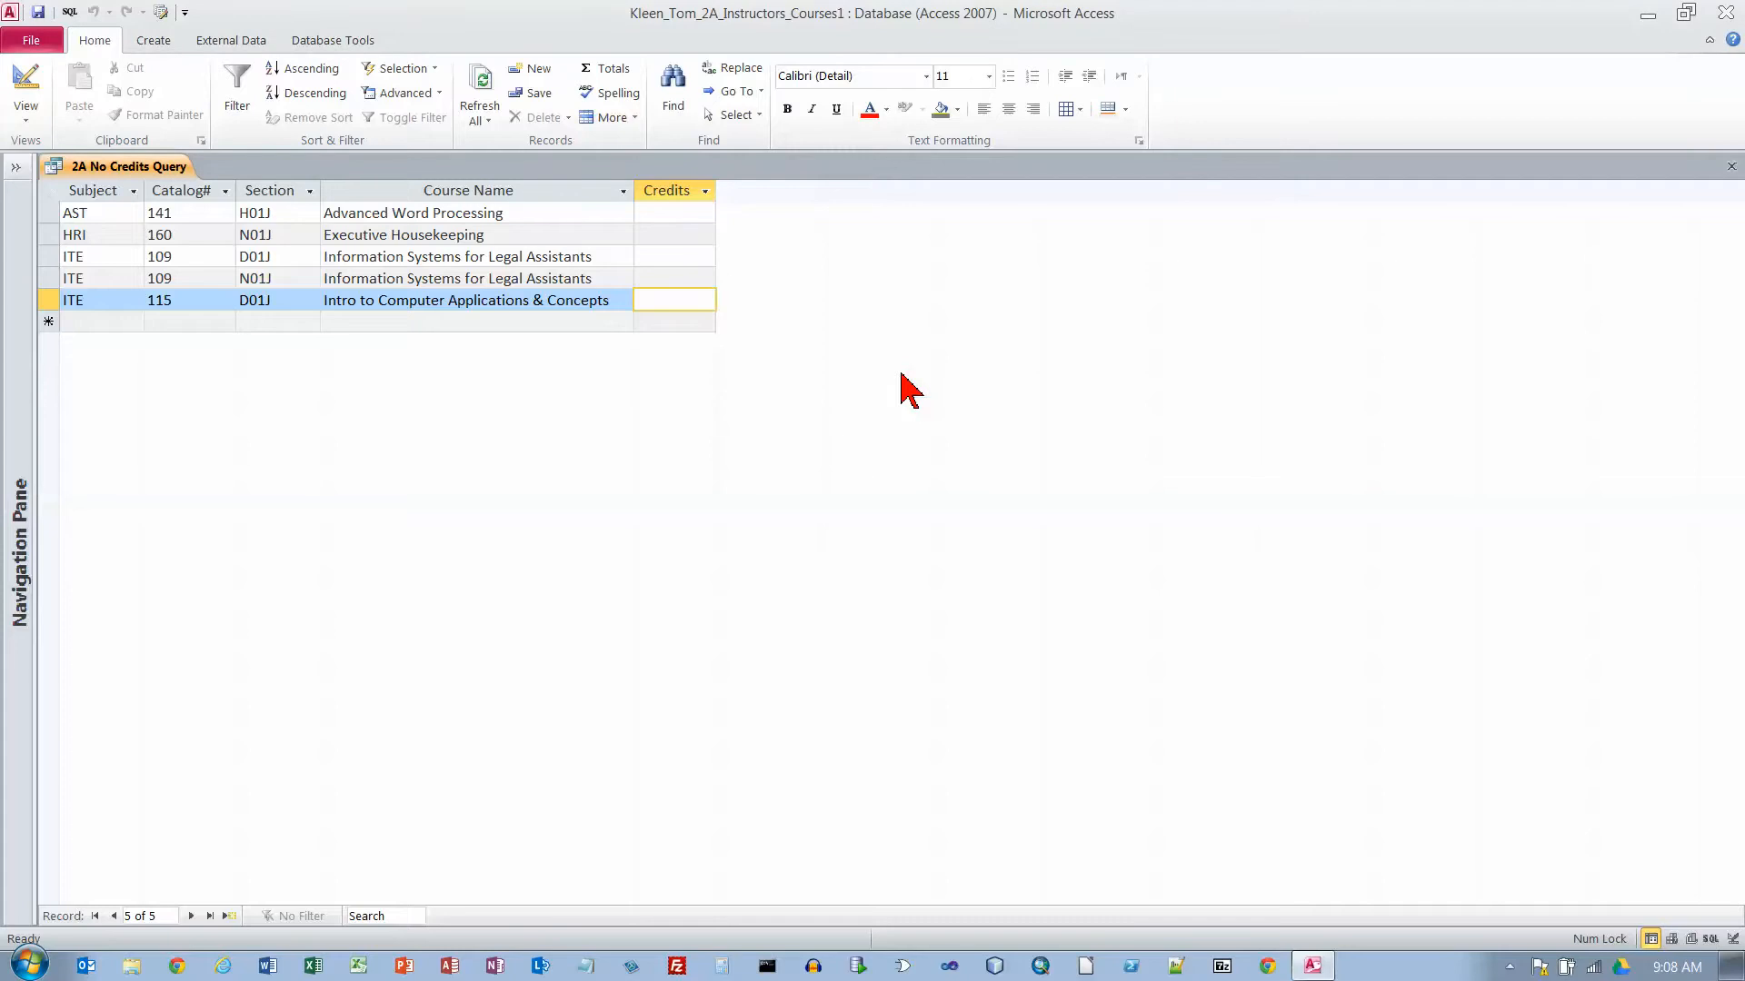
left_click(1731, 166)
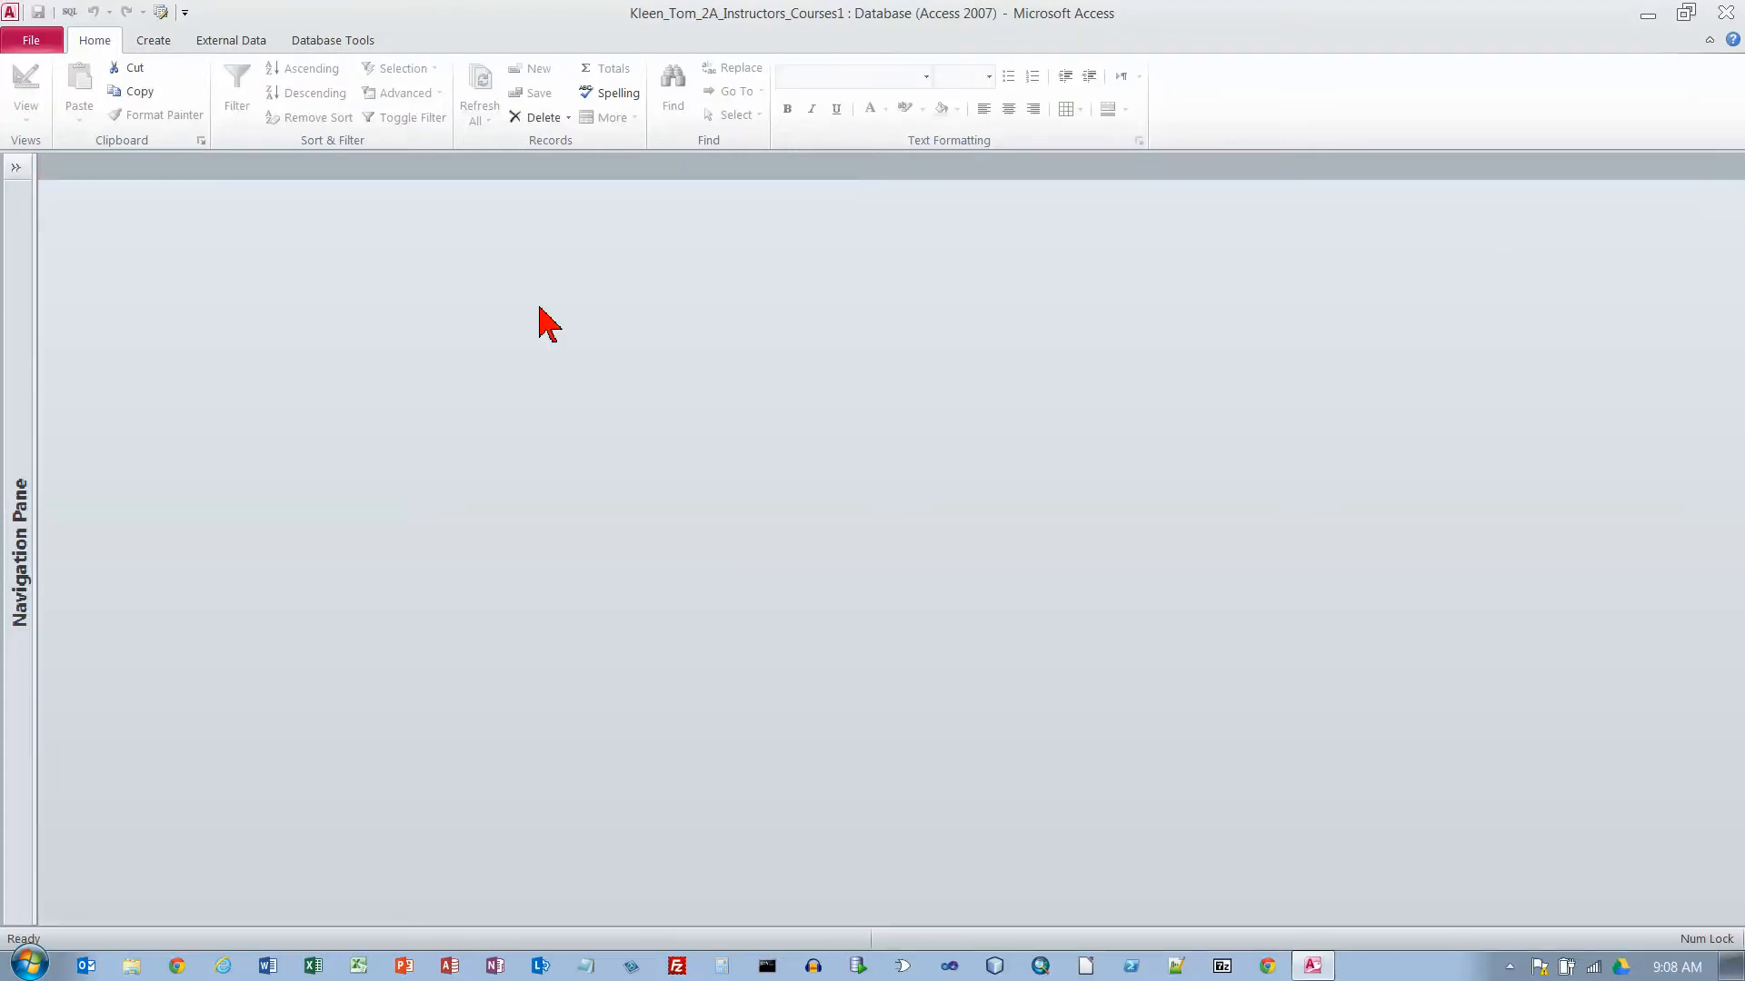
left_click(13, 169)
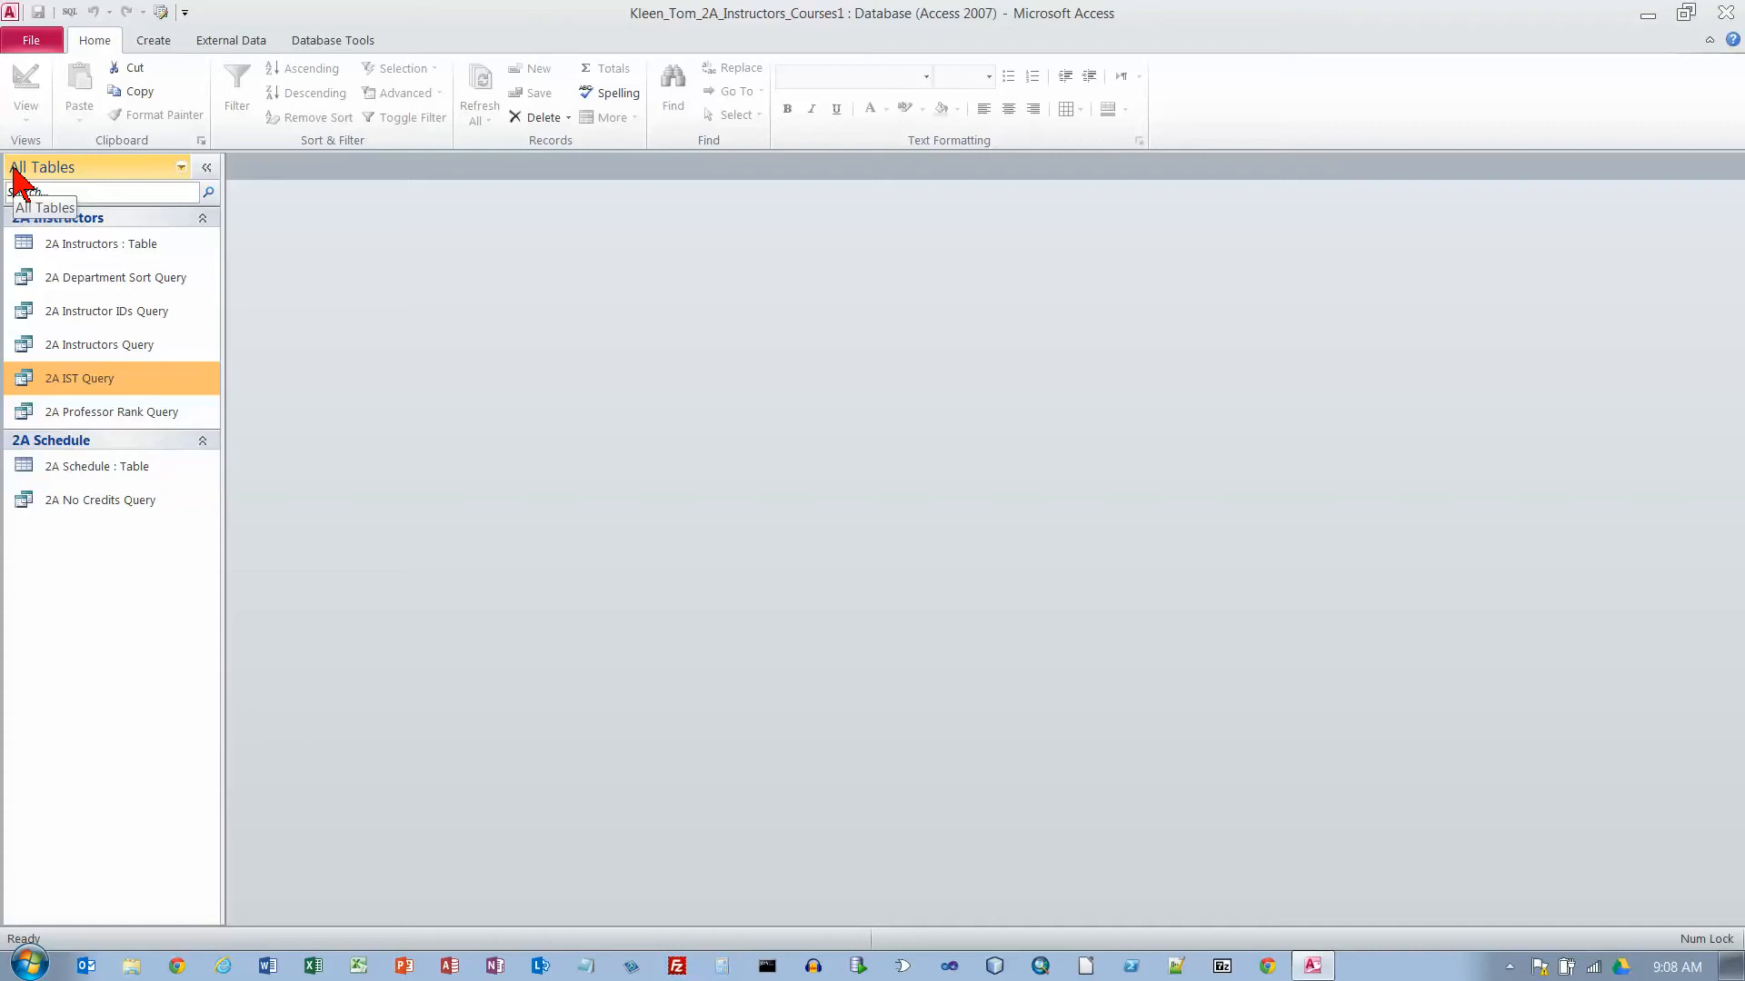